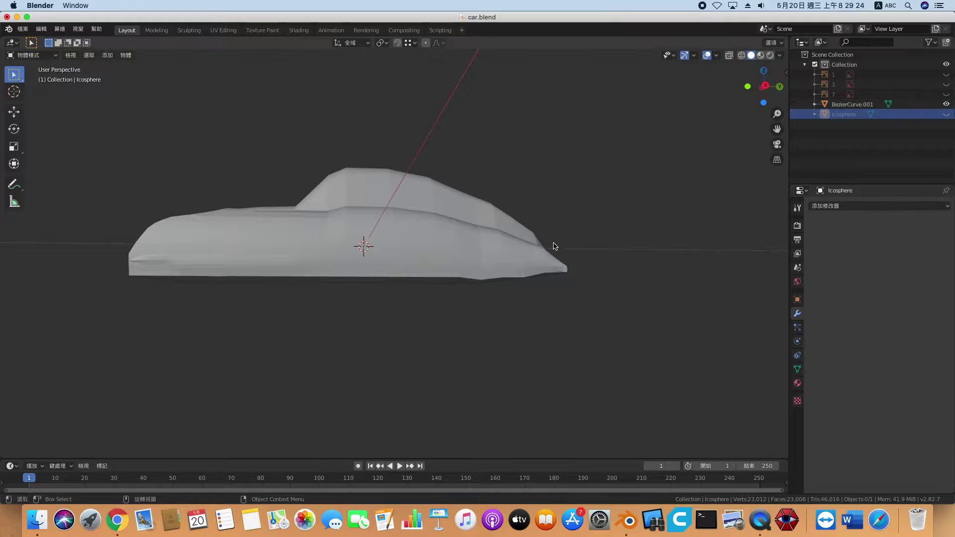
- Inspect the mesh of the BezierCurve.001 car body and delete the object
{"action": "key", "text": "Tab"}
{"action": "middle_click_drag", "start_coordinate": [449, 251], "coordinate": [386, 247]}
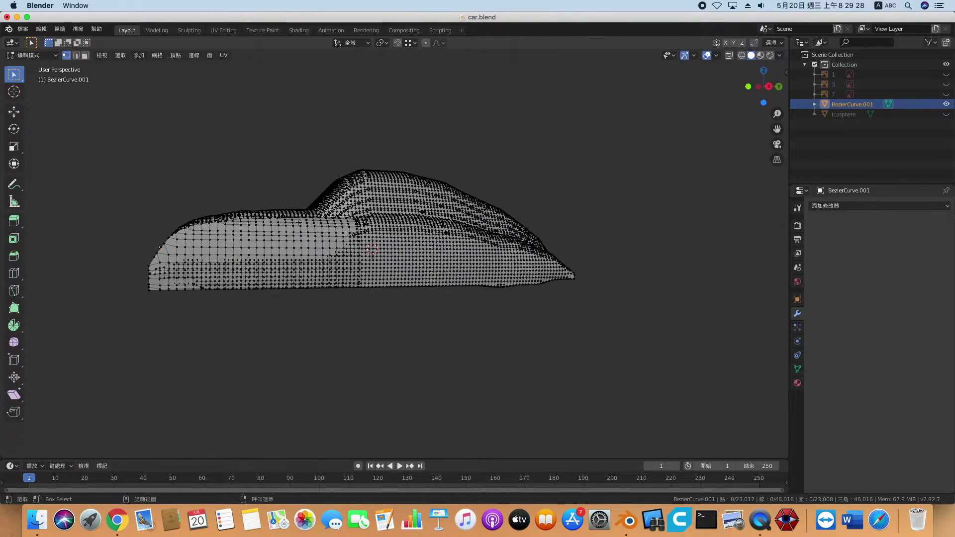
{"action": "middle_click_drag", "start_coordinate": [275, 249], "coordinate": [403, 305]}
{"action": "key", "text": "Tab"}
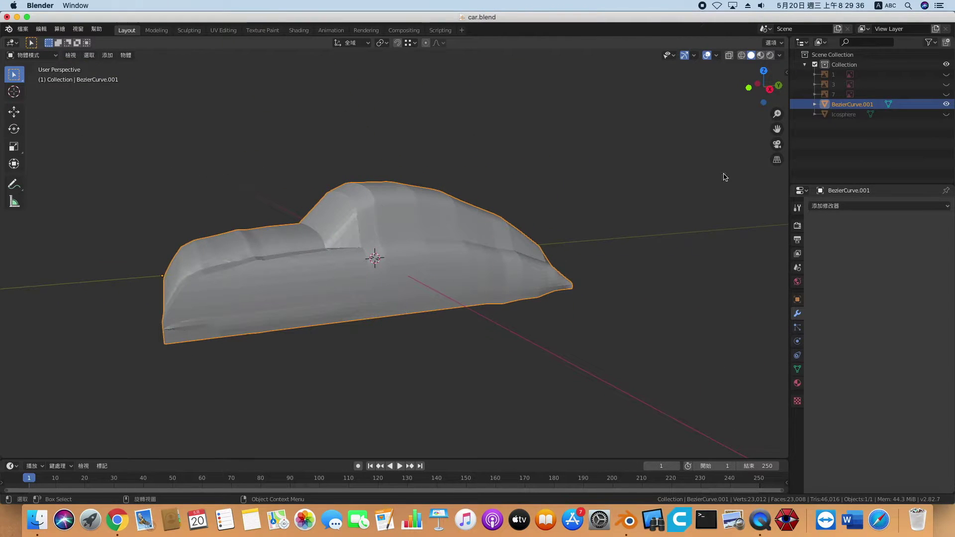
{"action": "key", "text": "x"}
{"action": "left_click", "coordinate": [387, 271]}
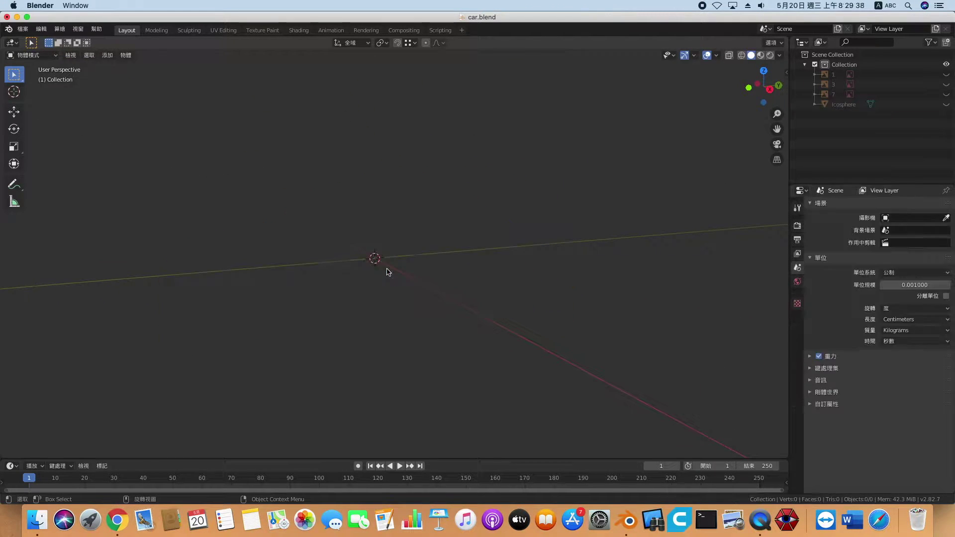
- Unhide the Icosphere car body and inspect its triangle mesh from the front and underneath
{"action": "middle_click_drag", "start_coordinate": [412, 267], "coordinate": [430, 320]}
{"action": "left_click", "coordinate": [428, 272]}
{"action": "key", "text": "Tab"}
{"action": "scroll", "coordinate": [411, 323], "scroll_direction": "up", "scroll_amount": 5}
{"action": "scroll", "coordinate": [432, 322], "scroll_direction": "down", "scroll_amount": 3}
{"action": "scroll", "coordinate": [431, 323], "scroll_direction": "down", "scroll_amount": 1}
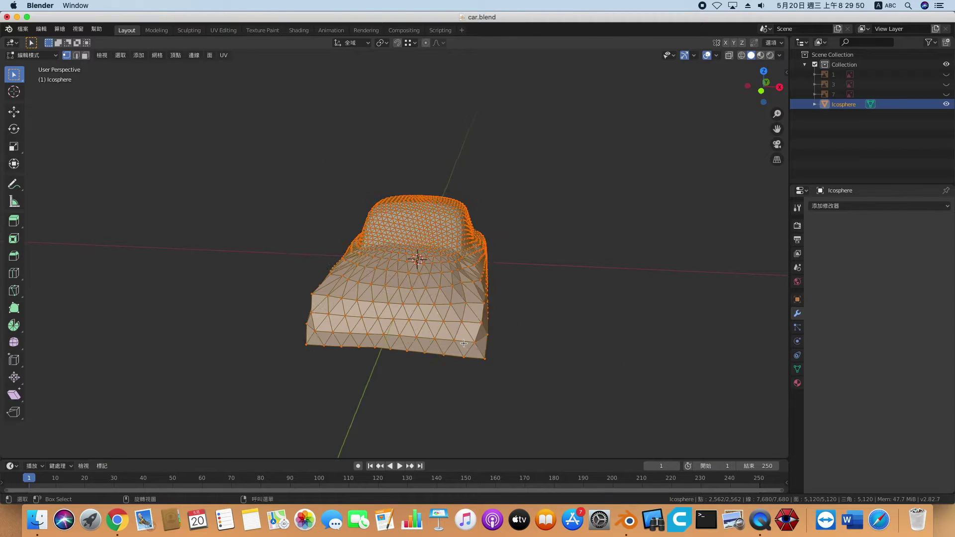
{"action": "key", "text": "Tab"}
{"action": "key", "text": "Tab"}
{"action": "middle_click_drag", "start_coordinate": [484, 329], "coordinate": [426, 259]}
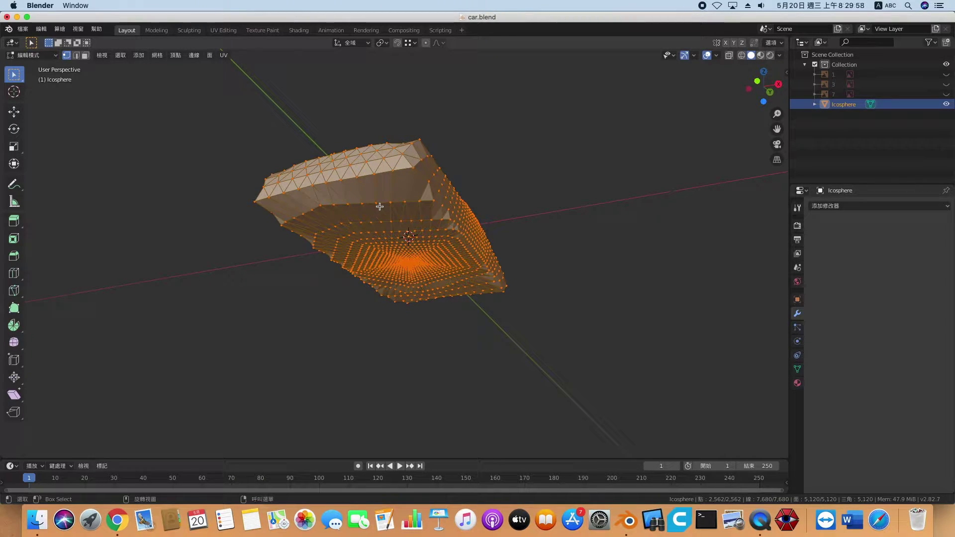
{"action": "key", "text": "Tab"}
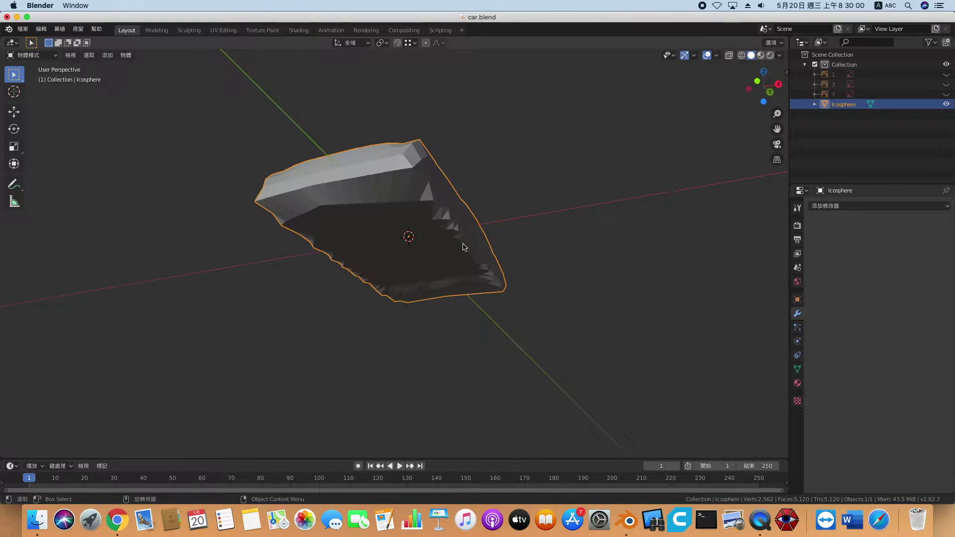
- Give the Icosphere car body a Remesh modifier with octree depth 6 and apply it
{"action": "left_click", "coordinate": [874, 206]}
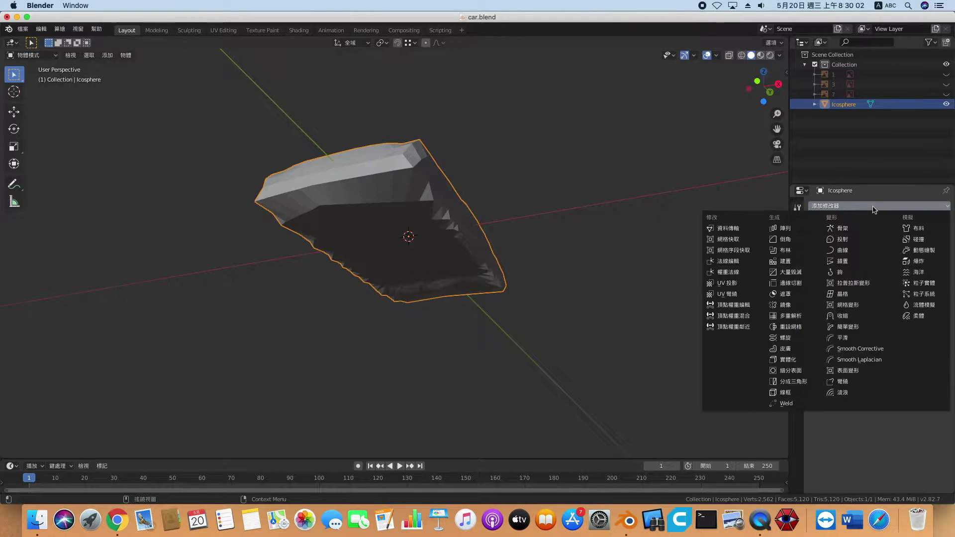
{"action": "left_click", "coordinate": [874, 207]}
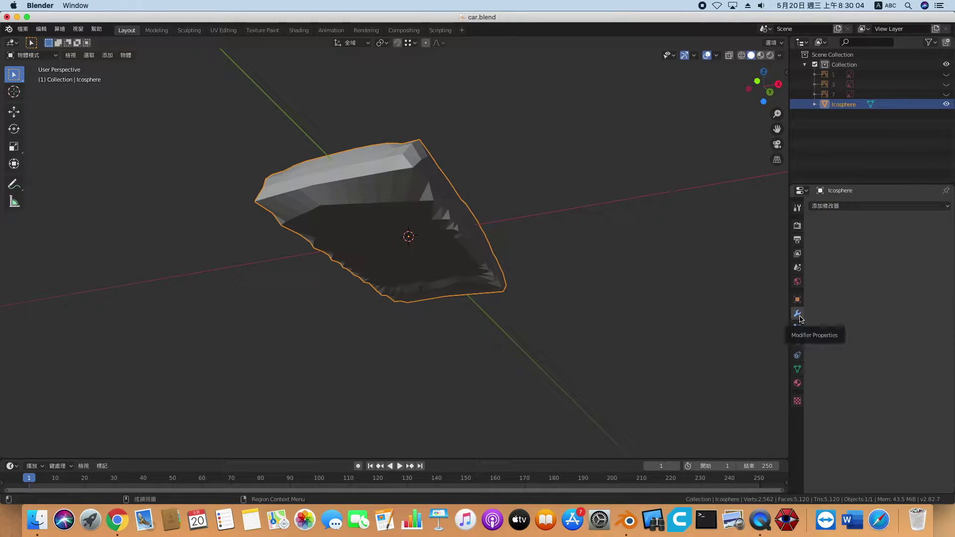
{"action": "left_click", "coordinate": [860, 206]}
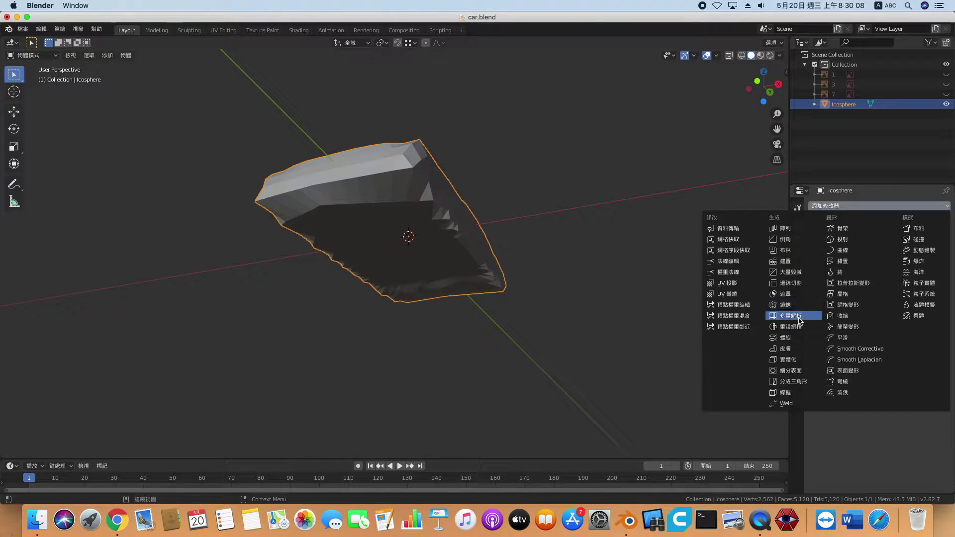
{"action": "left_click", "coordinate": [796, 326]}
{"action": "middle_click_drag", "start_coordinate": [547, 284], "coordinate": [539, 314]}
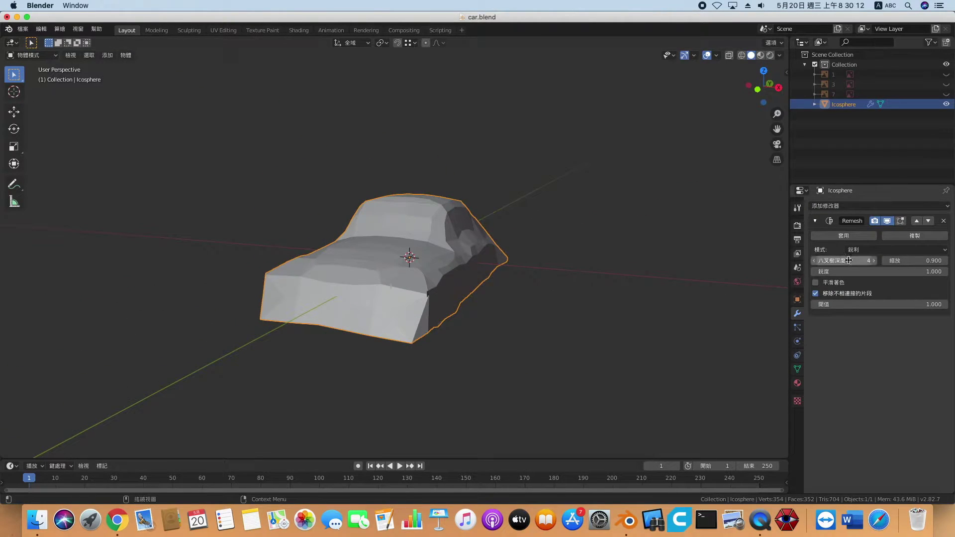
{"action": "left_click", "coordinate": [874, 261]}
{"action": "left_click", "coordinate": [874, 261]}
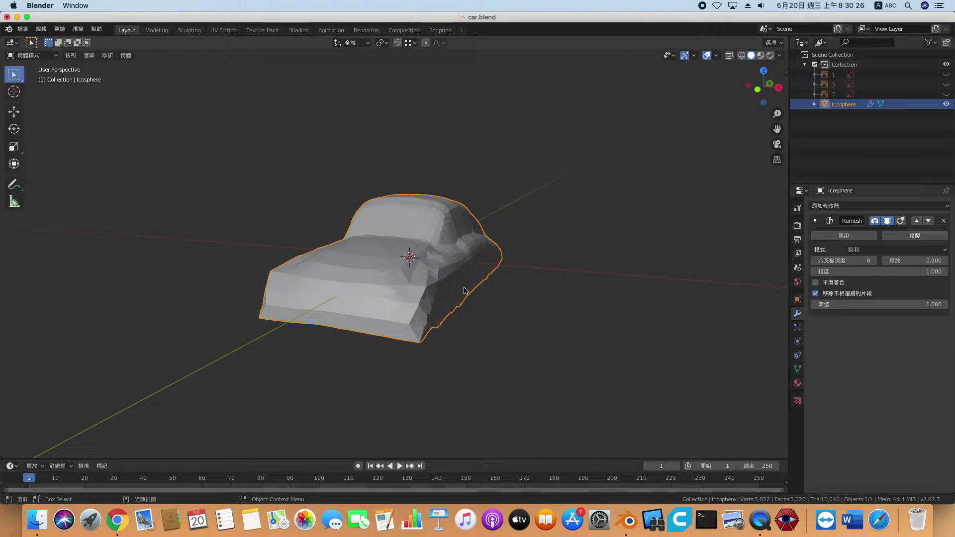
{"action": "left_click", "coordinate": [844, 235]}
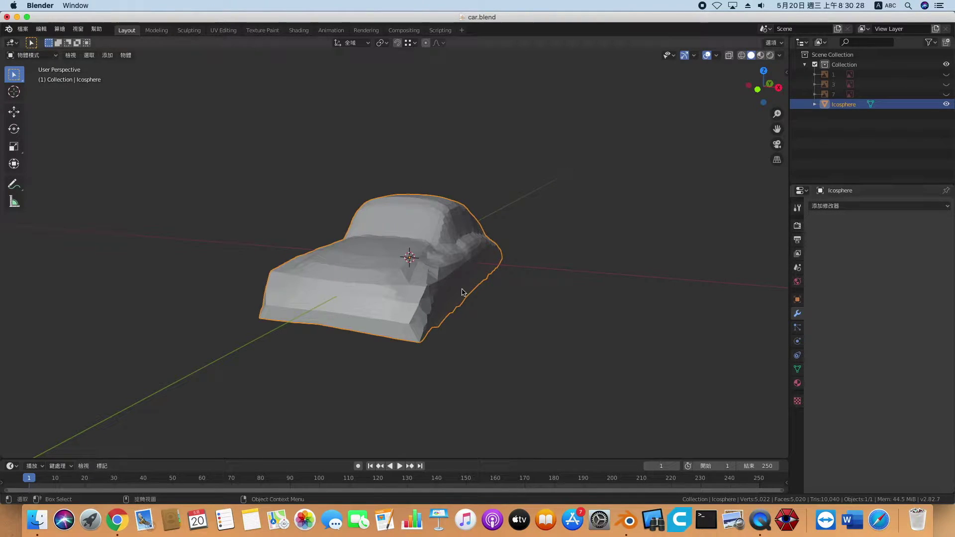
- Enter Edit Mode on the remeshed car body and show reference images 1, 3 and 7
{"action": "key", "text": "Tab"}
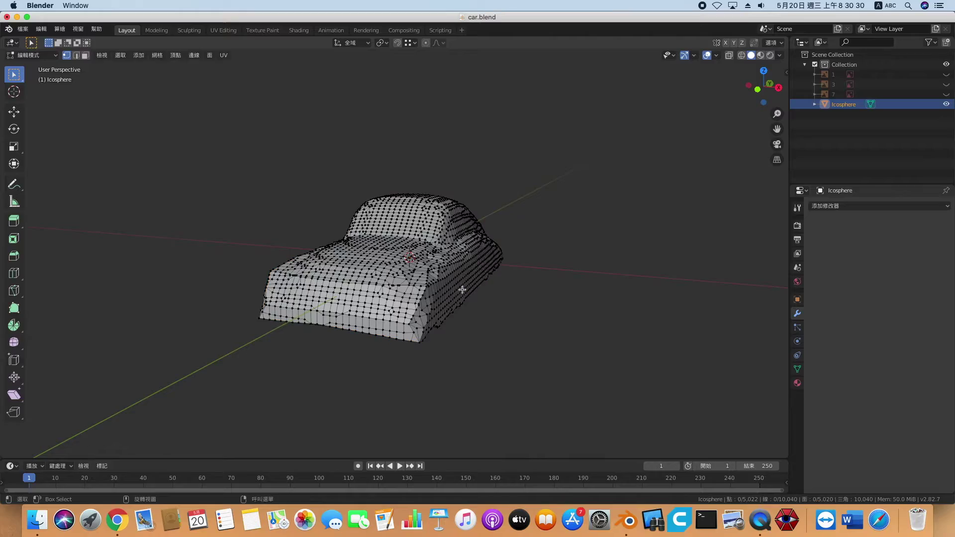
{"action": "scroll", "coordinate": [462, 291], "scroll_direction": "up", "scroll_amount": 5}
{"action": "middle_click_drag", "start_coordinate": [462, 290], "coordinate": [437, 277]}
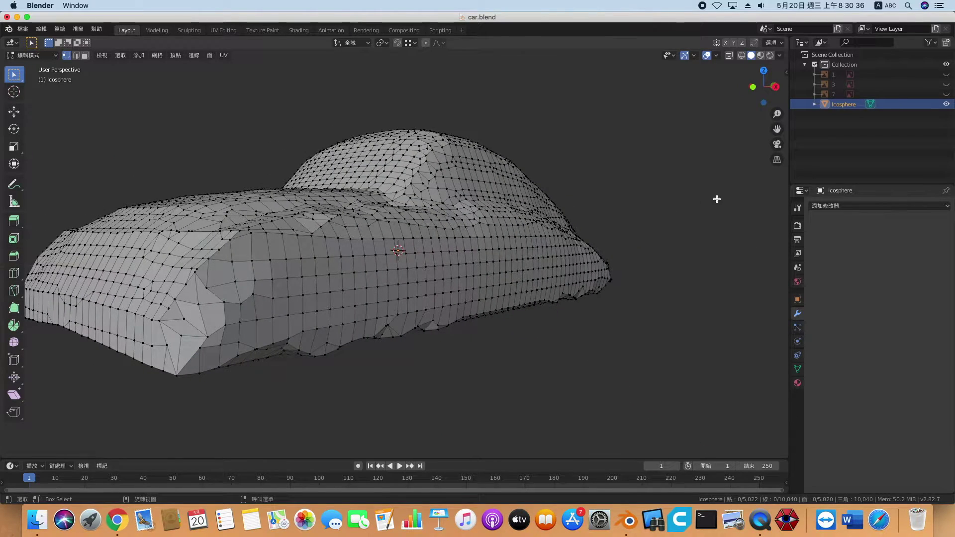
{"action": "left_click", "coordinate": [946, 74]}
{"action": "left_click", "coordinate": [946, 84]}
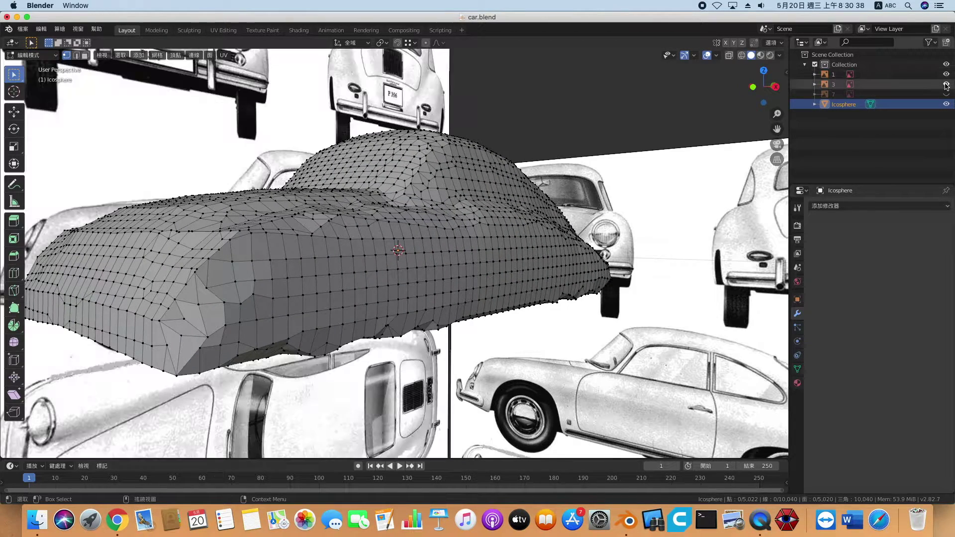
{"action": "left_click", "coordinate": [946, 94]}
- Compare the remeshed car body with the reference images in front, right and top orthographic views
{"action": "middle_click_drag", "start_coordinate": [477, 251], "coordinate": [508, 251]}
{"action": "key", "text": "KP_1"}
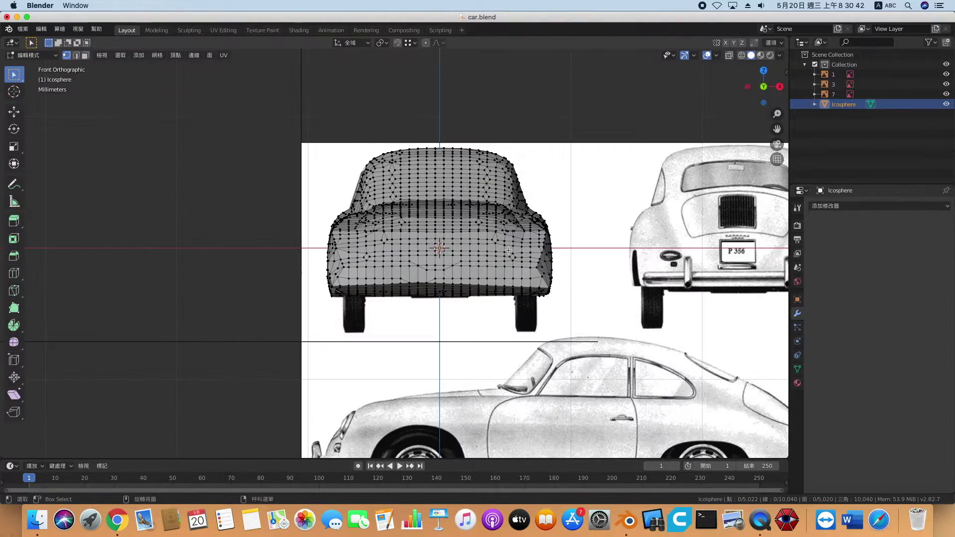
{"action": "key", "text": "KP_3"}
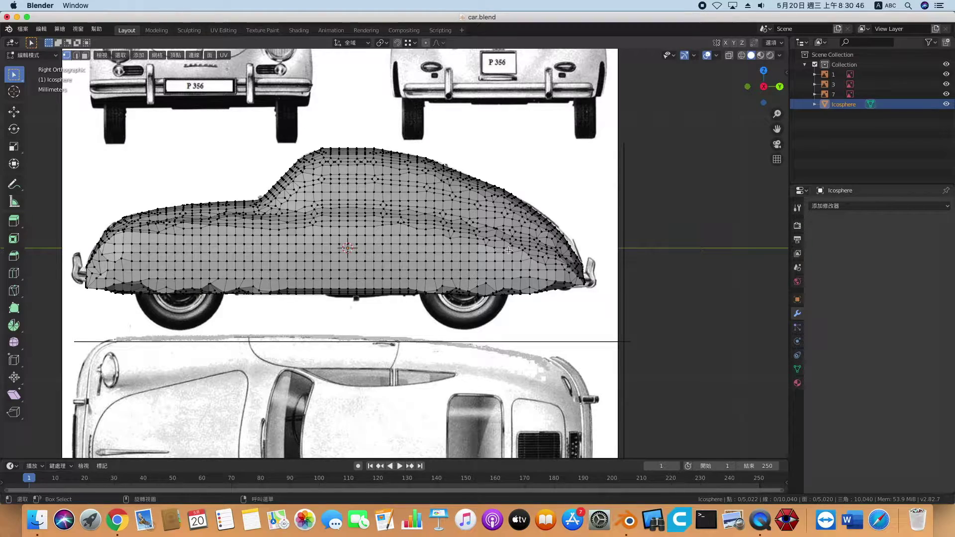
{"action": "key", "text": "KP_7"}
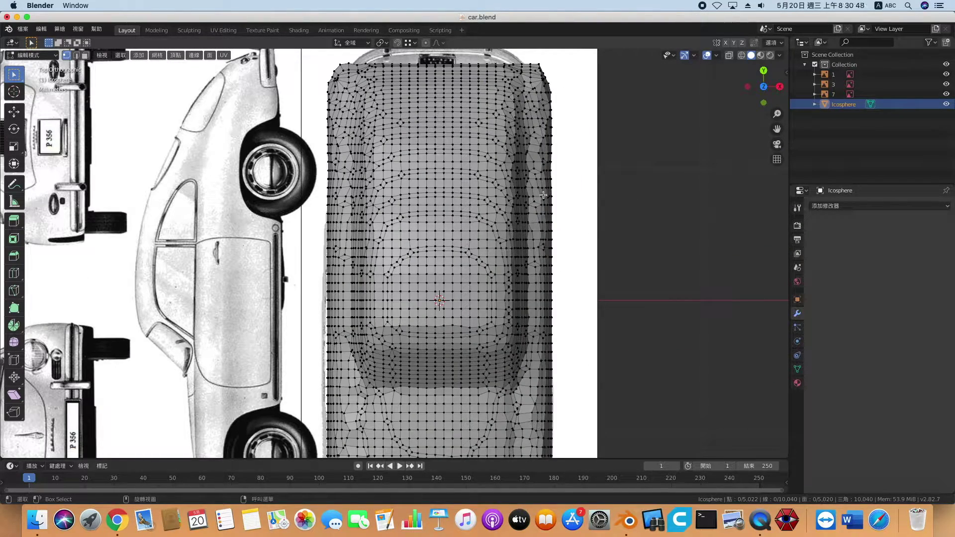
{"action": "scroll", "coordinate": [541, 254], "scroll_direction": "down", "scroll_amount": 2}
{"action": "scroll", "coordinate": [541, 254], "scroll_direction": "up", "scroll_amount": 1}
{"action": "scroll", "coordinate": [540, 254], "scroll_direction": "down", "scroll_amount": 2}
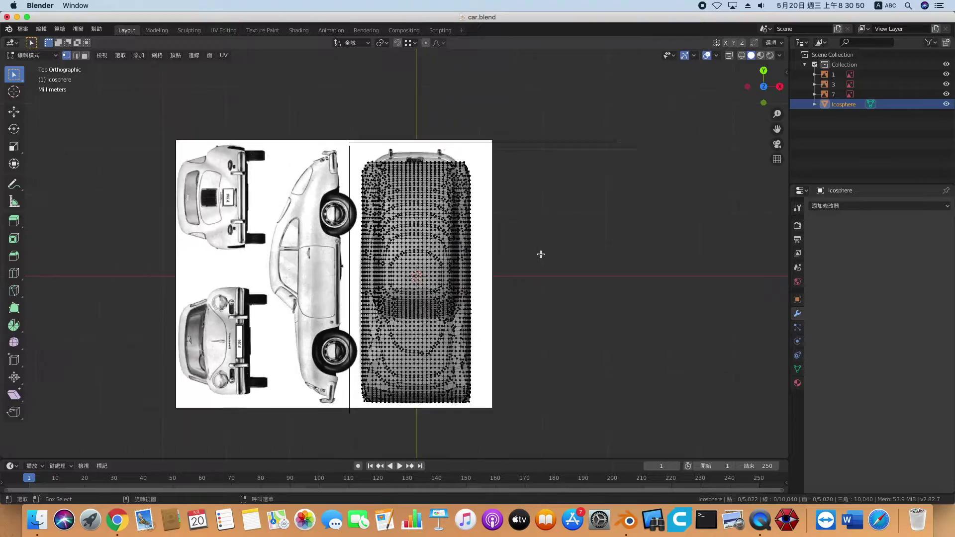
{"action": "scroll", "coordinate": [541, 254], "scroll_direction": "up", "scroll_amount": 1}
{"action": "middle_click_drag", "start_coordinate": [414, 341], "coordinate": [281, 285]}
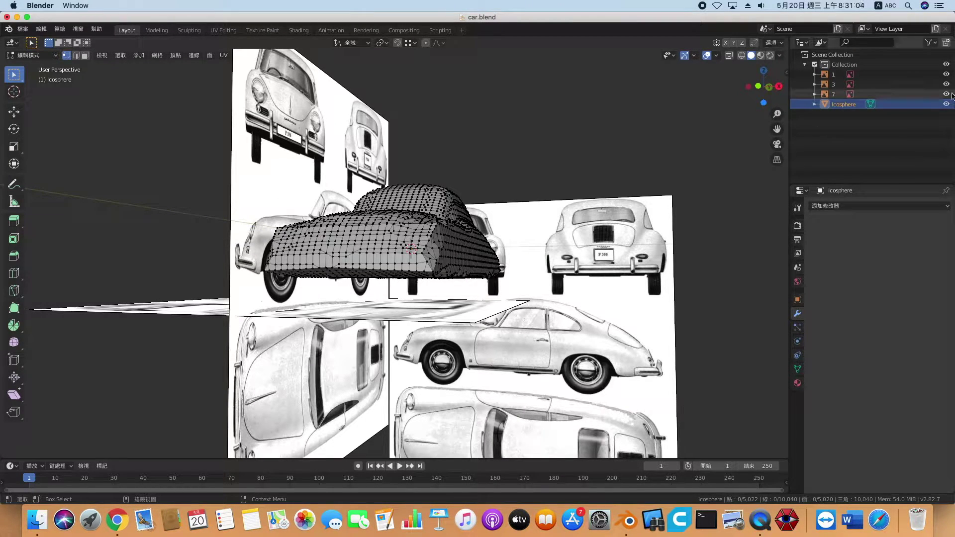
- Hide reference images 1 and 7 and the Icosphere body, keeping only the side reference in right orthographic view
{"action": "left_click", "coordinate": [946, 74]}
{"action": "left_click", "coordinate": [946, 94]}
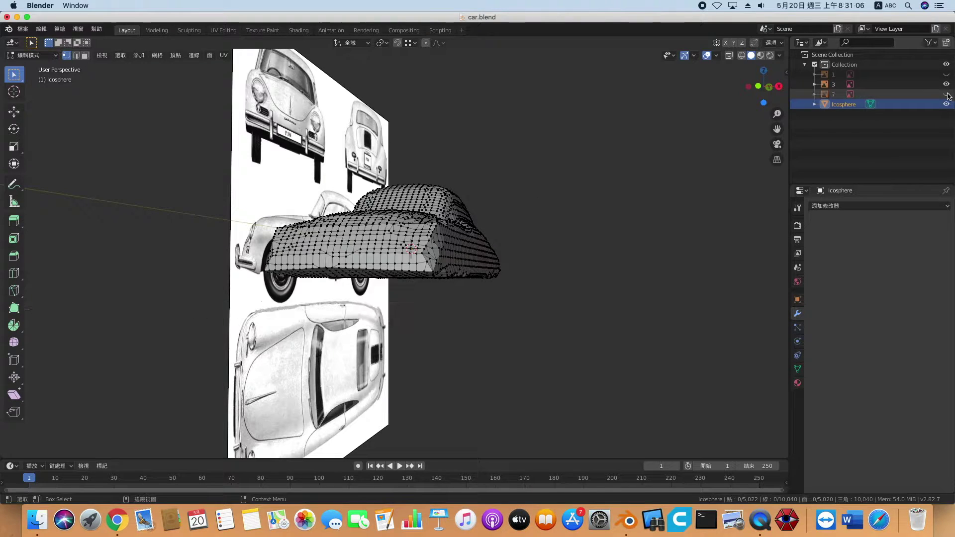
{"action": "key", "text": "KP_3"}
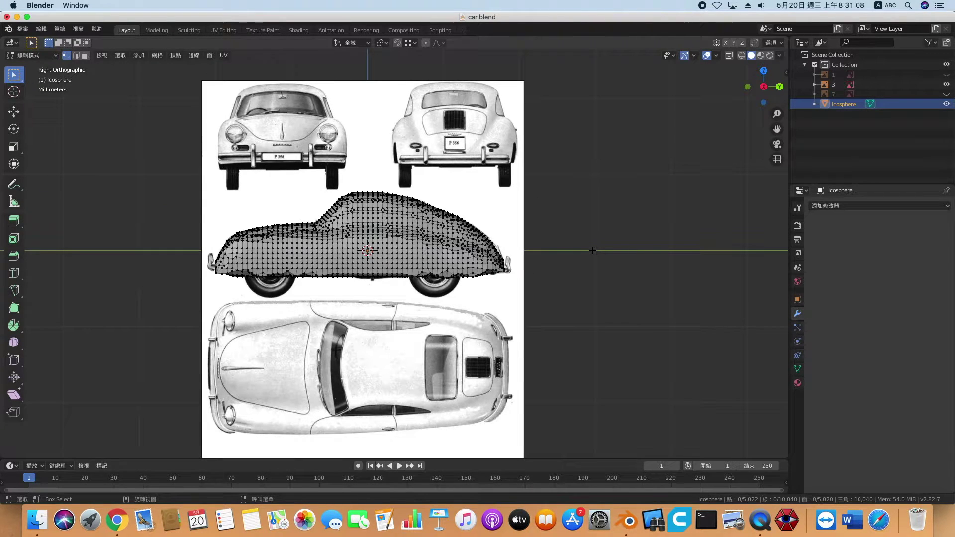
{"action": "left_click", "coordinate": [946, 104]}
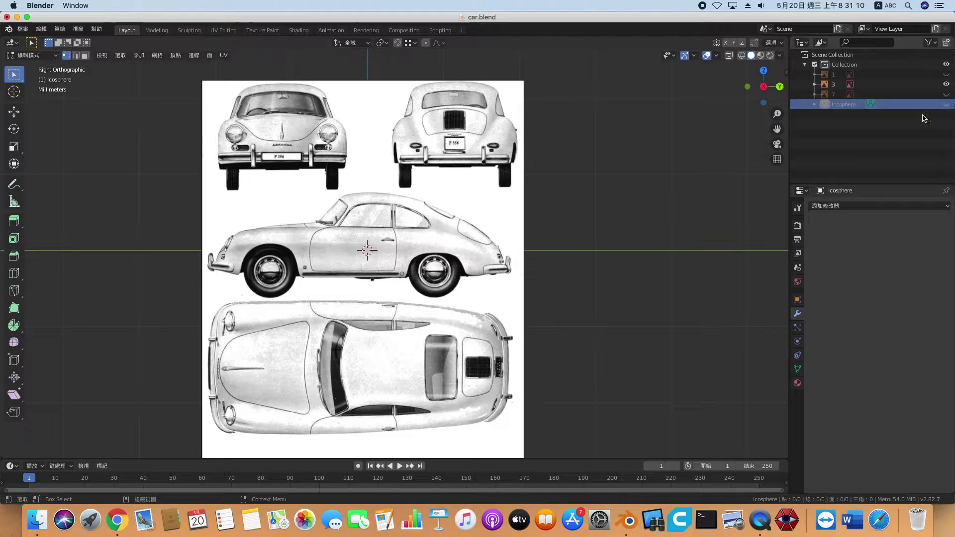
{"action": "scroll", "coordinate": [285, 273], "scroll_direction": "up", "scroll_amount": 4}
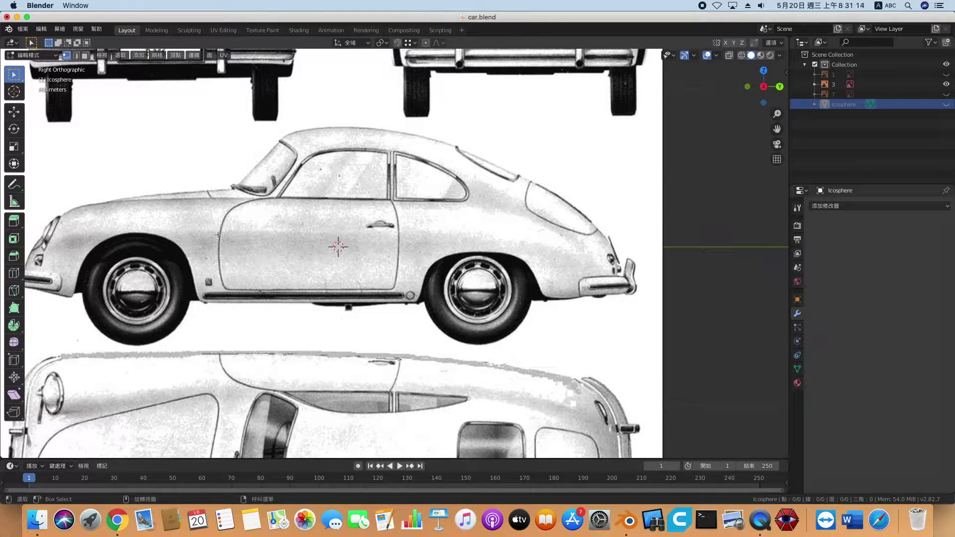
{"action": "scroll", "coordinate": [299, 239], "scroll_direction": "left", "scroll_amount": 10}
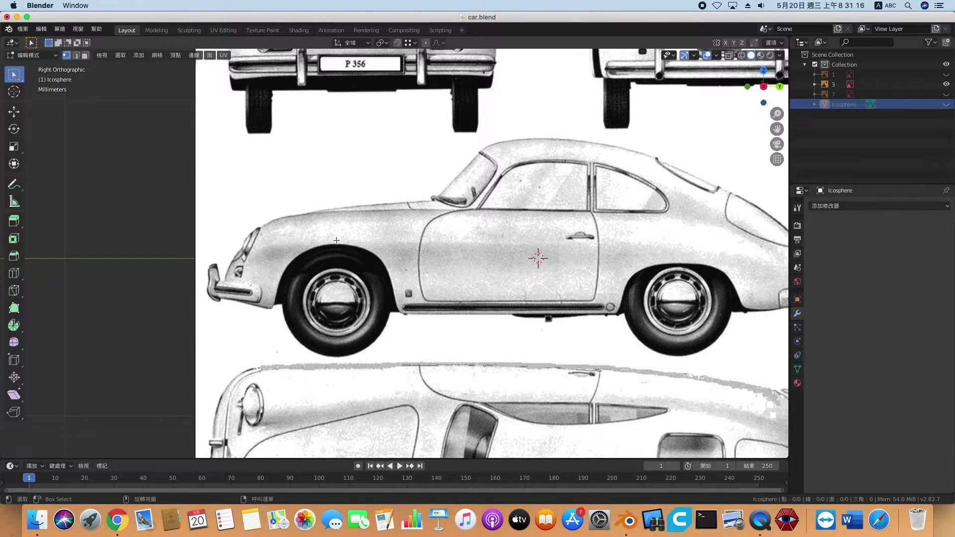
- Switch to Object Mode and add a Bézier curve
{"action": "left_click", "coordinate": [157, 55]}
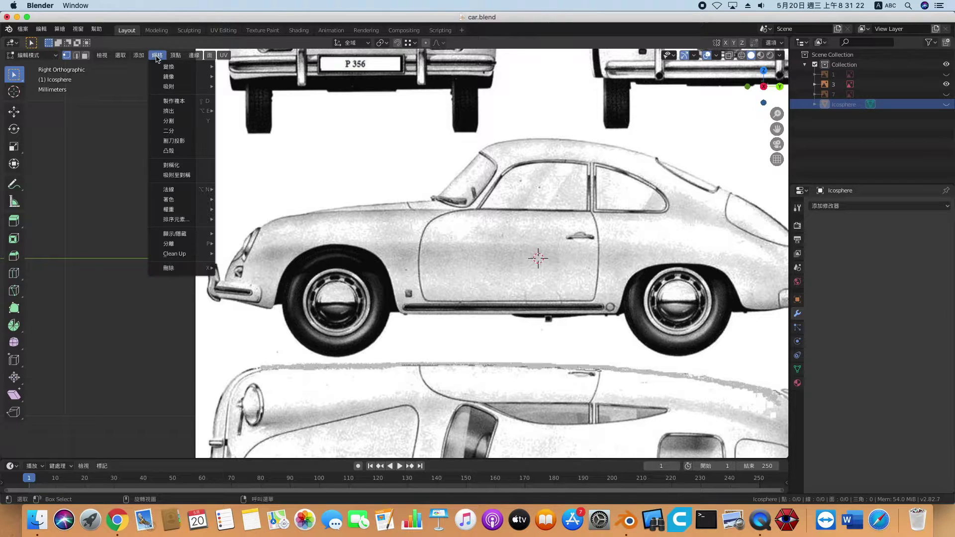
{"action": "mouse_move", "coordinate": [135, 58]}
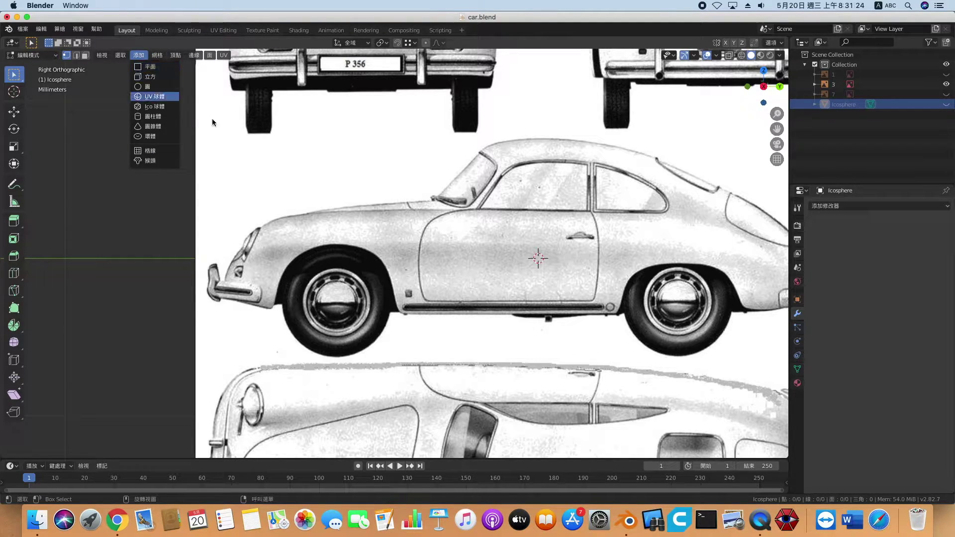
{"action": "left_click", "coordinate": [31, 55]}
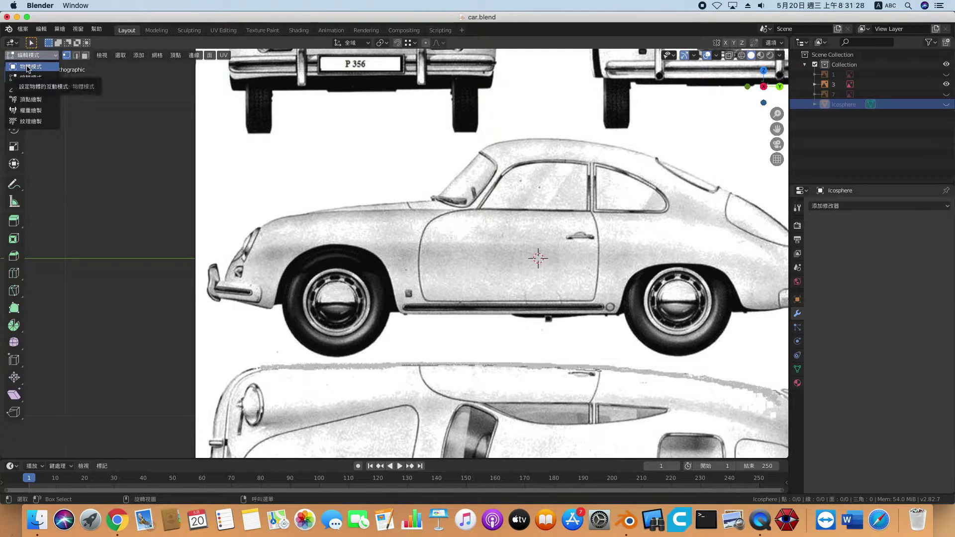
{"action": "left_click", "coordinate": [27, 68]}
{"action": "left_click", "coordinate": [109, 56]}
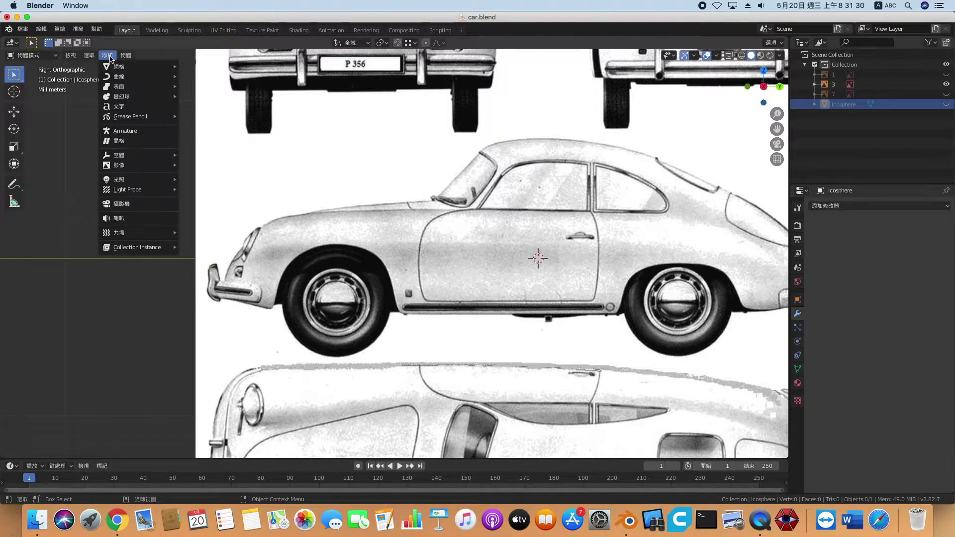
{"action": "mouse_move", "coordinate": [119, 75]}
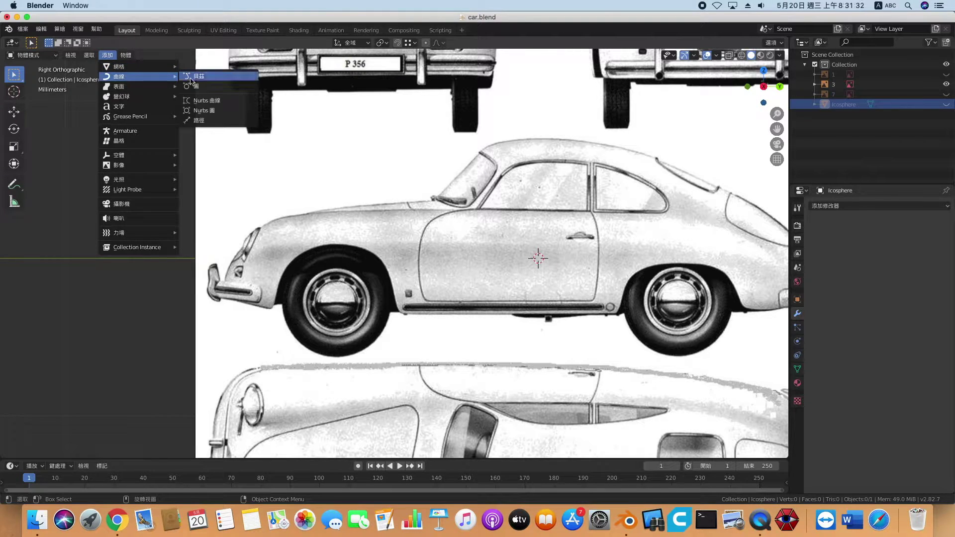
{"action": "left_click", "coordinate": [197, 77]}
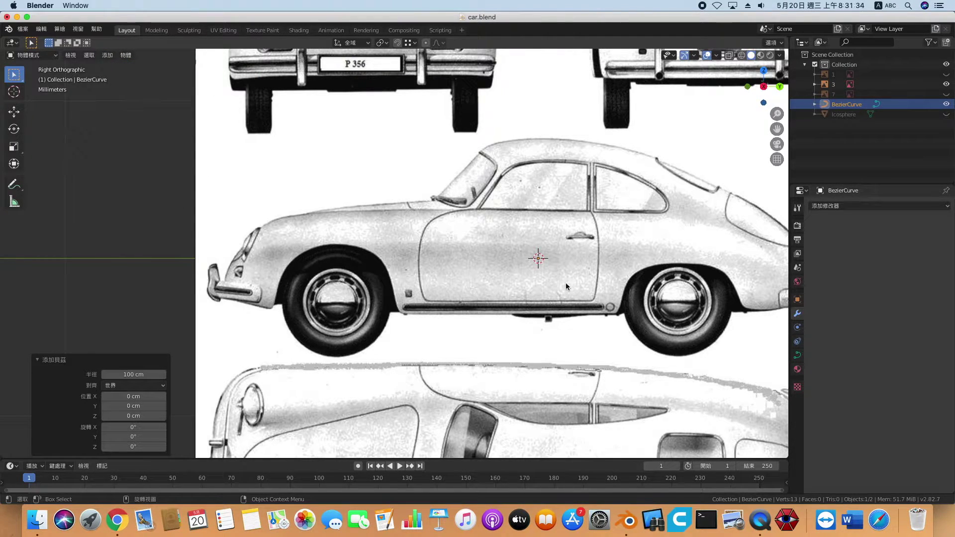
- Set the new Bézier curve's radius to 0.1 cm and align it to the view
{"action": "left_click", "coordinate": [133, 374]}
{"action": "type", "text": "0.5"}
{"action": "key", "text": "Return"}
{"action": "left_click", "coordinate": [132, 386]}
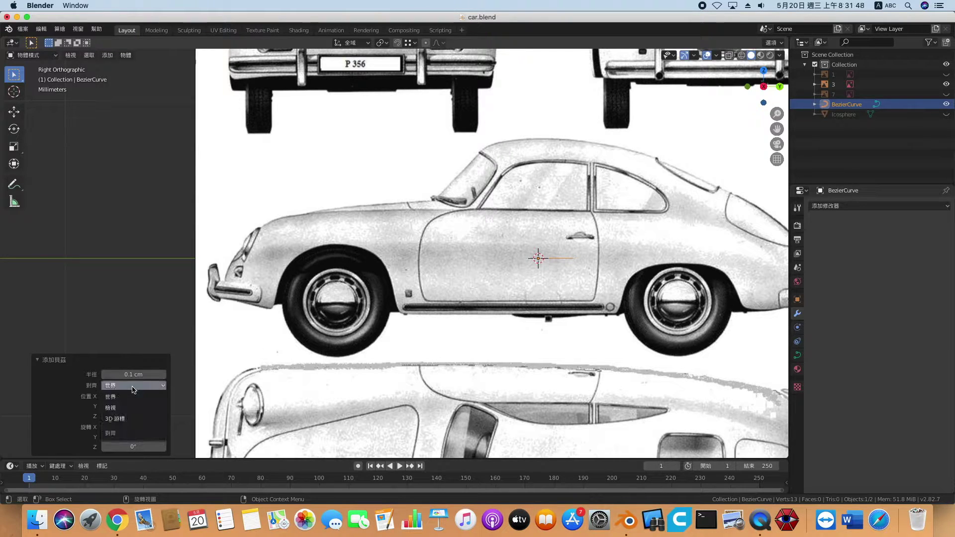
{"action": "left_click", "coordinate": [127, 408]}
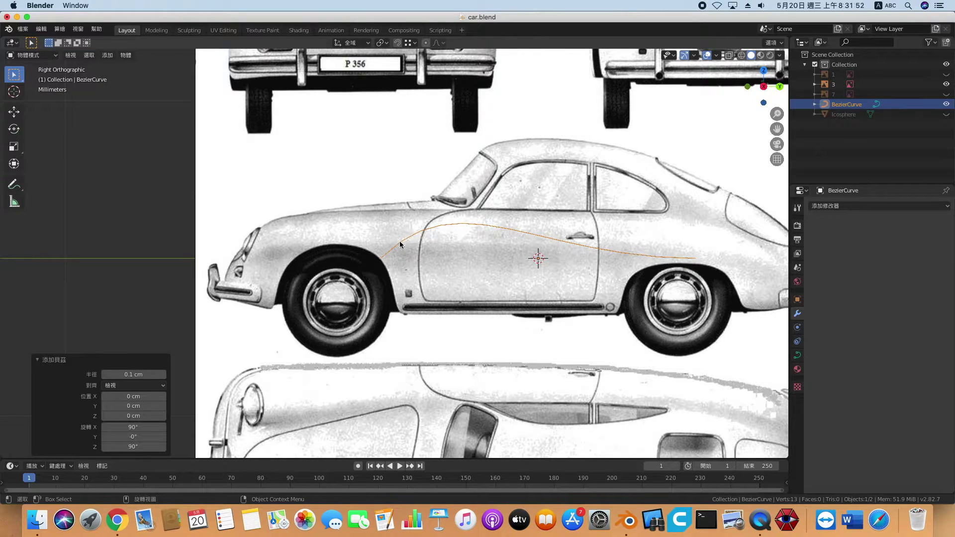
- In Edit Mode, scale the curve's start point handles to about 0.13 and move the point to the front wheel arch's lower front end
{"action": "key", "text": "Tab"}
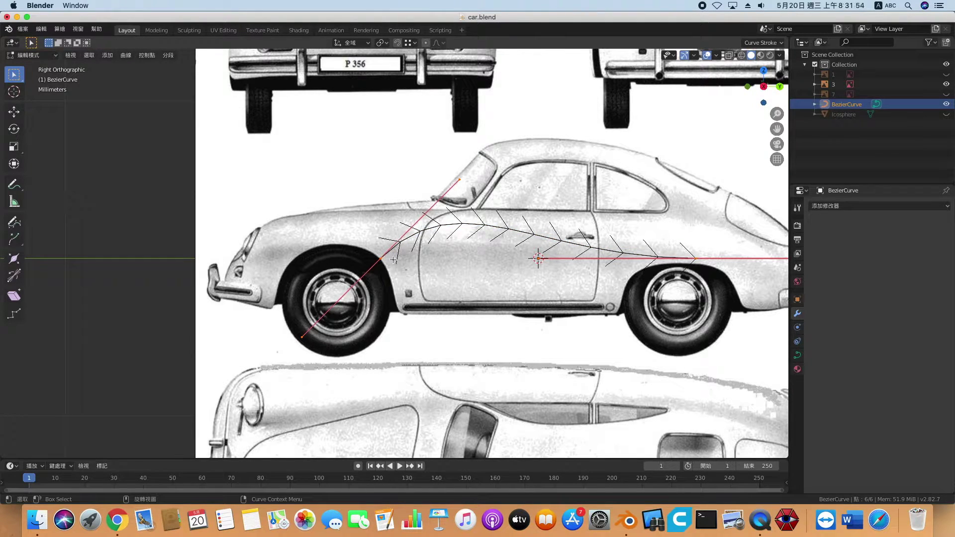
{"action": "left_click", "coordinate": [375, 257]}
{"action": "key", "text": "s"}
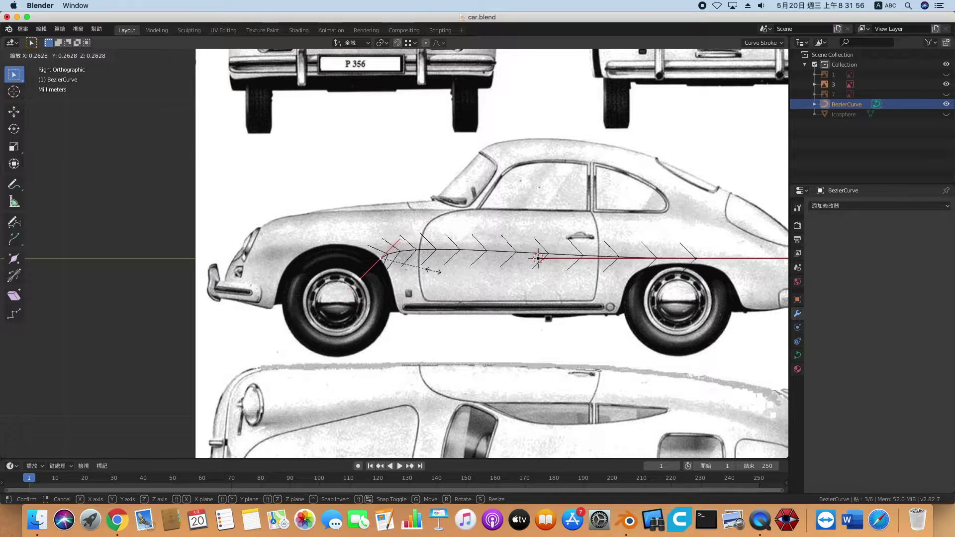
{"action": "left_click", "coordinate": [415, 263]}
{"action": "key", "text": "g"}
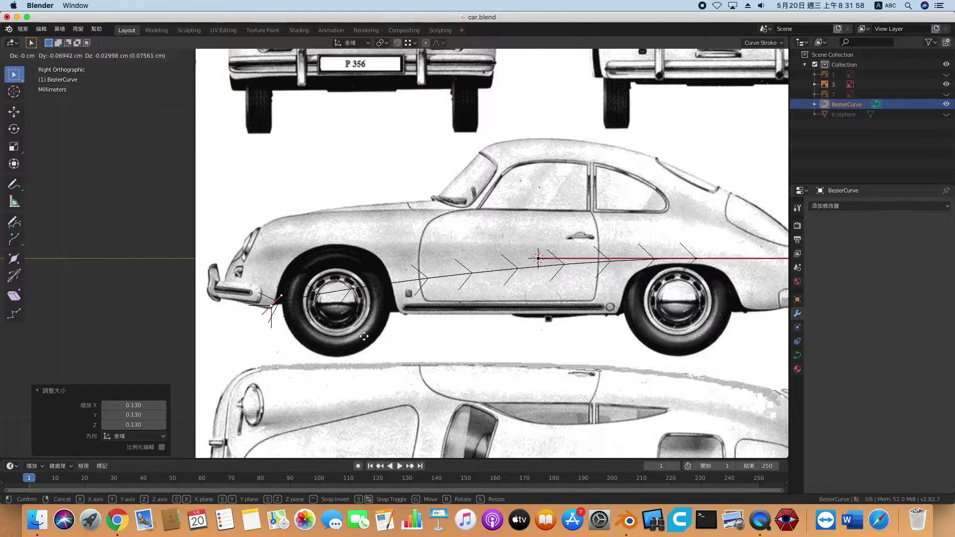
{"action": "left_click", "coordinate": [348, 358]}
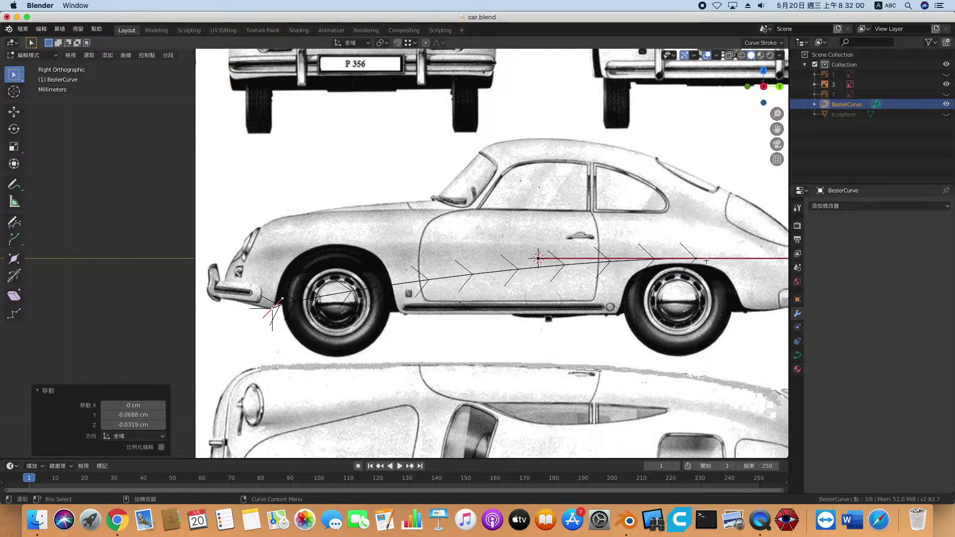
- Move the curve's other end point to the top of the front wheel arch and scale its handles to about 0.3
{"action": "key", "text": "g"}
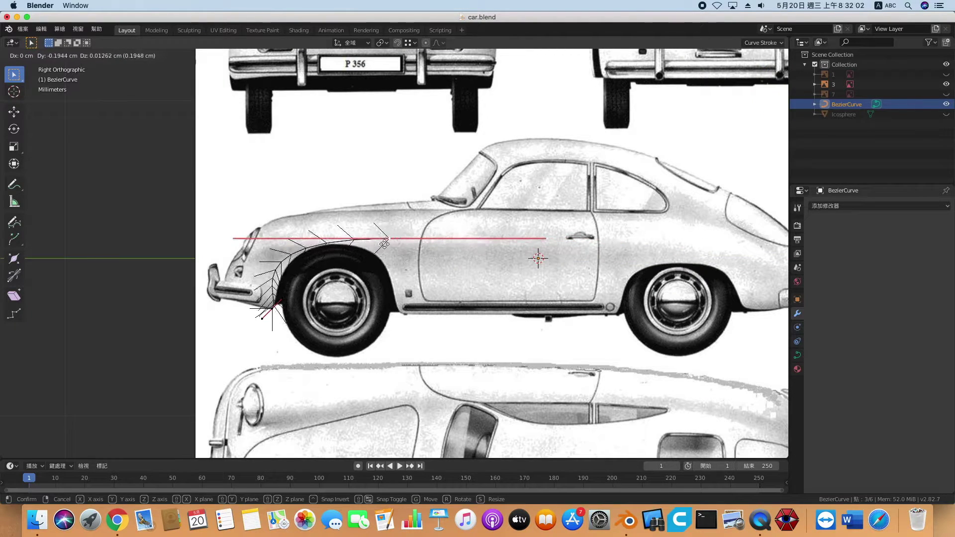
{"action": "left_click", "coordinate": [340, 249]}
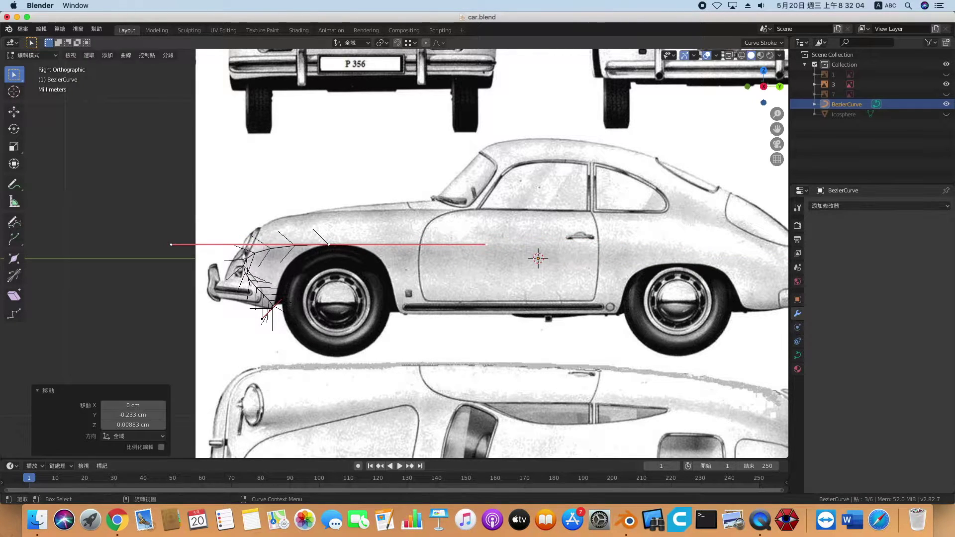
{"action": "key", "text": "s"}
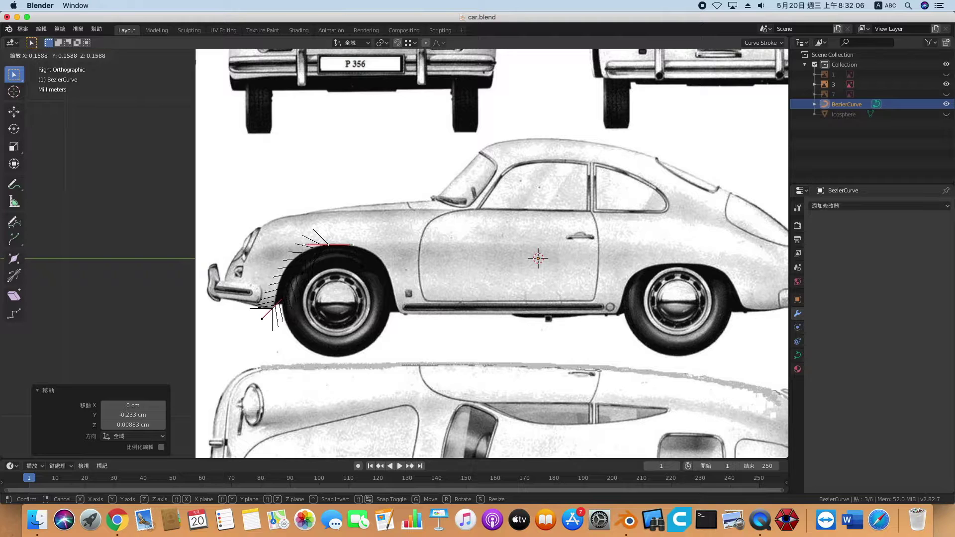
{"action": "left_click", "coordinate": [295, 285]}
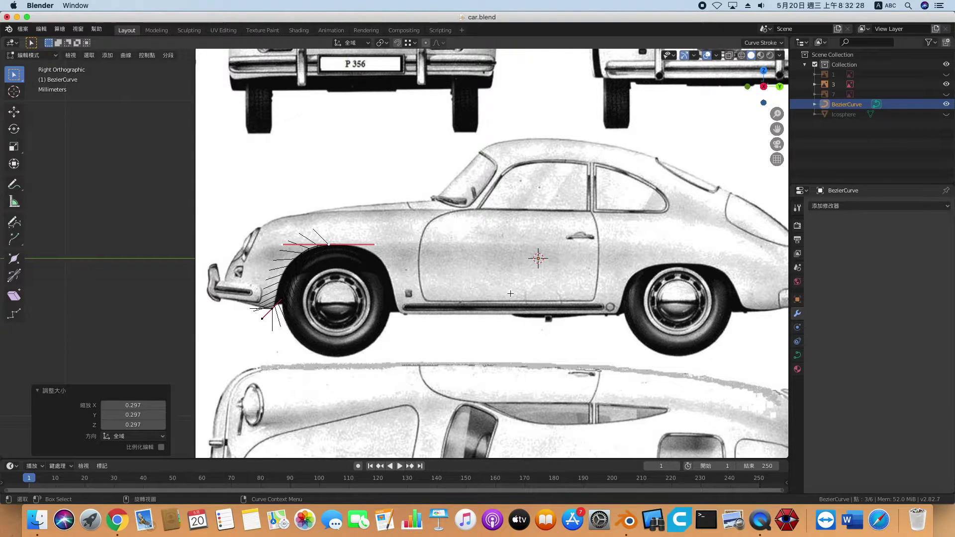
- Make the curve 2D and rotate the start point's handles to follow the front edge of the wheel arch
{"action": "left_click", "coordinate": [797, 356]}
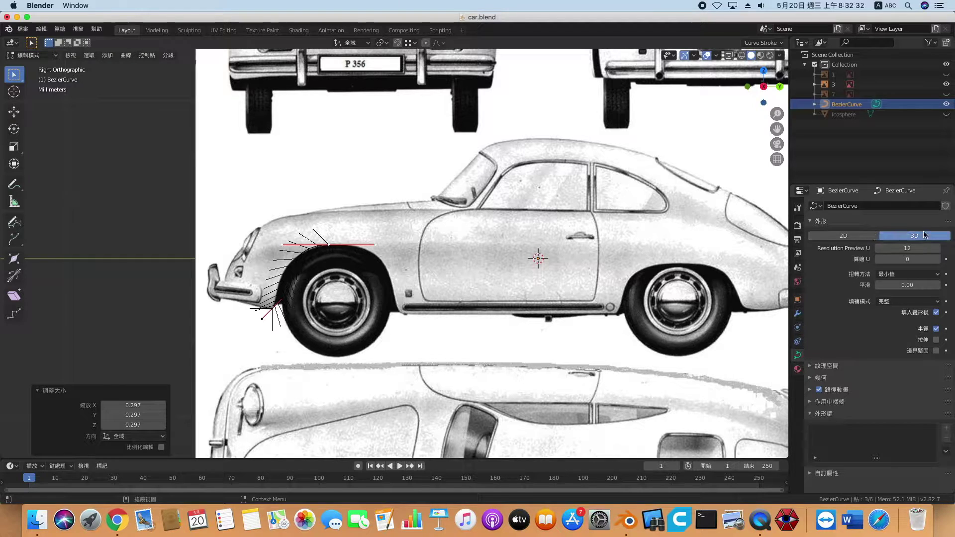
{"action": "left_click", "coordinate": [843, 235]}
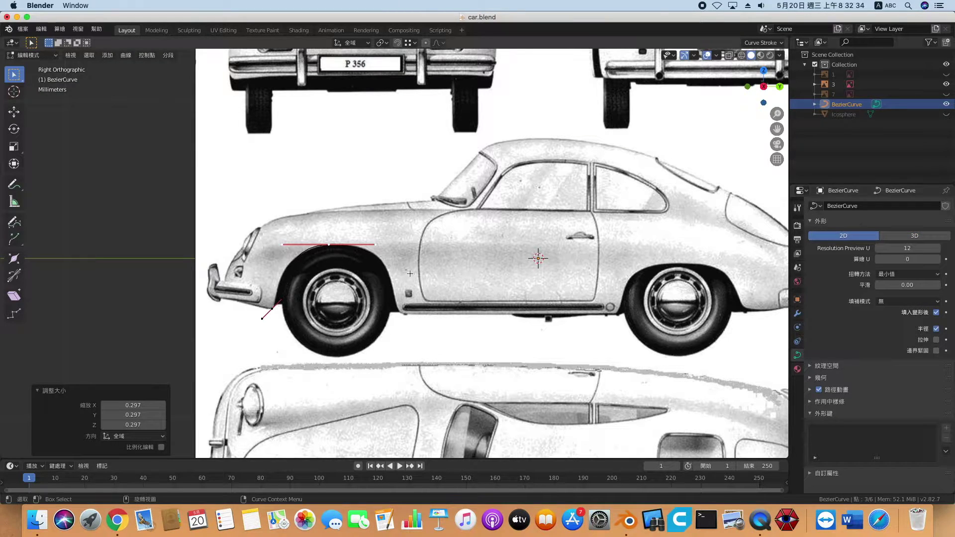
{"action": "key", "text": "r"}
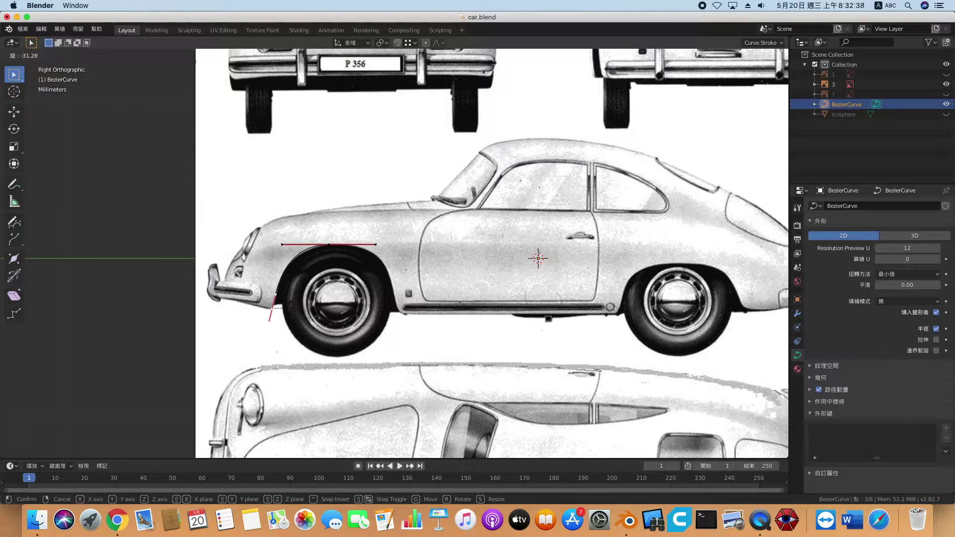
{"action": "left_click", "coordinate": [291, 309]}
- Reposition the end point on the arch's upper front curve, scaling its handles to about 0.31 and rotating them to match the outline
{"action": "left_click", "coordinate": [331, 250]}
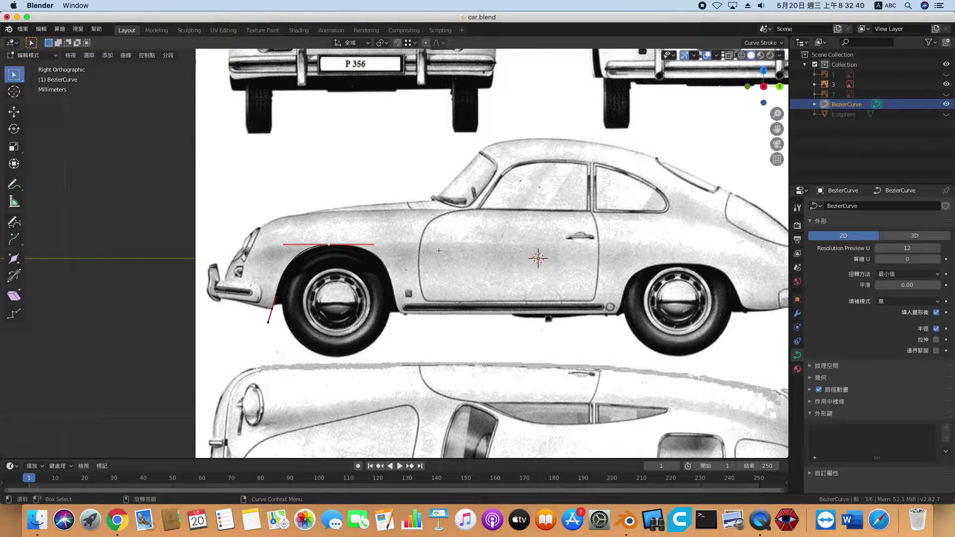
{"action": "key", "text": "g"}
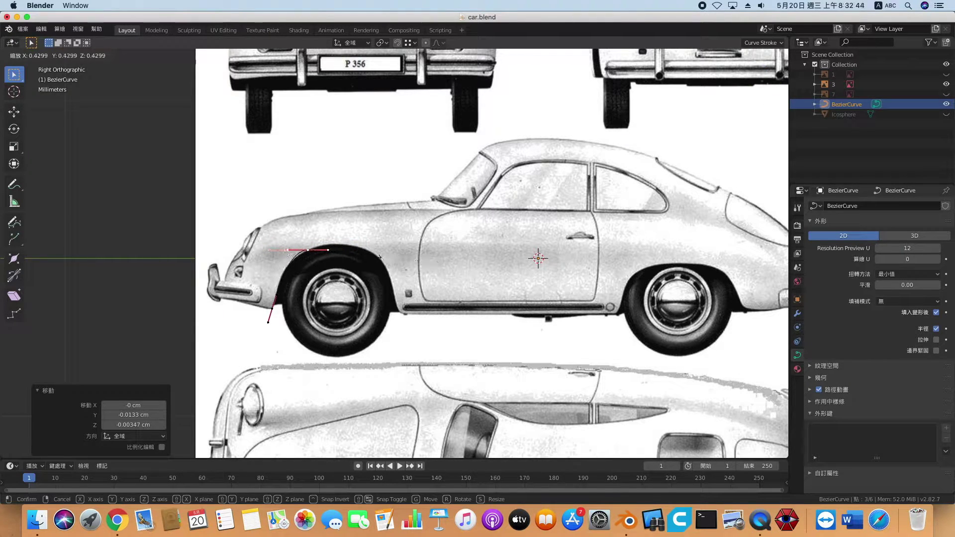
{"action": "left_click", "coordinate": [357, 255]}
{"action": "key", "text": "r"}
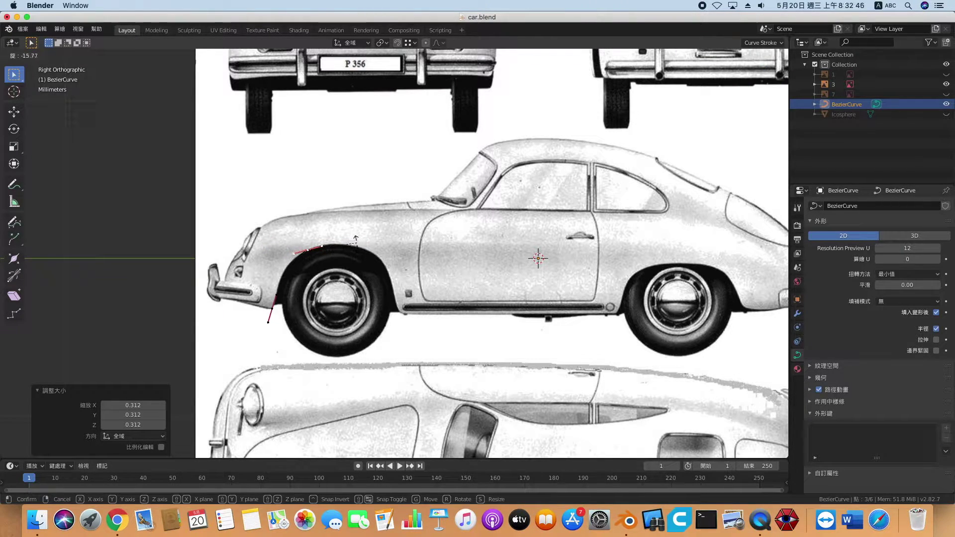
{"action": "left_click", "coordinate": [354, 238]}
{"action": "key", "text": "g"}
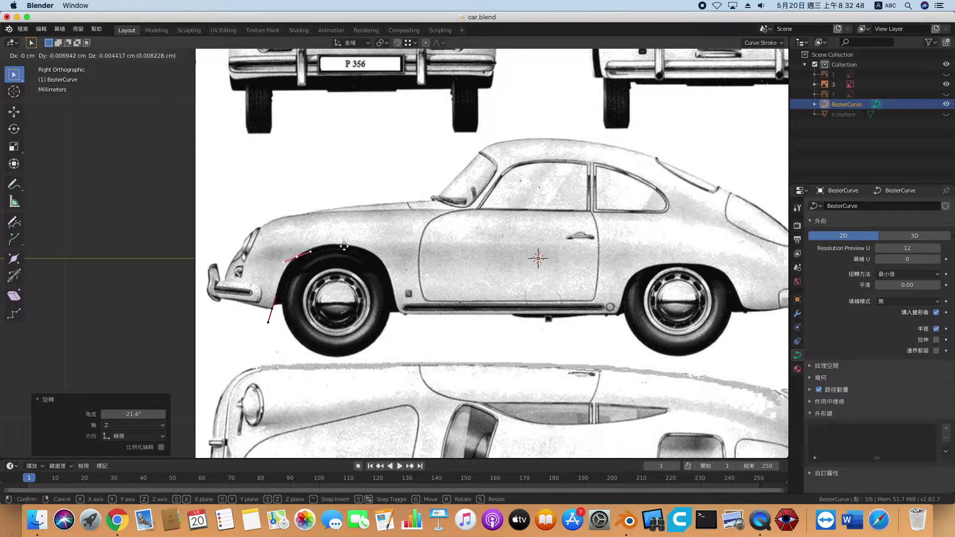
{"action": "left_click", "coordinate": [344, 245]}
{"action": "key", "text": "r"}
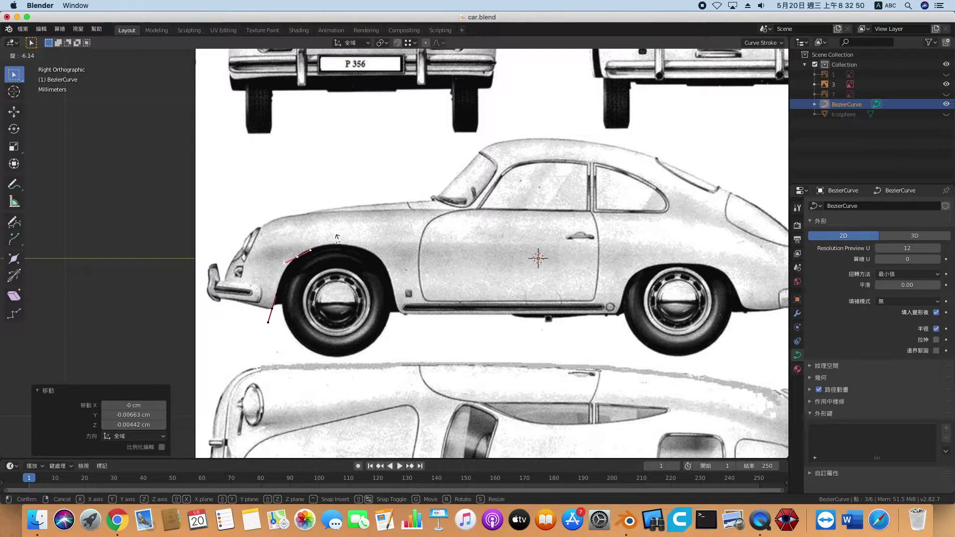
{"action": "right_click", "coordinate": [335, 236]}
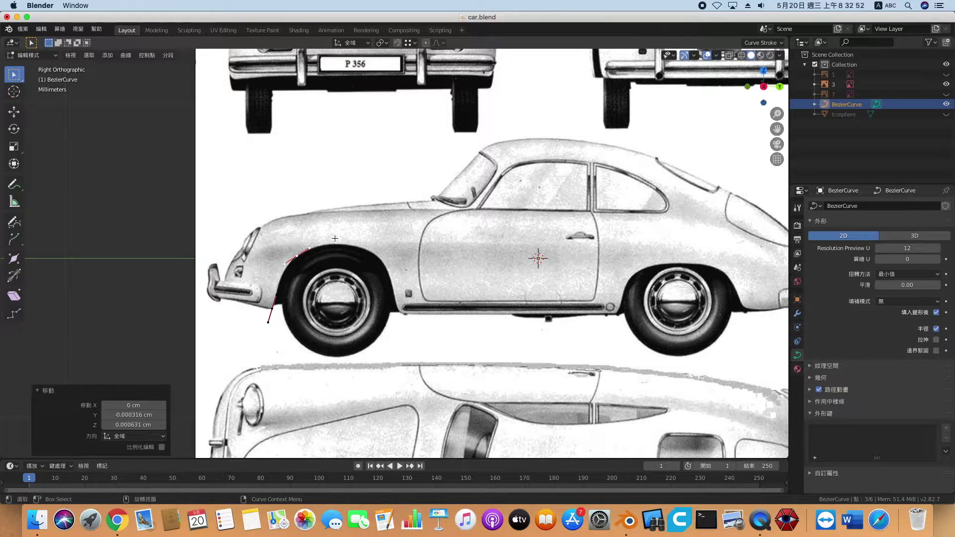
- Extrude a point to the top of the front wheel arch, rotate its handles about 35° and scale them to about 1.67
{"action": "key", "text": "g"}
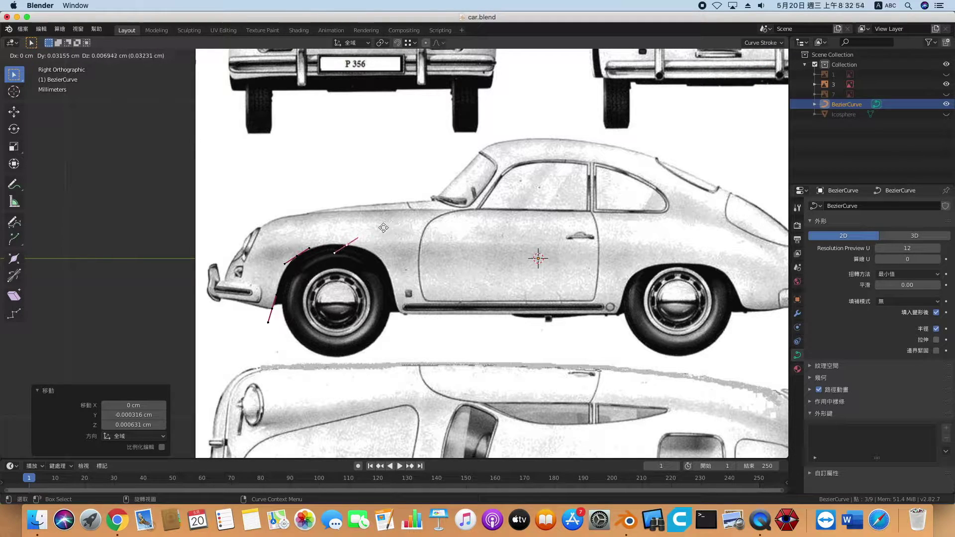
{"action": "left_click", "coordinate": [380, 227]}
{"action": "key", "text": "r"}
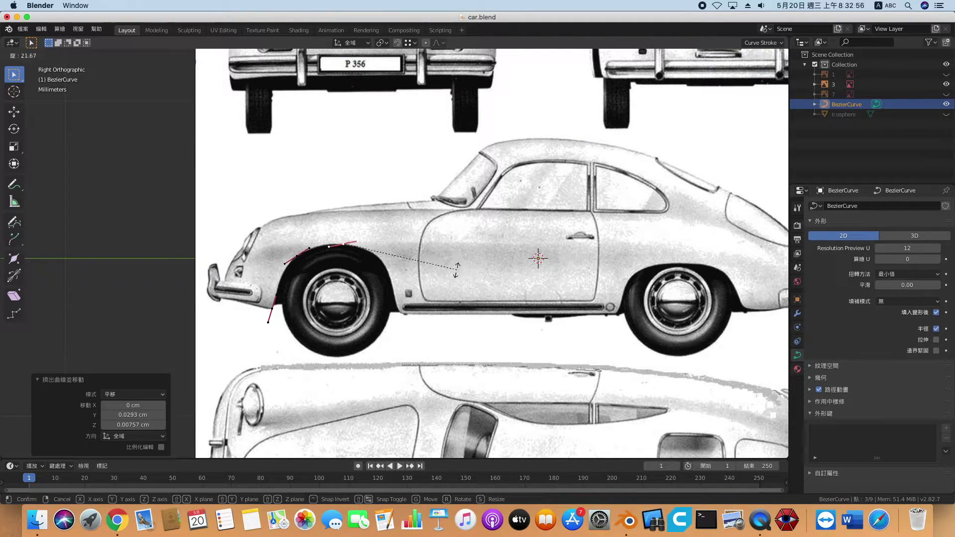
{"action": "left_click", "coordinate": [440, 289]}
{"action": "key", "text": "s"}
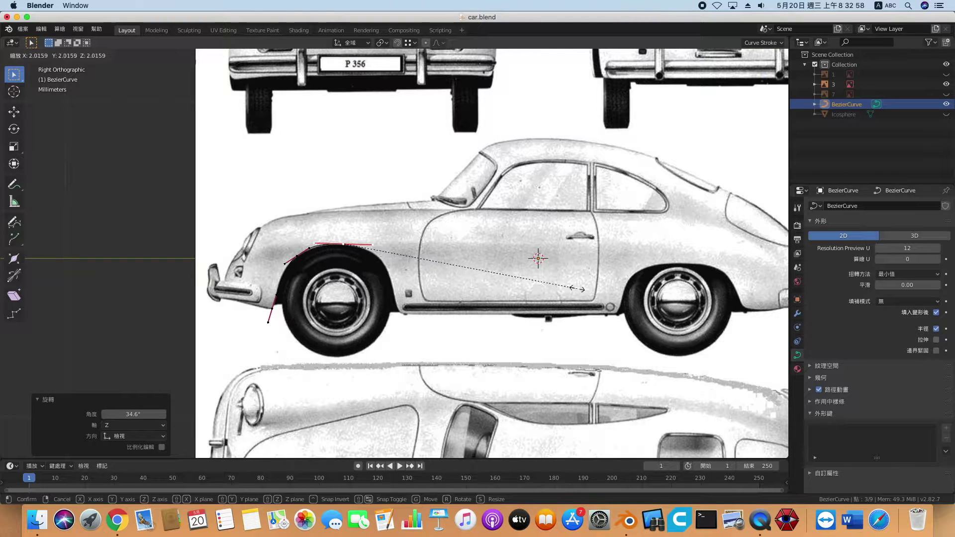
{"action": "left_click", "coordinate": [538, 283]}
- Extrude a point to the arch's upper rear curve, rotate its handles about 51° and scale them to about 0.56
{"action": "key", "text": "e"}
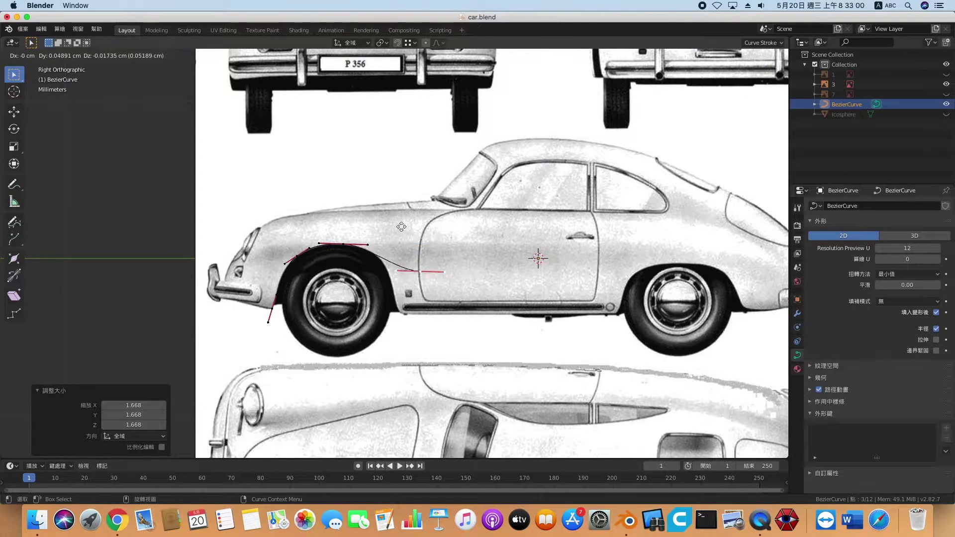
{"action": "left_click", "coordinate": [382, 225]}
{"action": "key", "text": "r"}
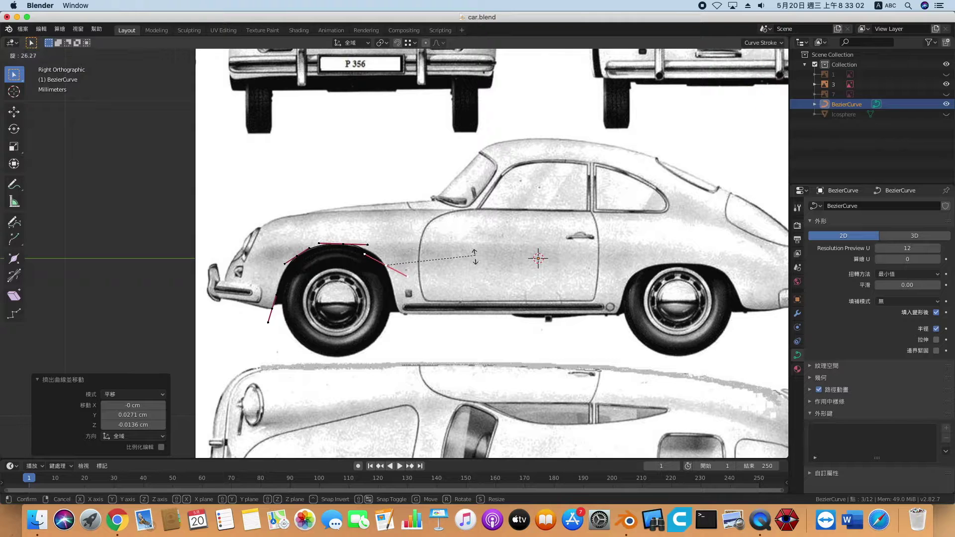
{"action": "left_click", "coordinate": [450, 285]}
{"action": "key", "text": "s"}
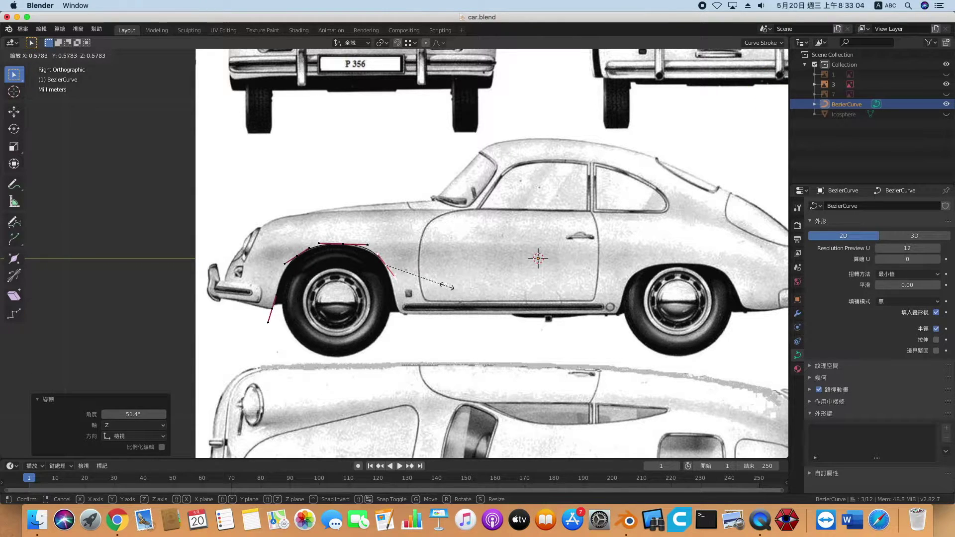
{"action": "left_click", "coordinate": [447, 287]}
- Extrude a point down to the arch's lower rear edge, rotate its handles vertical and adjust the previous point's handle to fit the outline
{"action": "key", "text": "e"}
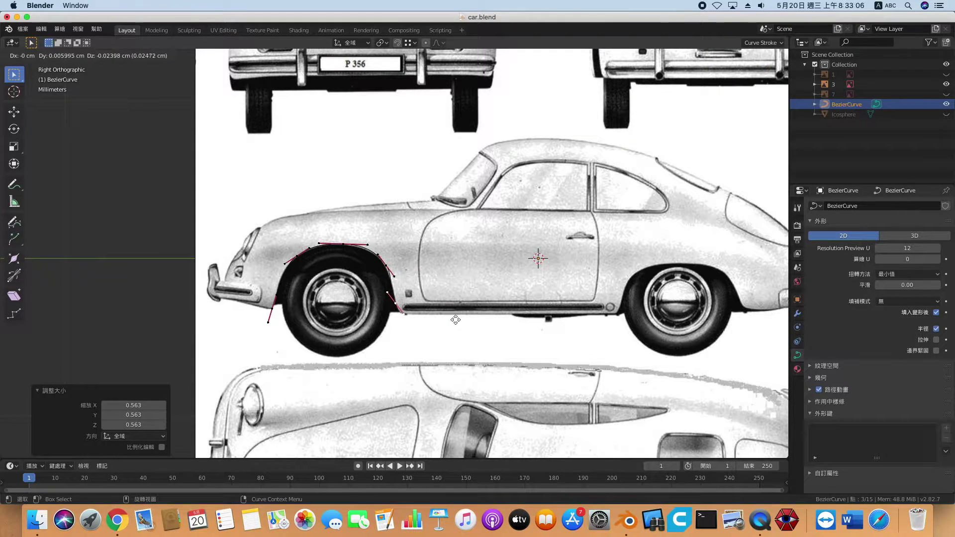
{"action": "left_click", "coordinate": [455, 320]}
{"action": "key", "text": "r"}
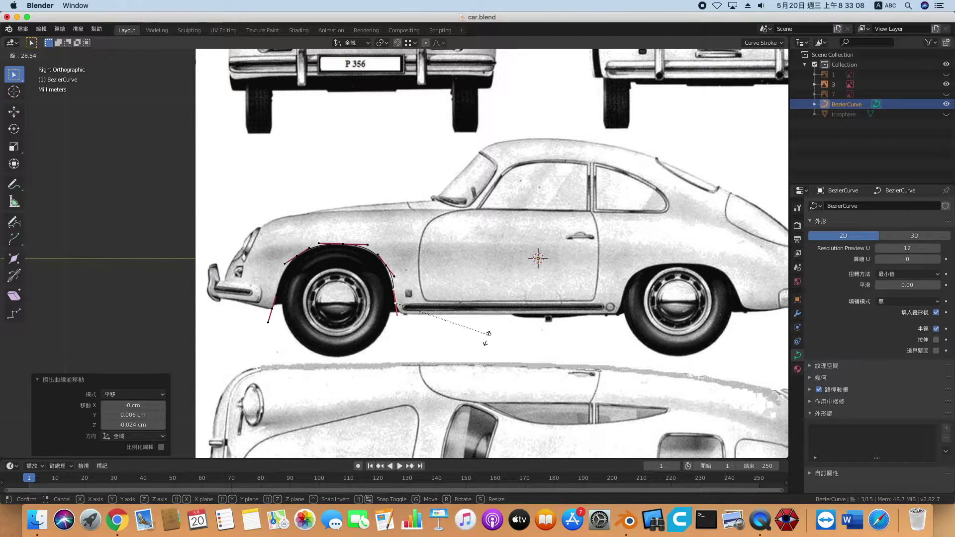
{"action": "left_click", "coordinate": [487, 339]}
{"action": "left_click", "coordinate": [399, 276]}
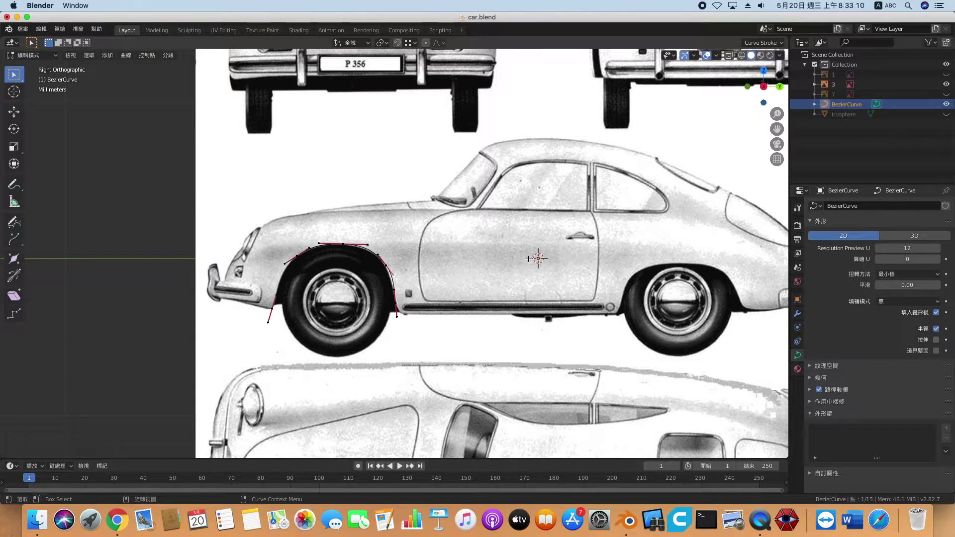
{"action": "key", "text": "g"}
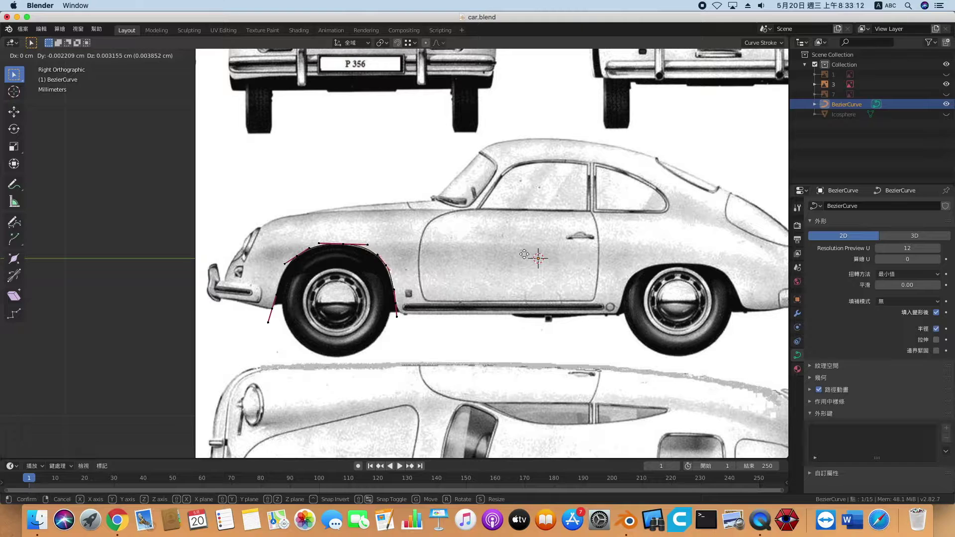
{"action": "left_click", "coordinate": [522, 254]}
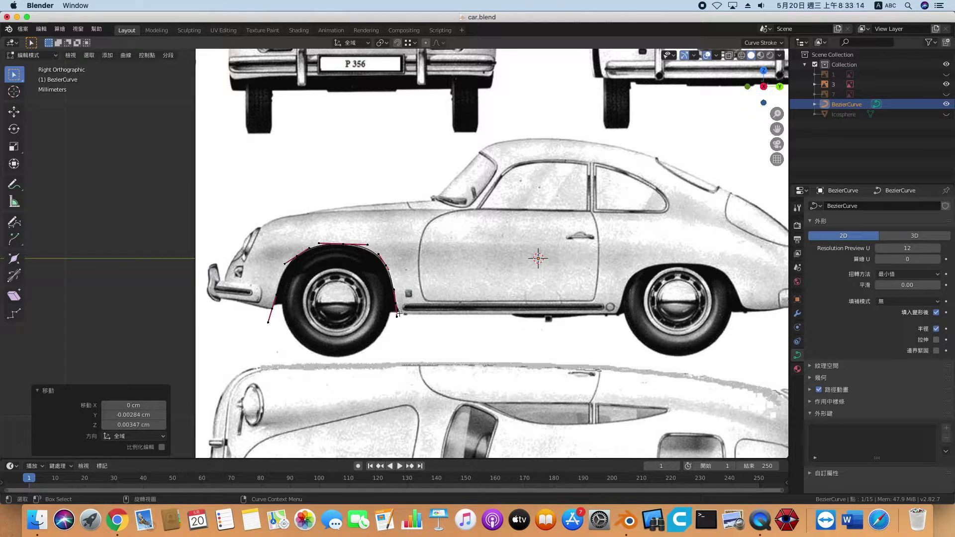
- Extrude a short segment to the front end of the sill, rotating and nudging the new point to form the arch's lower rear corner
{"action": "key", "text": "e"}
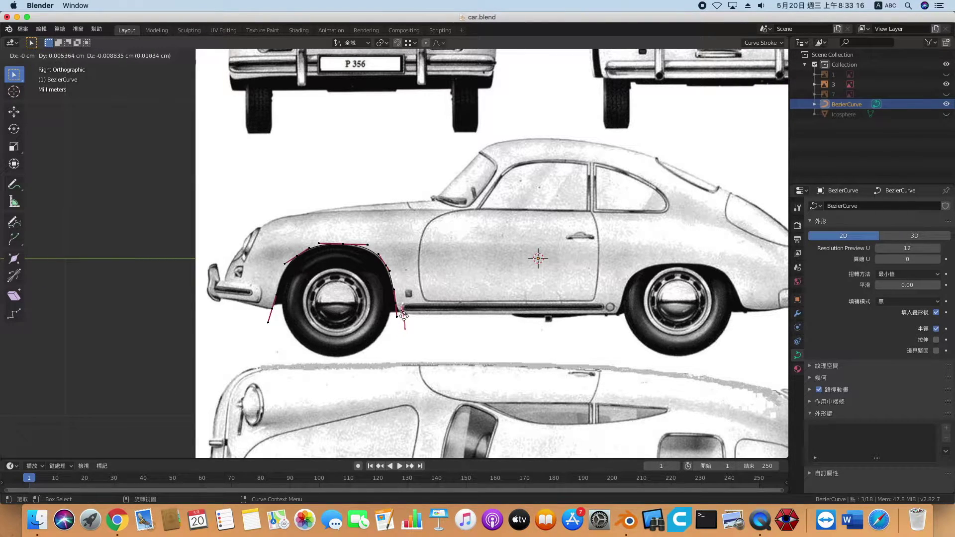
{"action": "left_click", "coordinate": [403, 317]}
{"action": "key", "text": "r"}
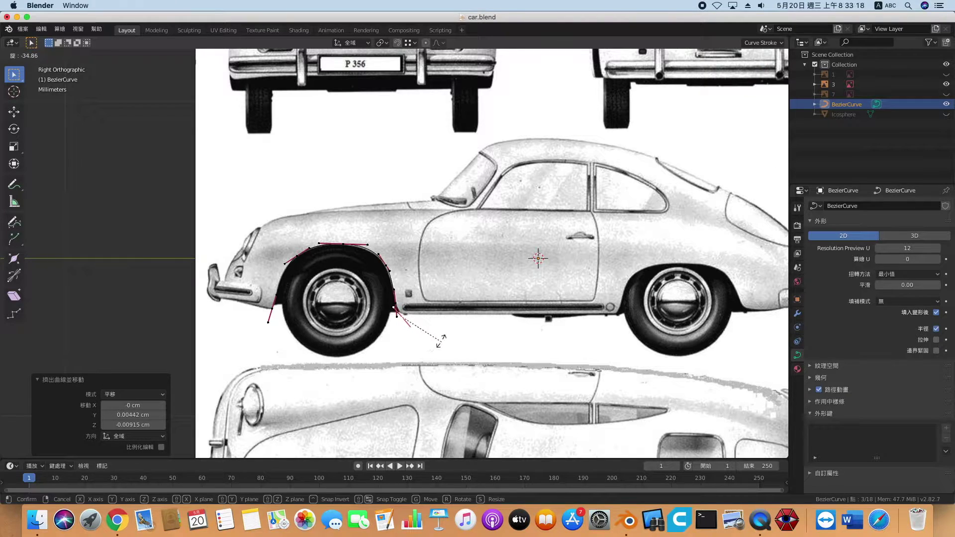
{"action": "left_click", "coordinate": [442, 342]}
{"action": "key", "text": "g"}
{"action": "left_click", "coordinate": [441, 337]}
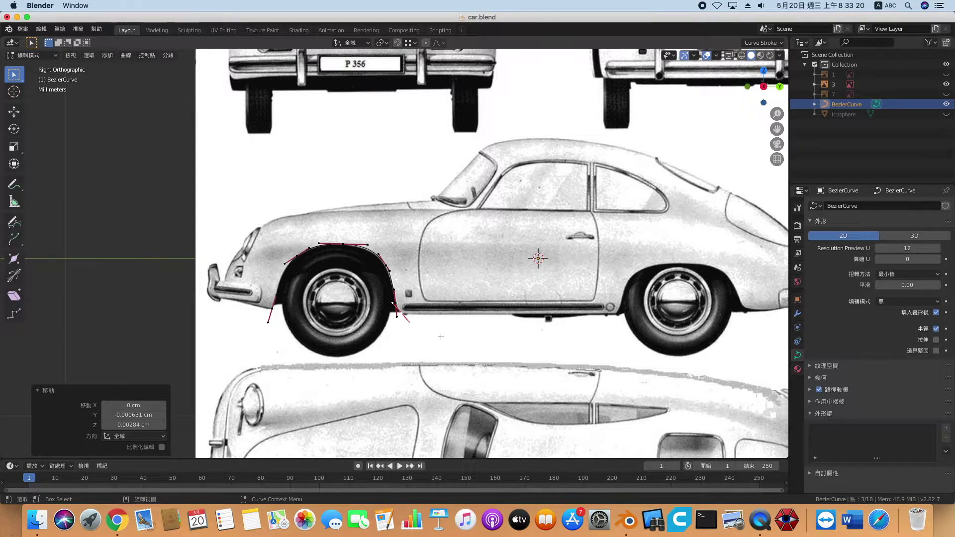
- Extrude three points below the wheel and back toward the car's front, rotate the last one about 54°, and return to Object Mode
{"action": "key", "text": "e"}
{"action": "left_click", "coordinate": [441, 386]}
{"action": "key", "text": "e"}
{"action": "left_click", "coordinate": [334, 428]}
{"action": "key", "text": "e"}
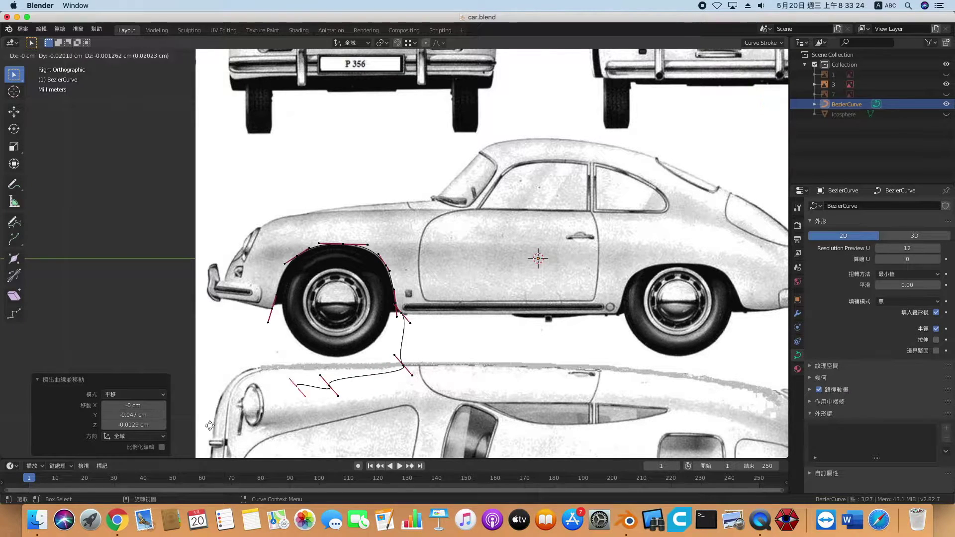
{"action": "left_click", "coordinate": [190, 425]}
{"action": "key", "text": "r"}
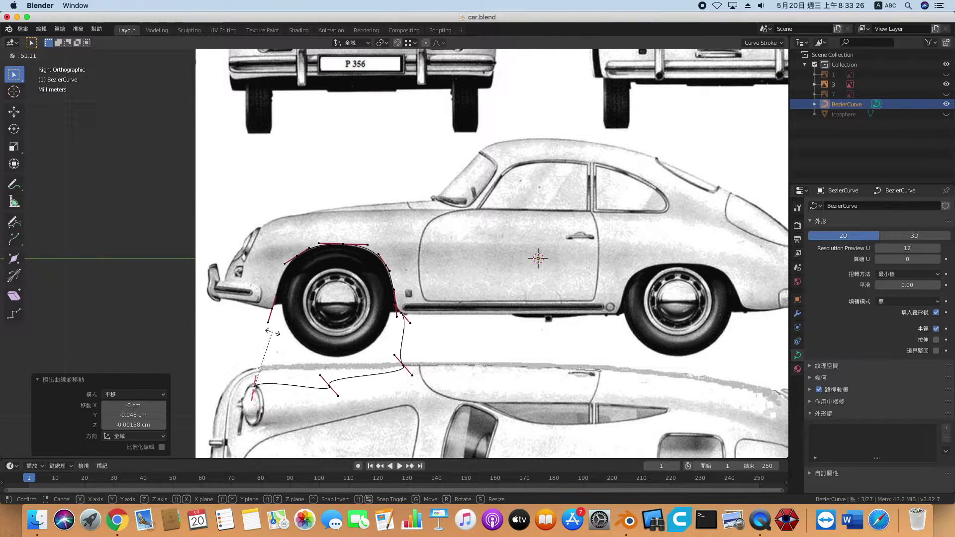
{"action": "left_click", "coordinate": [272, 338]}
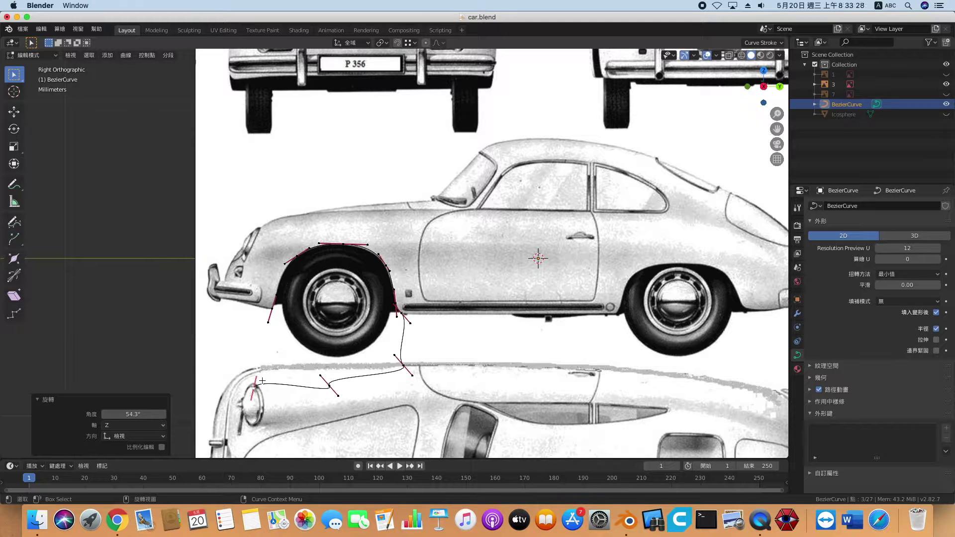
{"action": "key", "text": "Tab"}
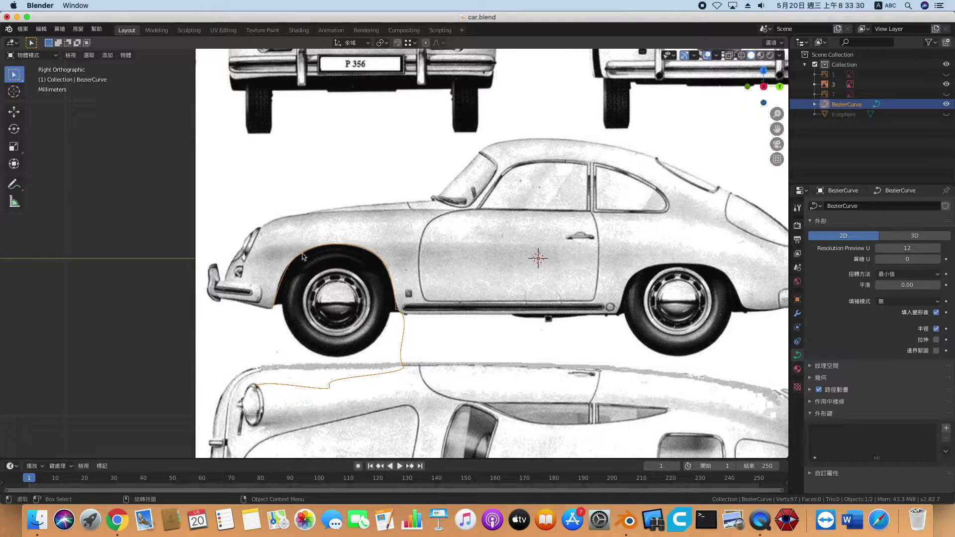
- Edit the arch curve's lower rear point: move it slightly upward, rotate its handles about -7° and nudge it onto the outline
{"action": "scroll", "coordinate": [399, 314], "scroll_direction": "up", "scroll_amount": 5}
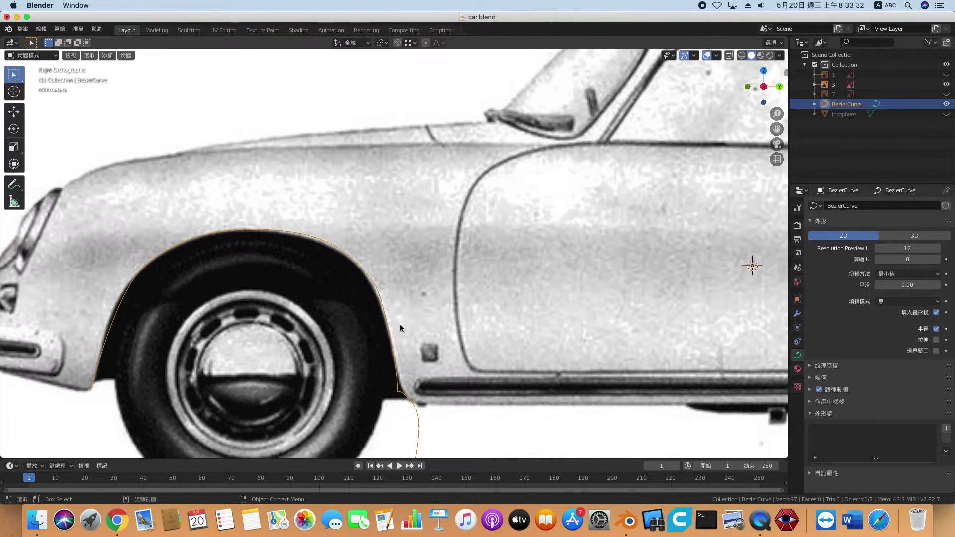
{"action": "left_click", "coordinate": [423, 417]}
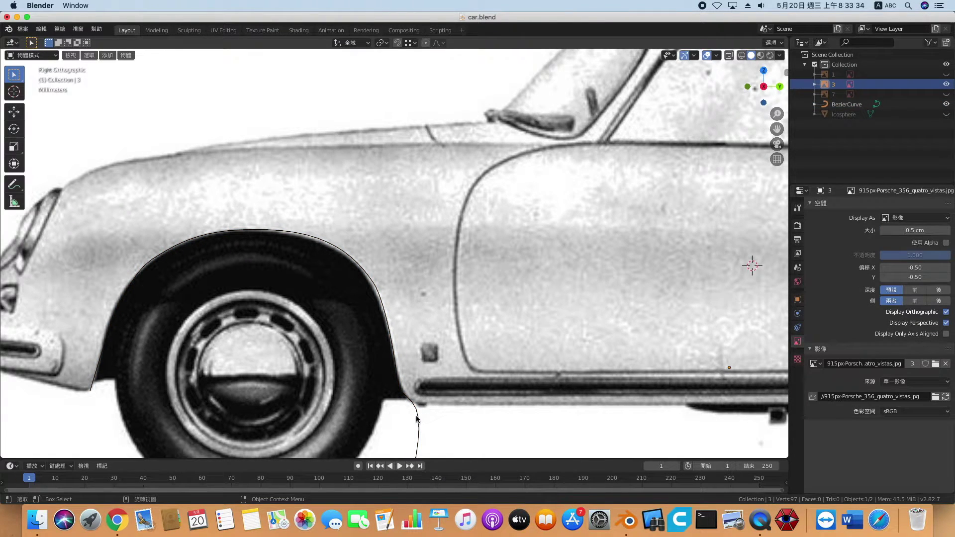
{"action": "left_click", "coordinate": [417, 419]}
{"action": "key", "text": "Tab"}
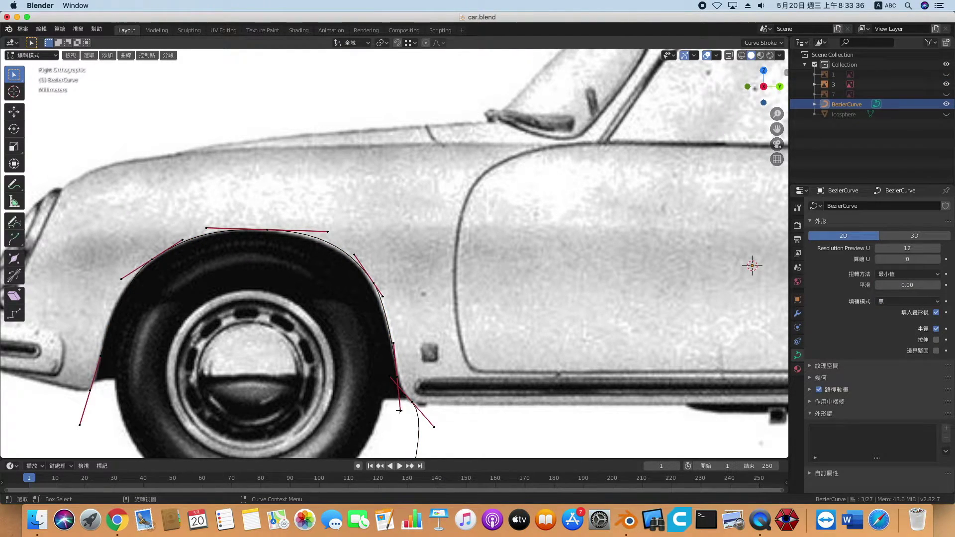
{"action": "left_click_drag", "start_coordinate": [397, 380], "coordinate": [392, 361]}
{"action": "key", "text": "r"}
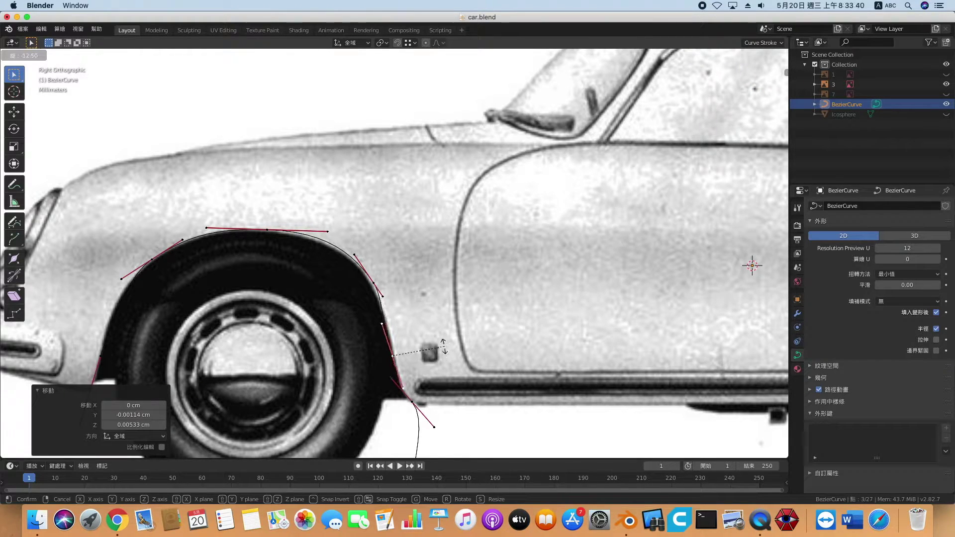
{"action": "left_click", "coordinate": [444, 351]}
{"action": "key", "text": "g"}
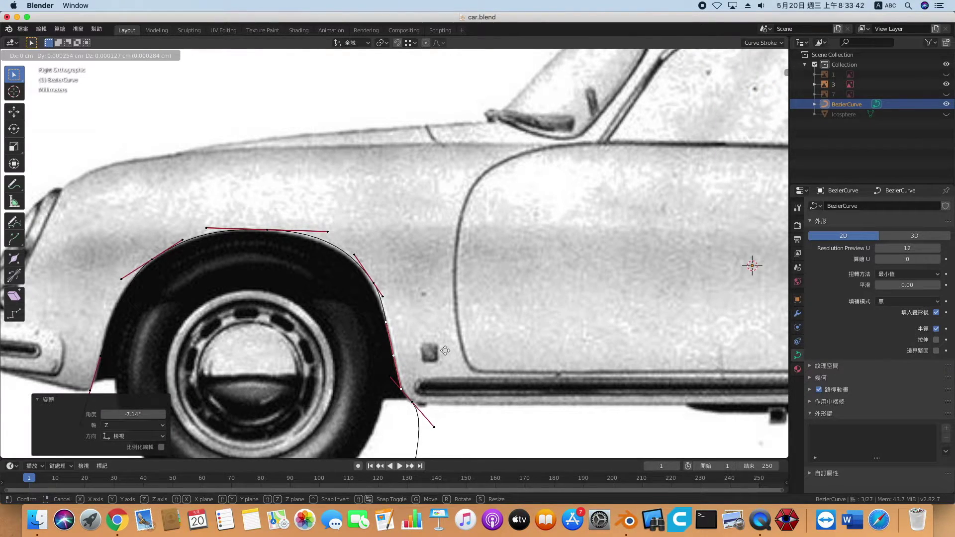
{"action": "left_click", "coordinate": [445, 352]}
- Shorten the upper handle of the arch's lower rear corner point to follow the body edge, and return to Object Mode
{"action": "left_click", "coordinate": [407, 407]}
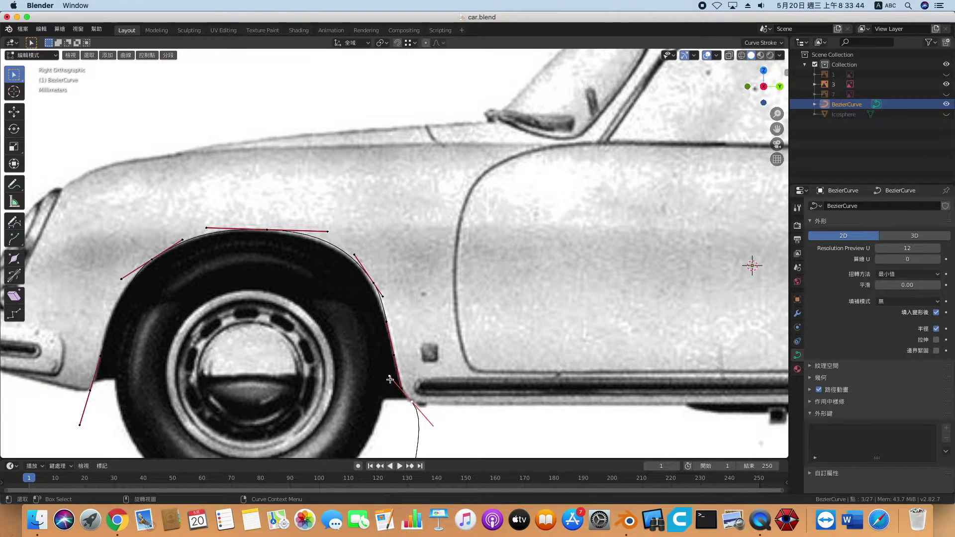
{"action": "key", "text": "g"}
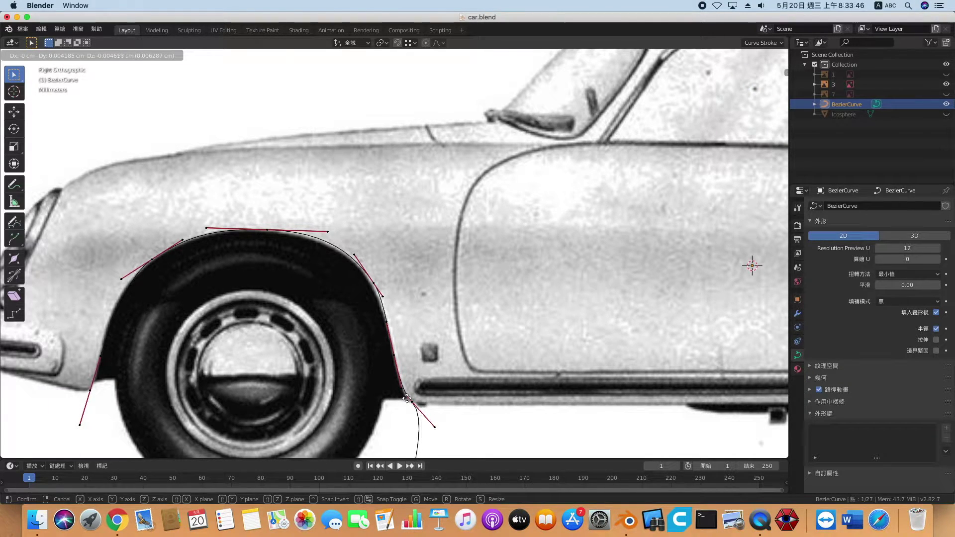
{"action": "left_click", "coordinate": [406, 398]}
{"action": "left_click", "coordinate": [417, 404]}
{"action": "key", "text": "Tab"}
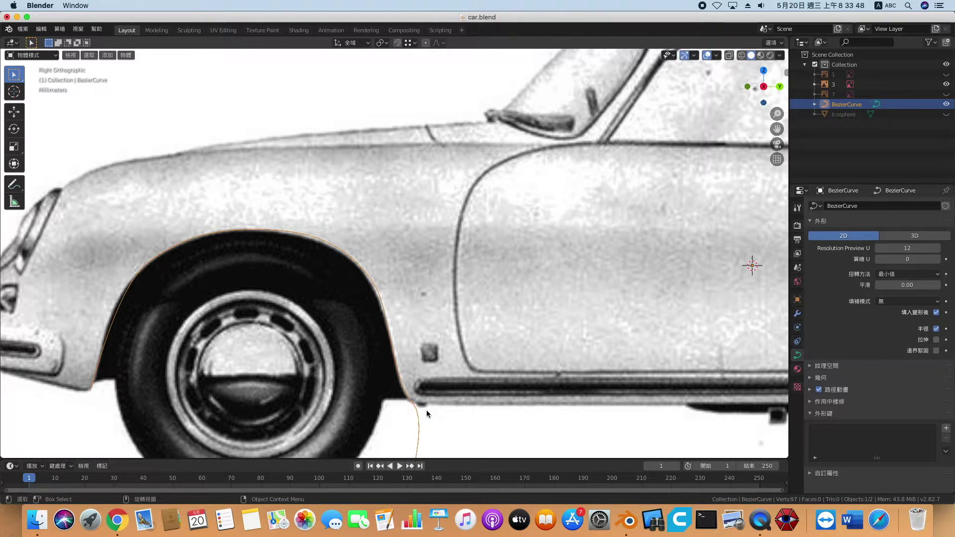
{"action": "key", "text": "Tab"}
{"action": "scroll", "coordinate": [288, 366], "scroll_direction": "down", "scroll_amount": 3}
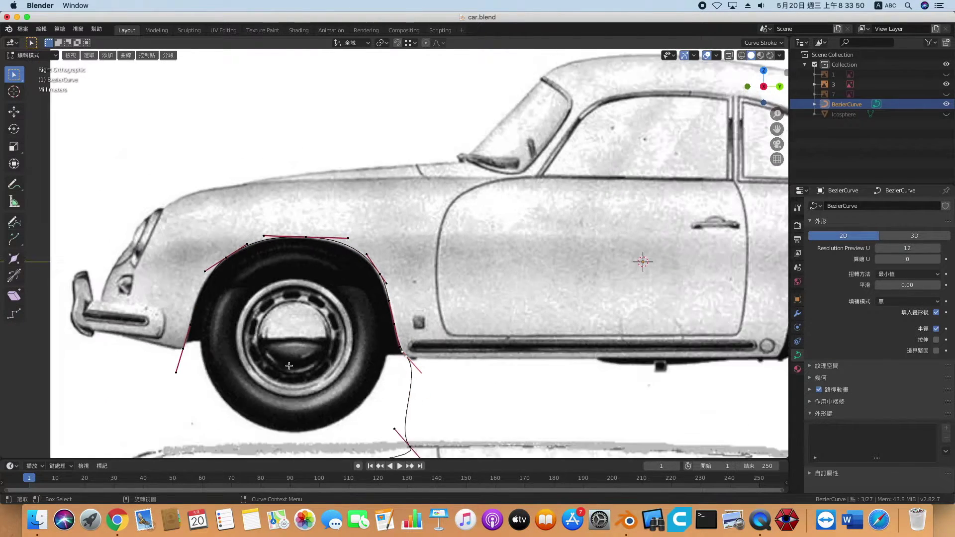
{"action": "key", "text": "Tab"}
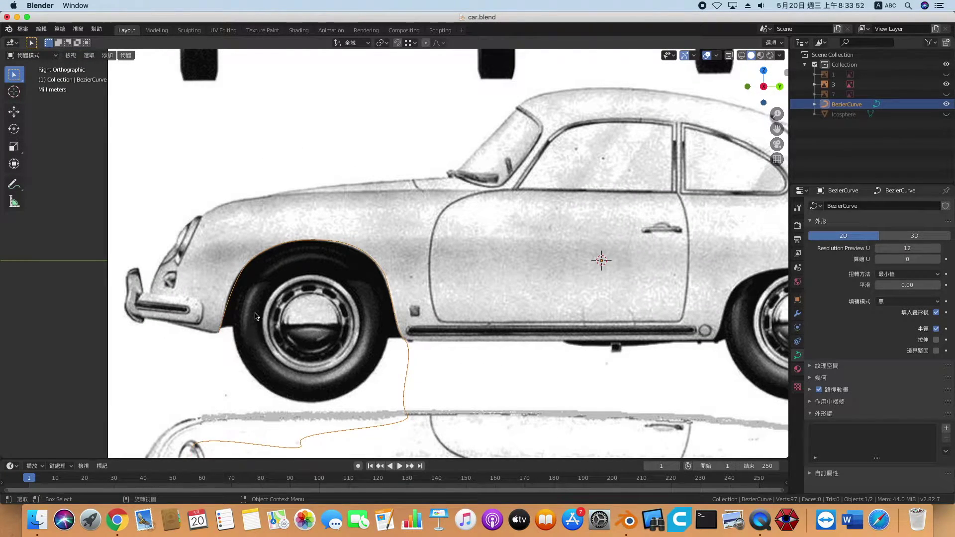
- Convert the wheel-arch Bézier curve to a mesh
{"action": "left_click", "coordinate": [126, 57]}
{"action": "mouse_move", "coordinate": [165, 317]}
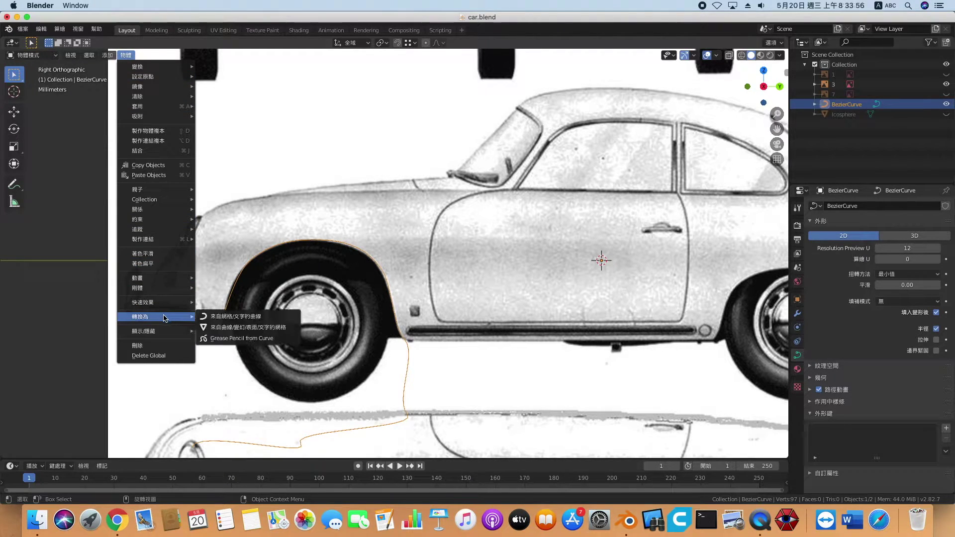
{"action": "left_click", "coordinate": [271, 328]}
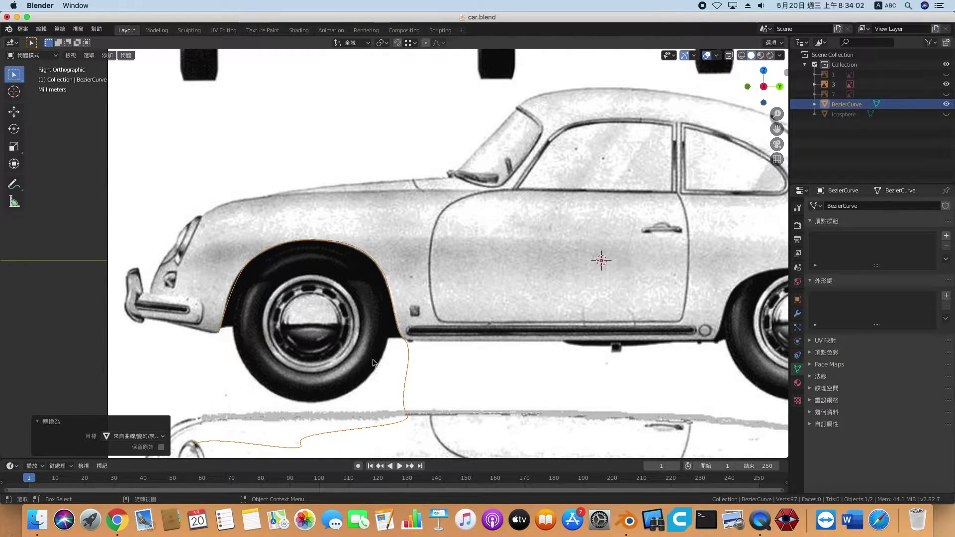
- Fill the whole wheel-arch outline with a face and extrude it about 0.227 cm into a solid cutter
{"action": "key", "text": "Tab"}
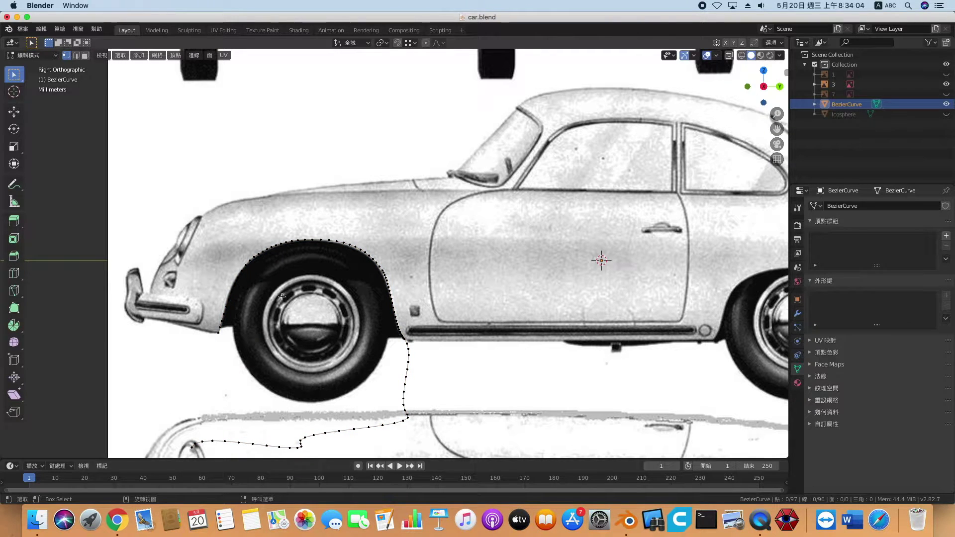
{"action": "scroll", "coordinate": [291, 384], "scroll_direction": "down", "scroll_amount": 2}
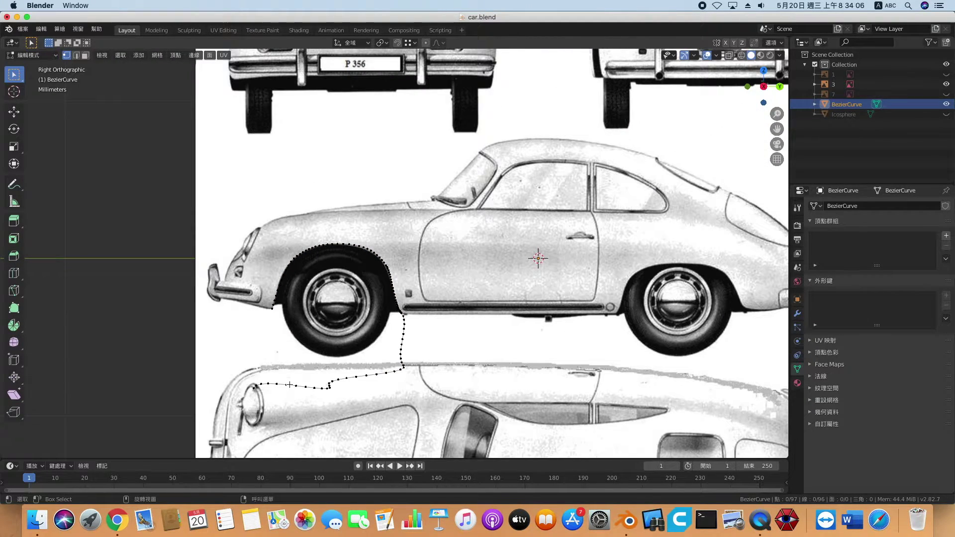
{"action": "key", "text": "a"}
{"action": "key", "text": "f"}
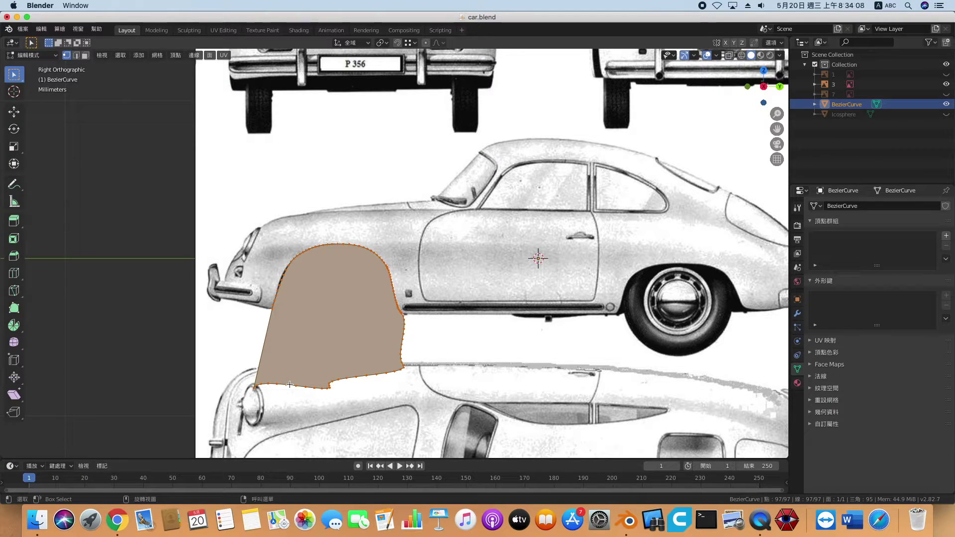
{"action": "middle_click_drag", "start_coordinate": [299, 382], "coordinate": [412, 380]}
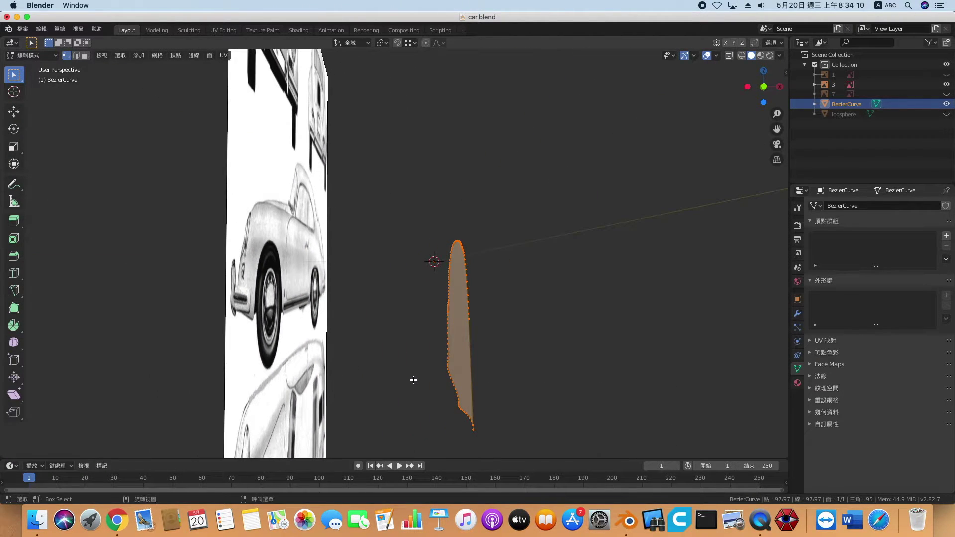
{"action": "key", "text": "e"}
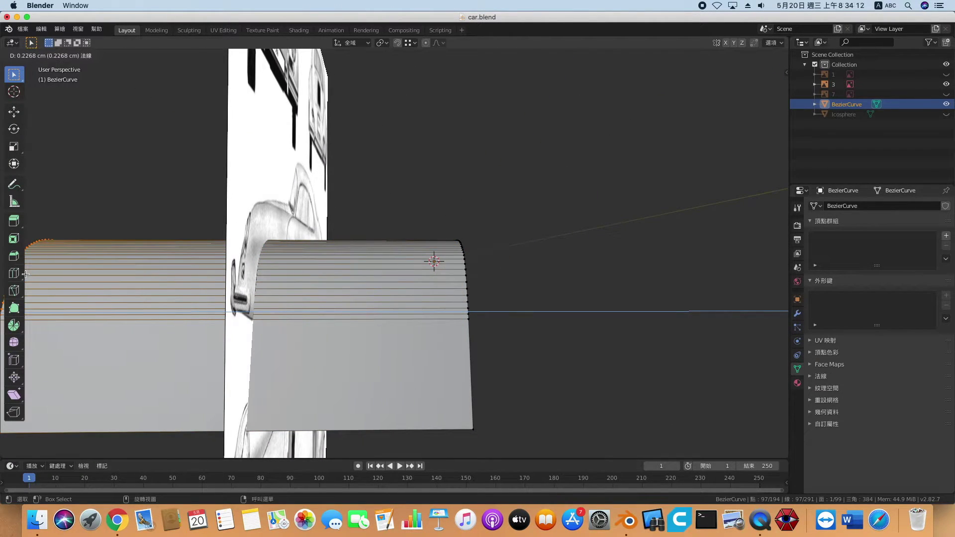
{"action": "left_click", "coordinate": [25, 273]}
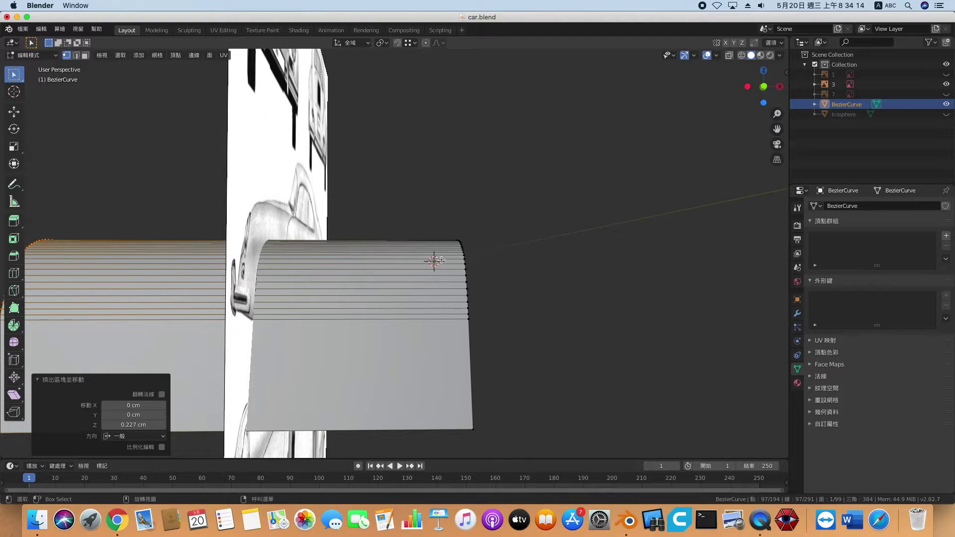
- Unhide the car body and move the wheel-arch cutter about 0.105 cm along X so it spans the body's width
{"action": "scroll", "coordinate": [441, 260], "scroll_direction": "down", "scroll_amount": 4}
{"action": "mouse_move", "coordinate": [531, 299]}
{"action": "middle_mouse_down"}
{"action": "mouse_move", "coordinate": [459, 305]}
{"action": "mouse_move", "coordinate": [539, 286]}
{"action": "middle_mouse_up"}
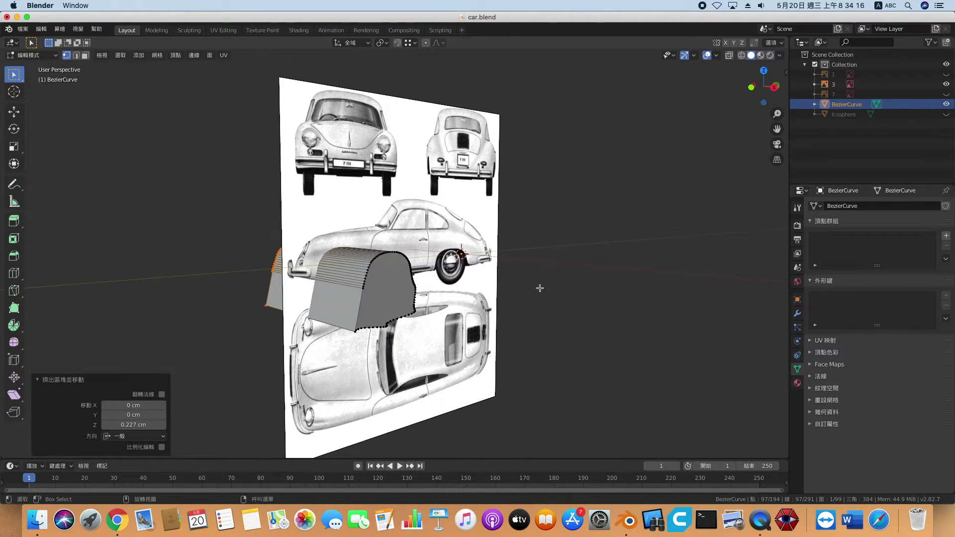
{"action": "left_click", "coordinate": [946, 114]}
{"action": "middle_click_drag", "start_coordinate": [527, 319], "coordinate": [496, 325]}
{"action": "key", "text": "Tab"}
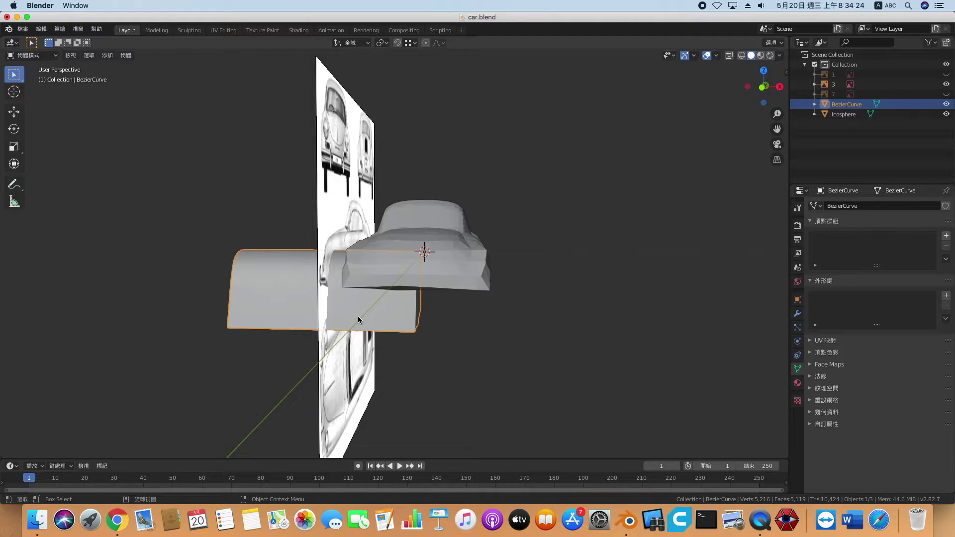
{"action": "key", "text": "g"}
{"action": "key", "text": "x"}
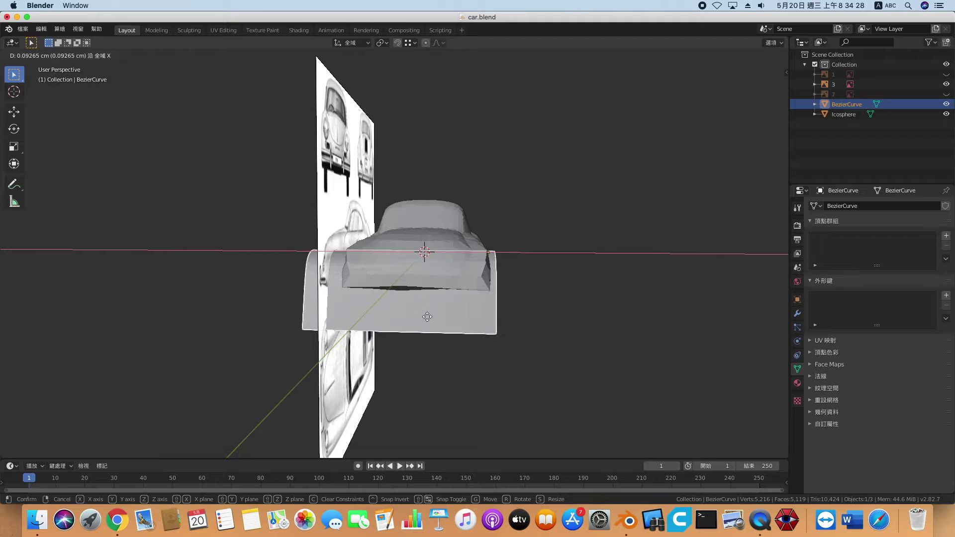
{"action": "left_click", "coordinate": [431, 319]}
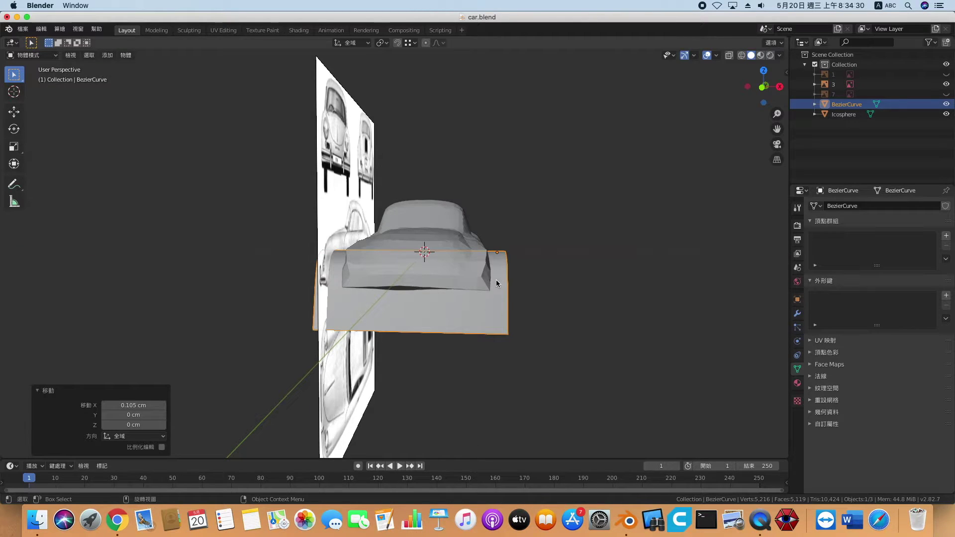
- Add a Boolean modifier to the car body, set to Difference with the wheel-arch solid (BezierCurve) as its object
{"action": "middle_click_drag", "start_coordinate": [433, 312], "coordinate": [346, 312]}
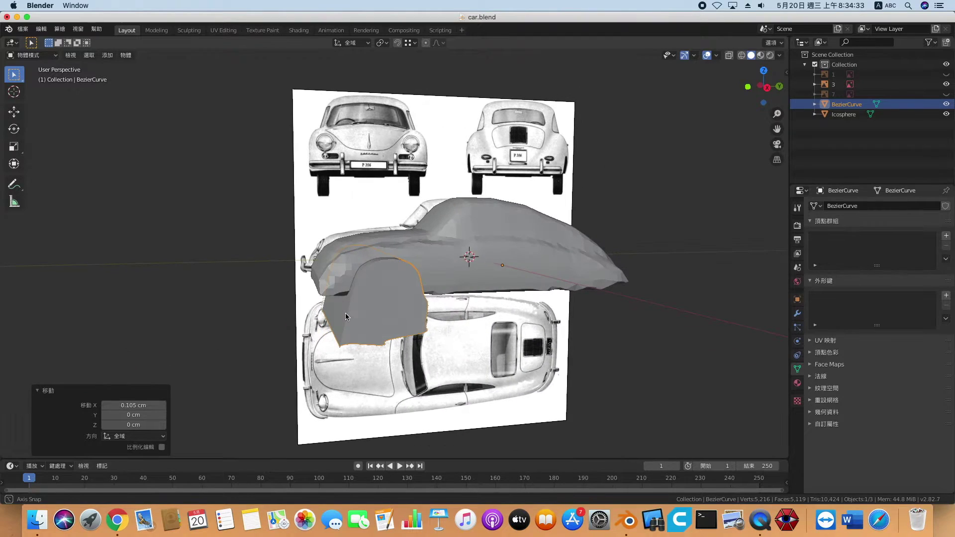
{"action": "left_click", "coordinate": [492, 273]}
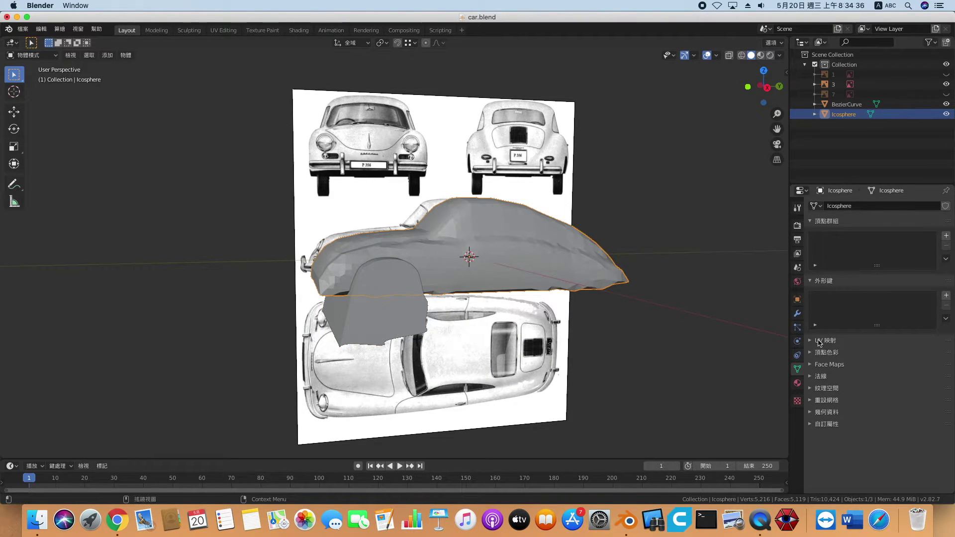
{"action": "left_click", "coordinate": [797, 313]}
{"action": "left_click", "coordinate": [854, 205]}
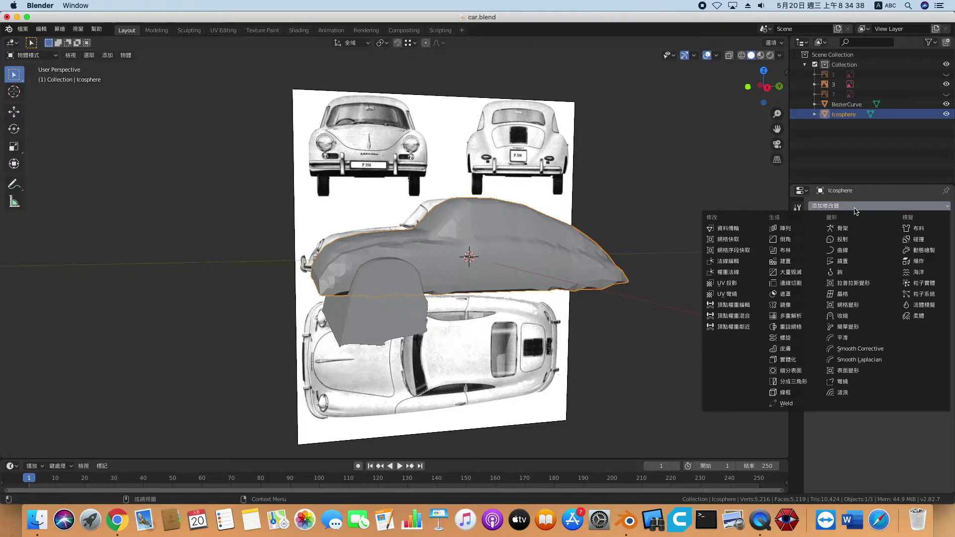
{"action": "left_click", "coordinate": [785, 250]}
{"action": "left_click", "coordinate": [862, 263]}
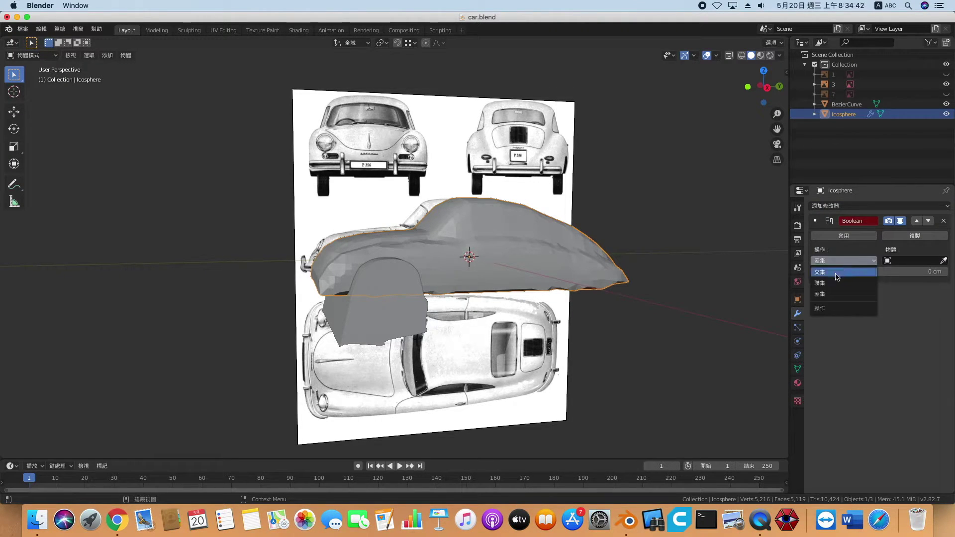
{"action": "left_click", "coordinate": [828, 295]}
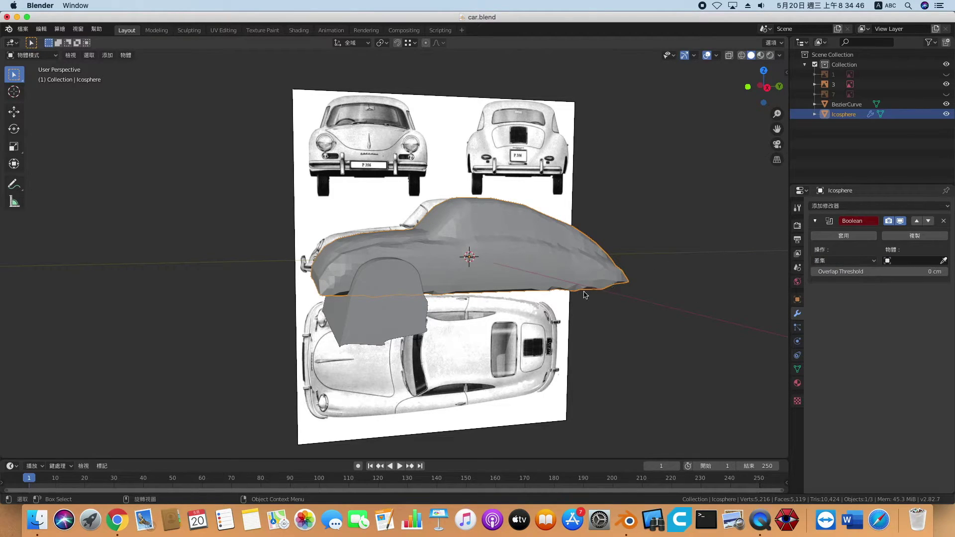
{"action": "left_click", "coordinate": [940, 262]}
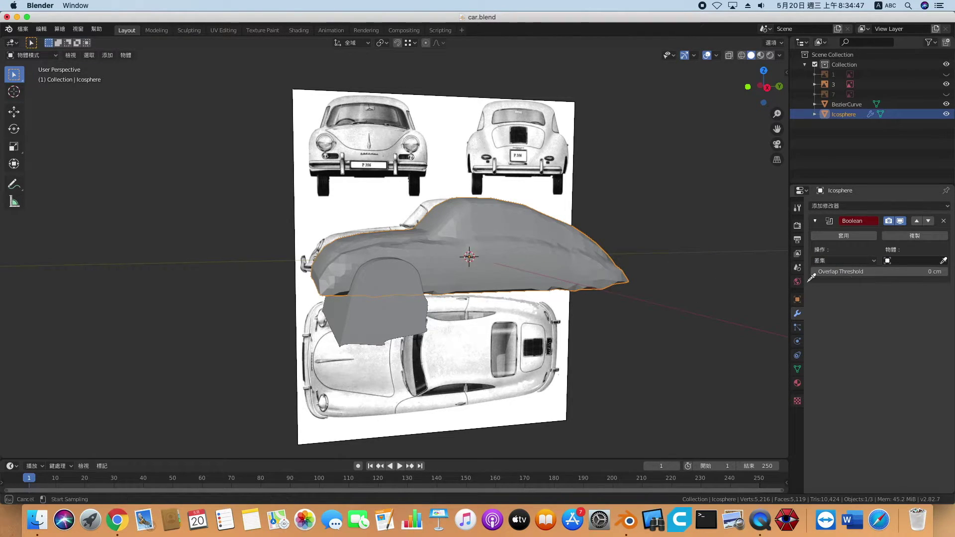
{"action": "left_click", "coordinate": [360, 329]}
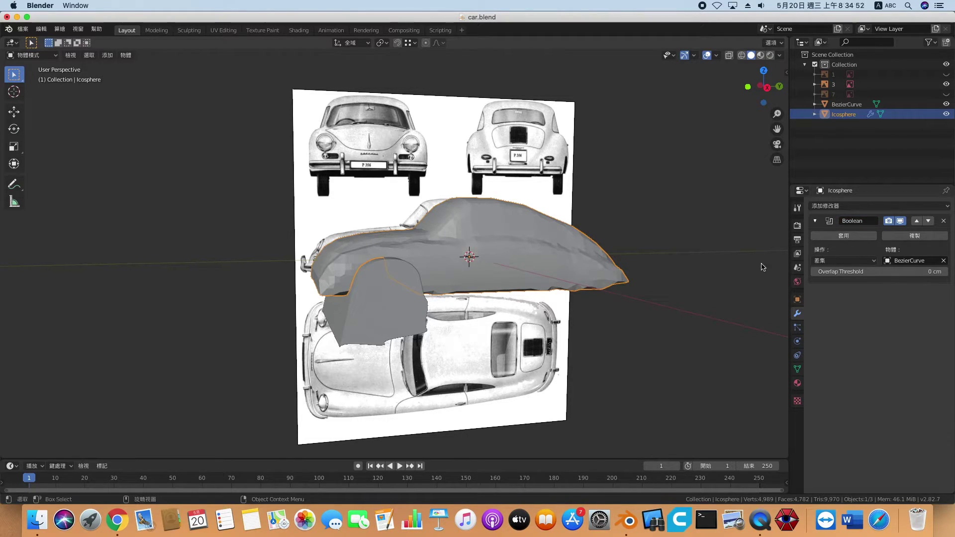
- Apply the Boolean modifier, delete the wheel-arch cutter and switch to the right orthographic view
{"action": "left_click", "coordinate": [843, 235]}
{"action": "left_click", "coordinate": [365, 322]}
{"action": "key", "text": "x"}
{"action": "left_click", "coordinate": [365, 321]}
{"action": "middle_click_drag", "start_coordinate": [366, 322], "coordinate": [342, 294]}
{"action": "key", "text": "KP_3"}
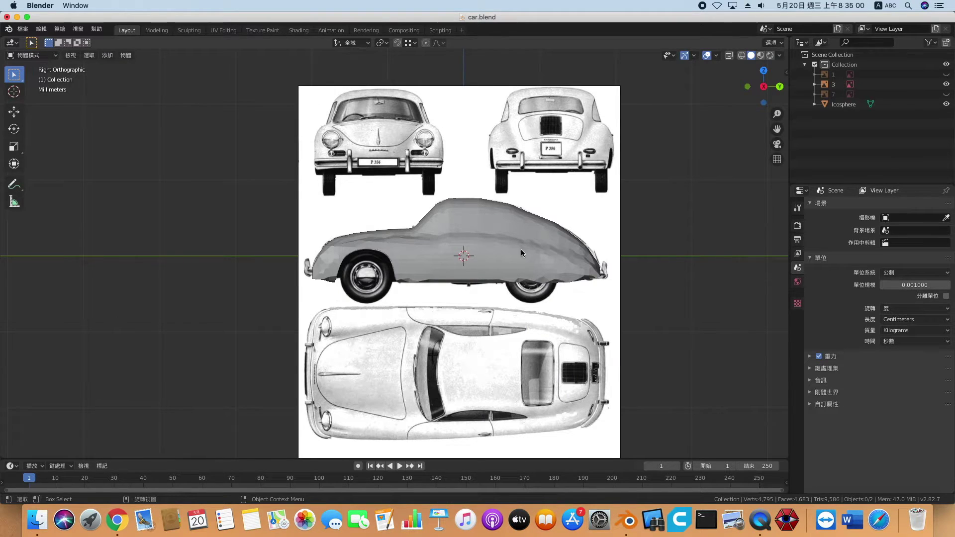
- Hide the car body and add a Bézier curve in the right orthographic view
{"action": "left_click", "coordinate": [529, 258]}
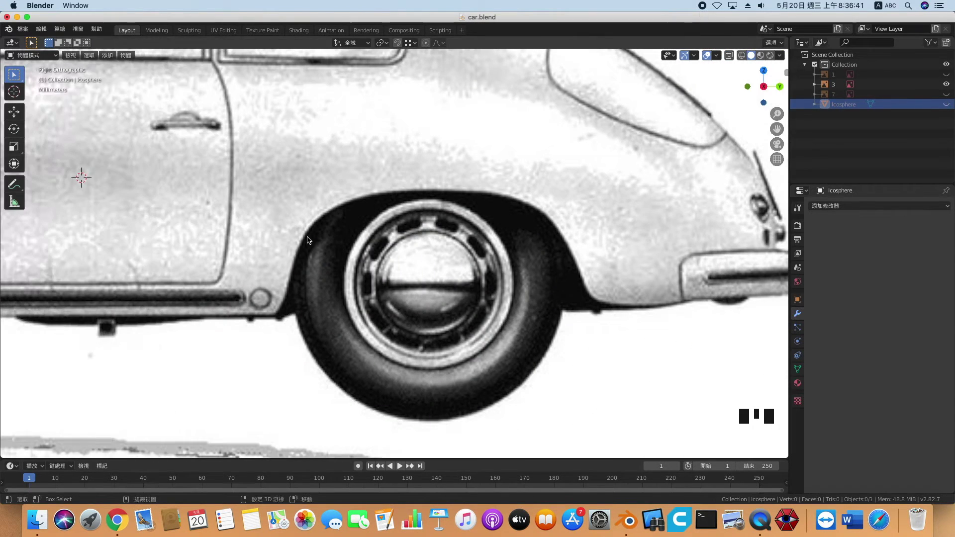
{"action": "key", "text": "shift+a"}
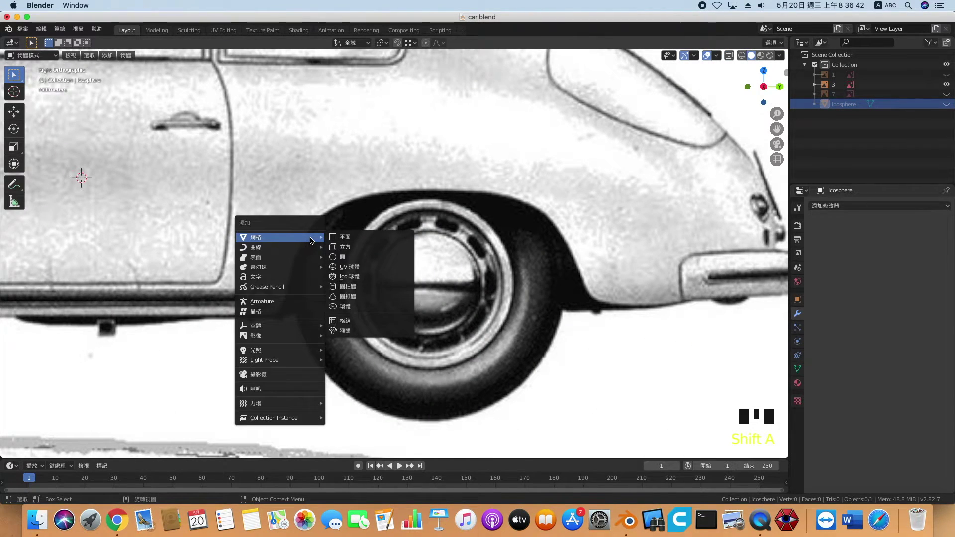
{"action": "mouse_move", "coordinate": [278, 247]}
{"action": "left_click", "coordinate": [337, 250]}
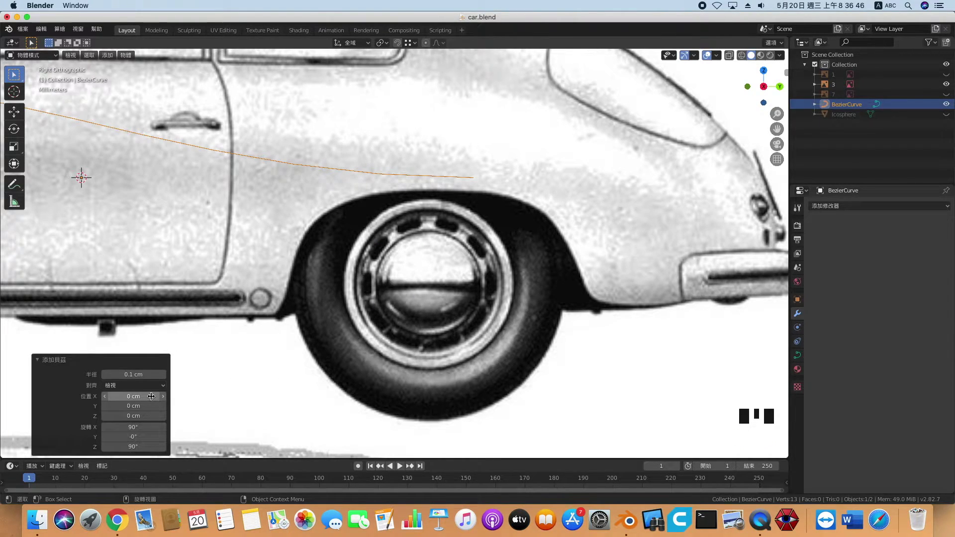
- Move the new curve about 0.073 cm along Y and -0.0271 cm along Z onto the rear wheel, and scale it to about 0.06
{"action": "key", "text": "g"}
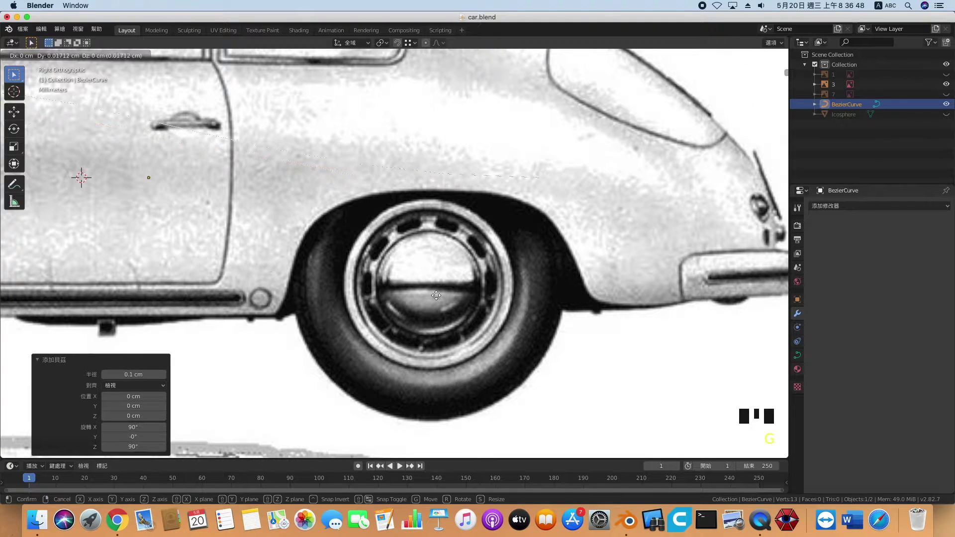
{"action": "left_click", "coordinate": [522, 350]}
{"action": "key", "text": "s"}
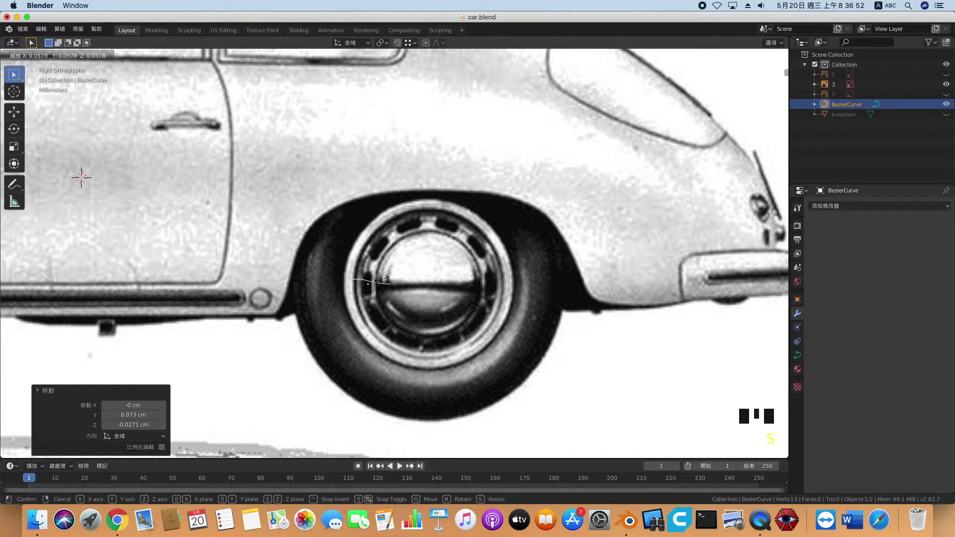
{"action": "left_click", "coordinate": [383, 283]}
- In Edit Mode, move the curve's start point about -0.0183 cm in Y and -0.00837 cm in Z to the rear arch's front lower corner
{"action": "key", "text": "Tab"}
{"action": "left_click", "coordinate": [343, 288]}
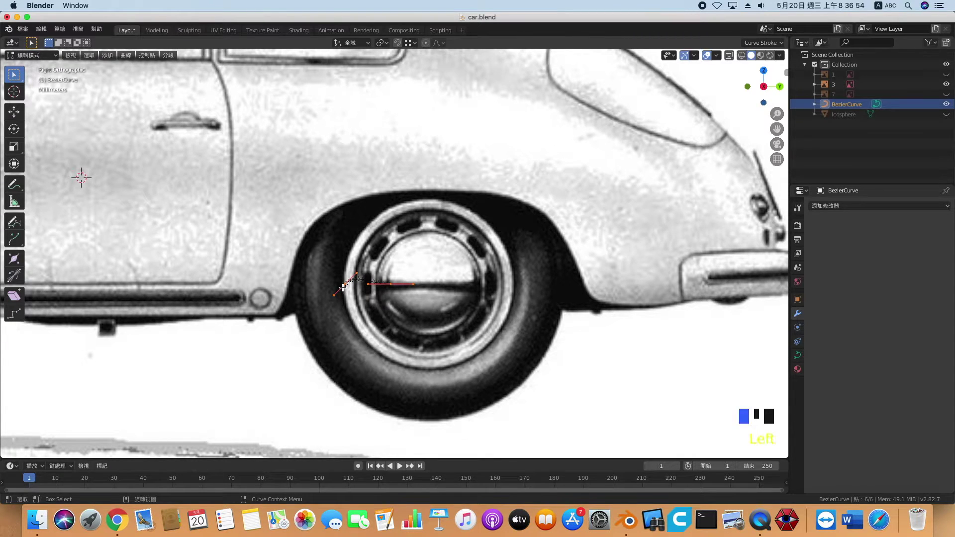
{"action": "key", "text": "g"}
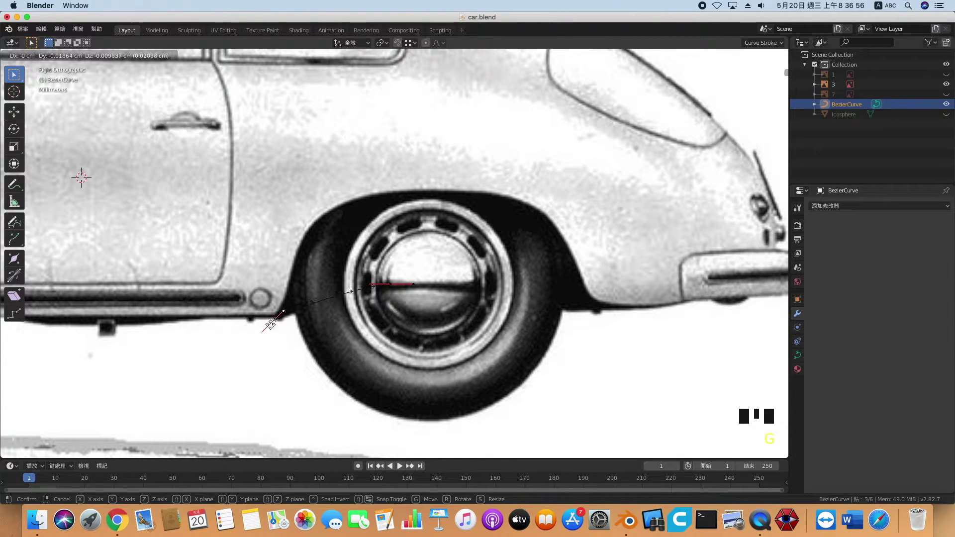
{"action": "left_click", "coordinate": [274, 320]}
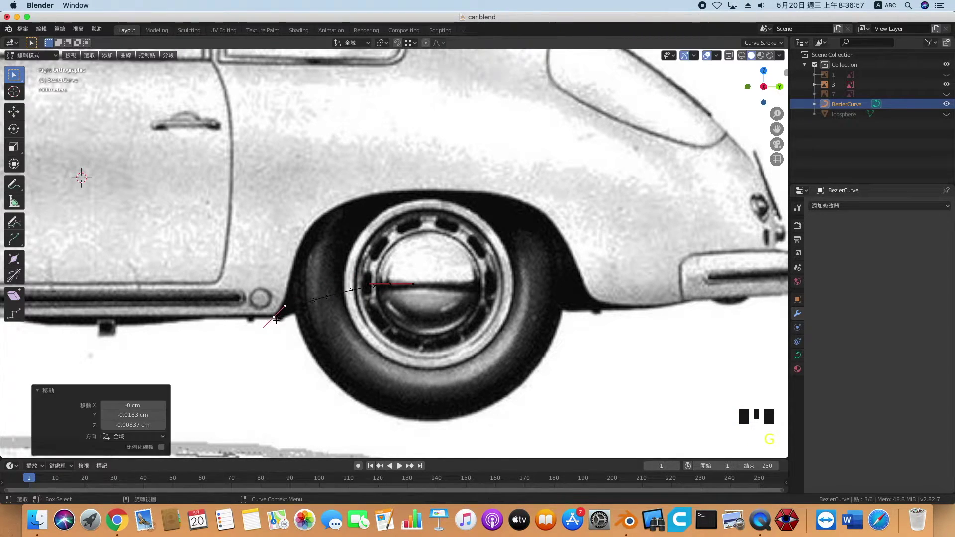
- Move the curve's other point onto the arch's front edge, about -0.0264 cm along Y, and rotate it about -72.5° to follow the edge
{"action": "left_click", "coordinate": [392, 290]}
{"action": "key", "text": "g"}
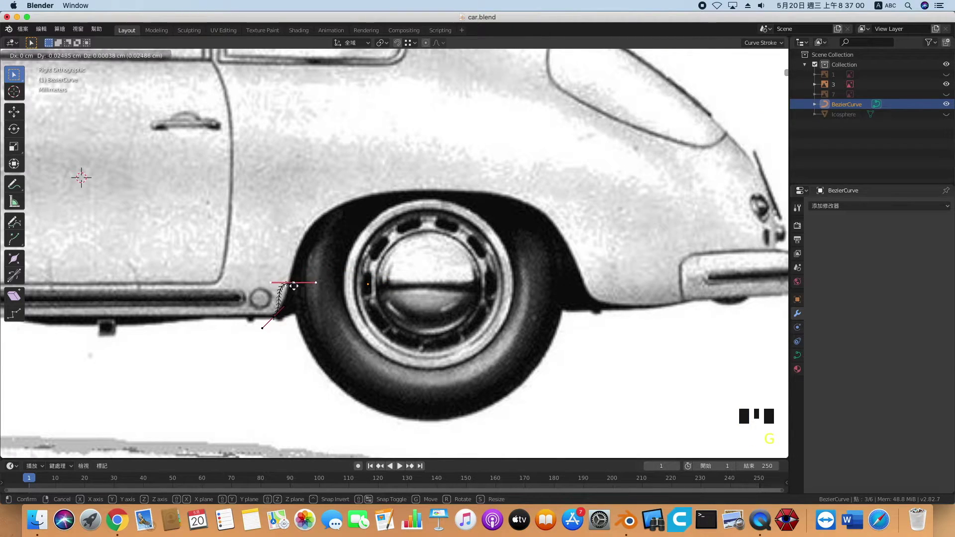
{"action": "left_click", "coordinate": [295, 288]}
{"action": "key", "text": "r"}
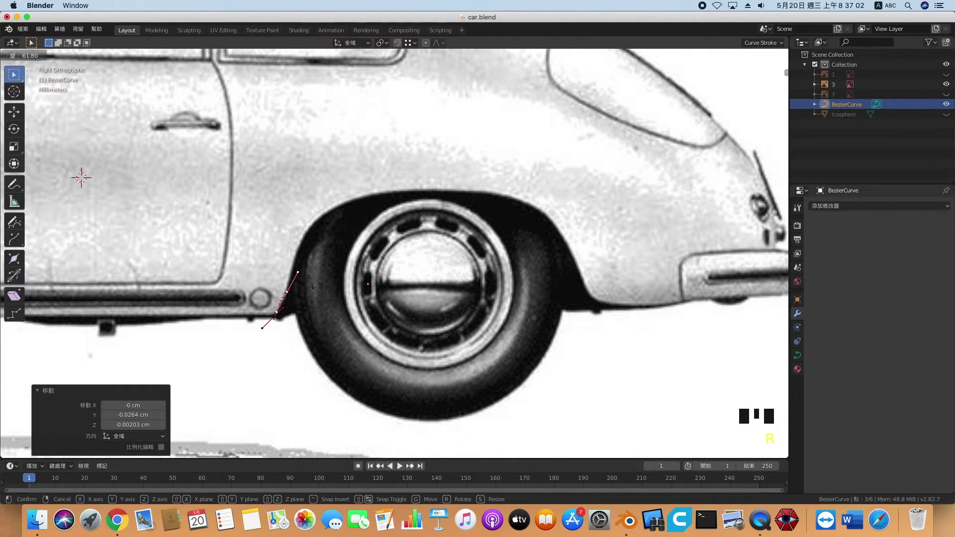
{"action": "left_click", "coordinate": [309, 282]}
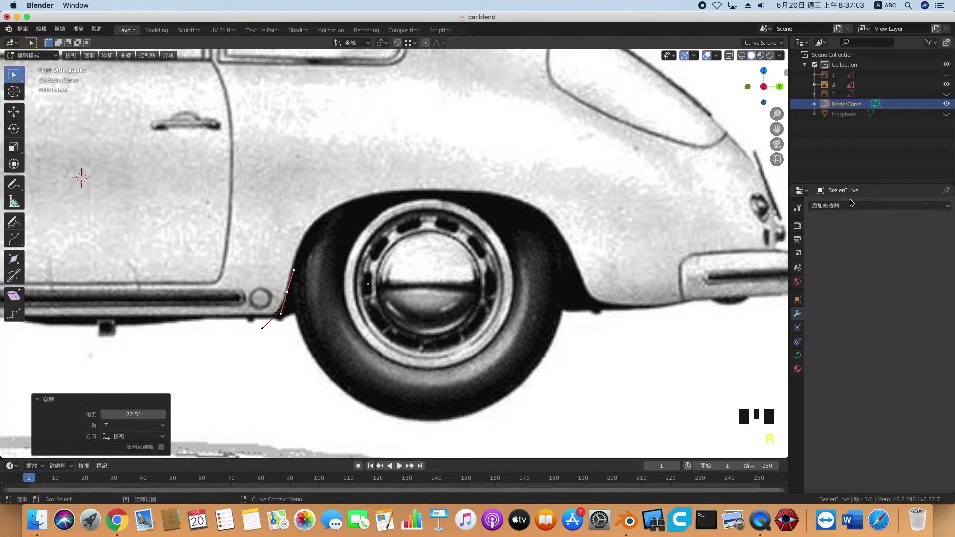
- Set the curve's shape to 2D and nudge both points to fit the lower front edge of the rear wheel arch
{"action": "left_click", "coordinate": [798, 356]}
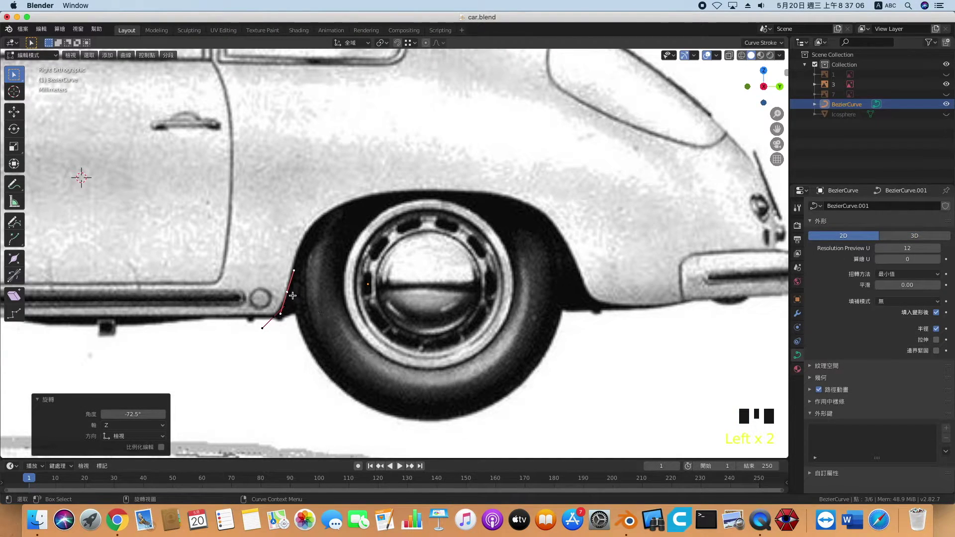
{"action": "key", "text": "g"}
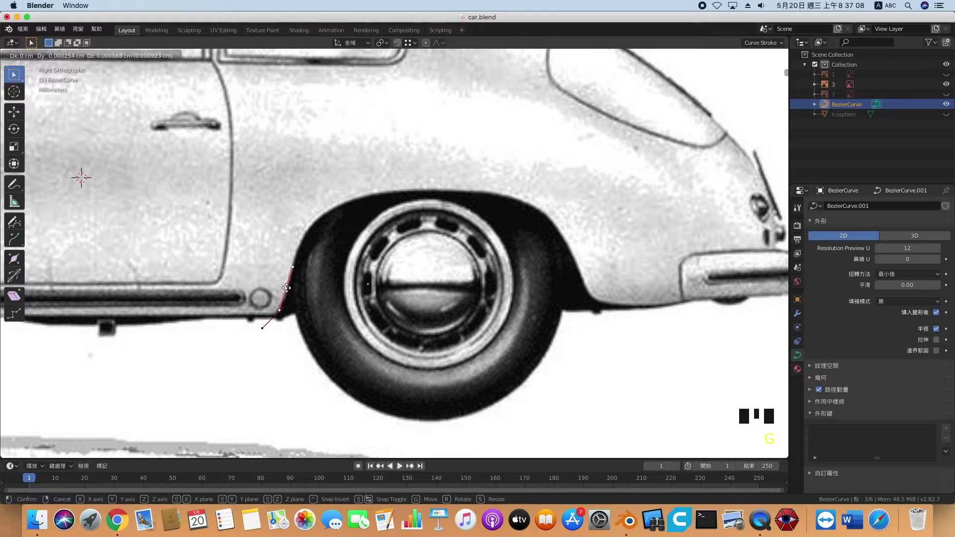
{"action": "left_click", "coordinate": [286, 297]}
{"action": "left_click", "coordinate": [271, 318]}
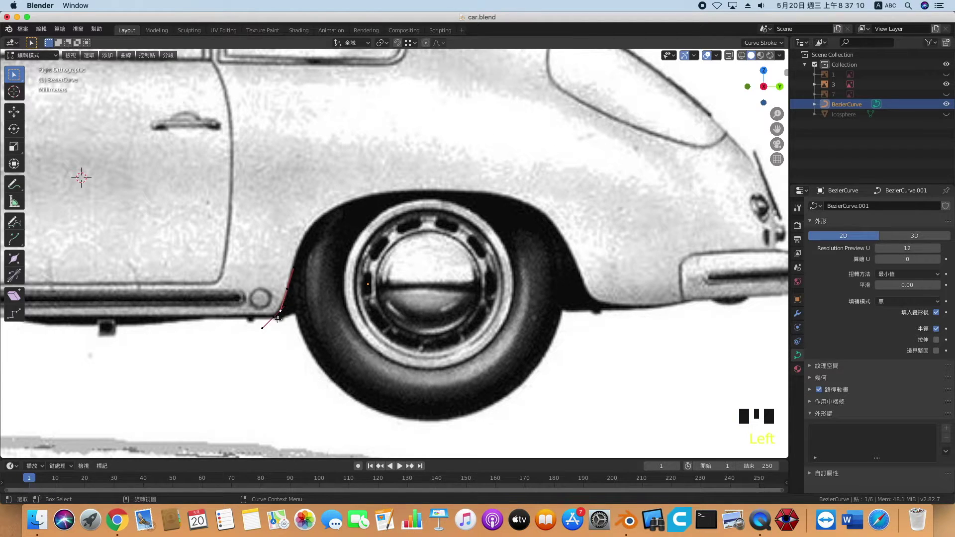
{"action": "key", "text": "g"}
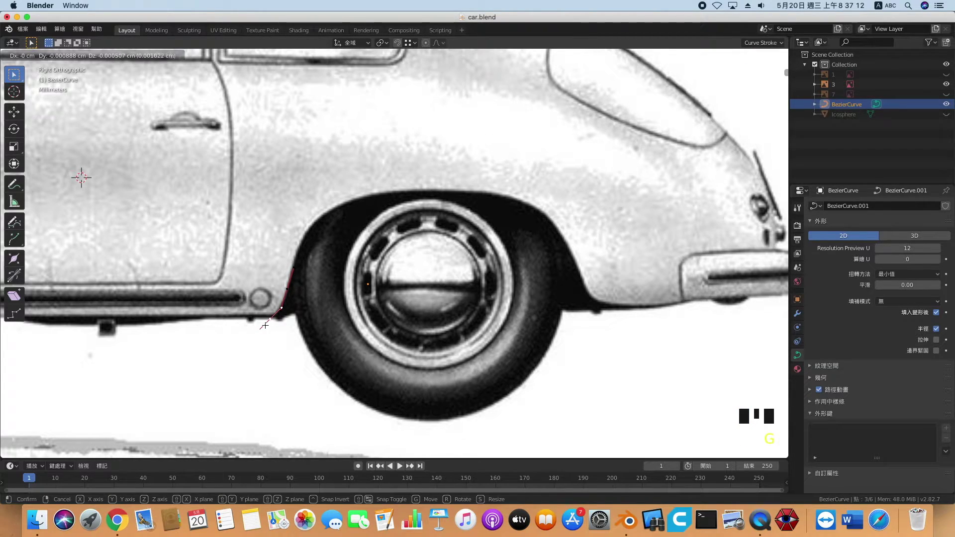
{"action": "left_click", "coordinate": [269, 322]}
- Extrude the curve's upper point about 0.0113 cm up the arch's front edge, then rotate and nudge the new point to fit
{"action": "left_click", "coordinate": [284, 289]}
{"action": "key", "text": "e"}
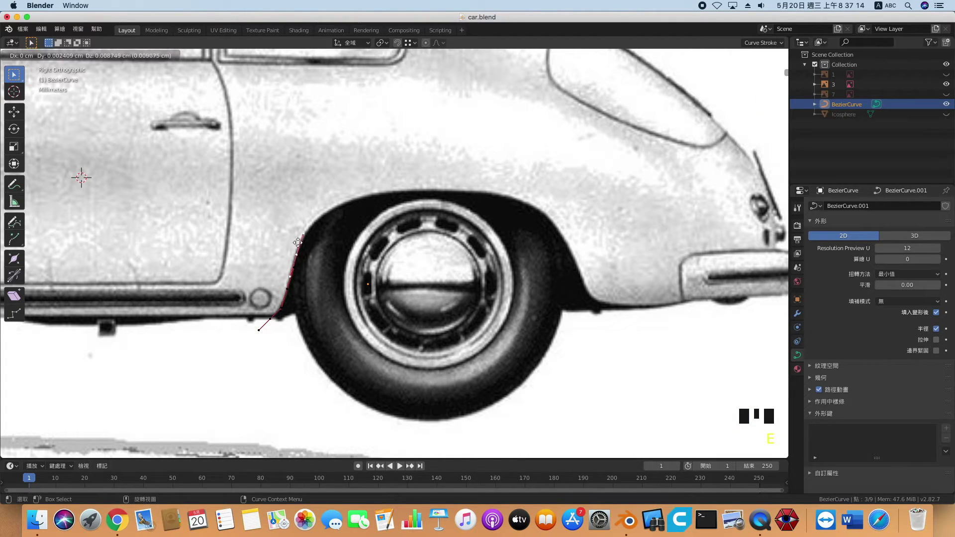
{"action": "left_click", "coordinate": [312, 225]}
{"action": "key", "text": "r"}
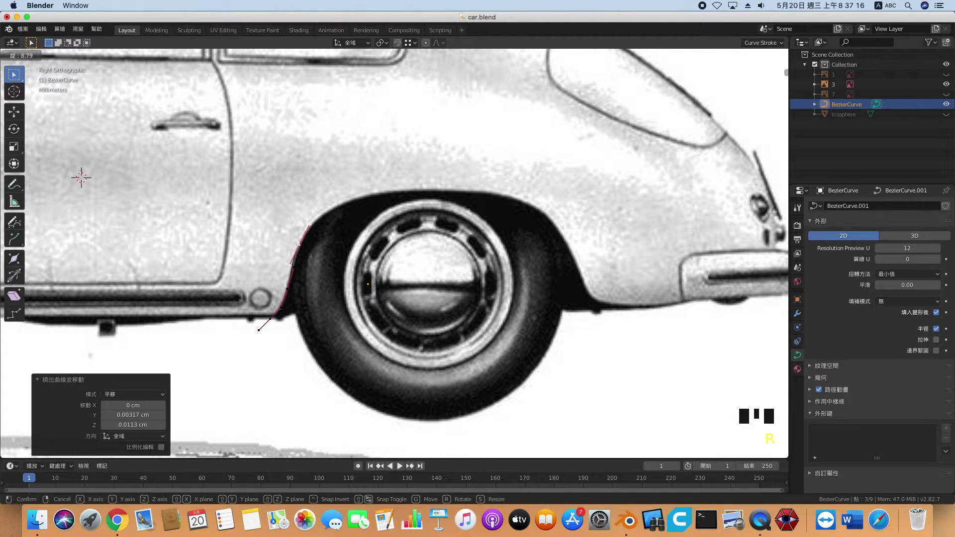
{"action": "left_click", "coordinate": [348, 213]}
{"action": "key", "text": "g"}
{"action": "left_click", "coordinate": [347, 213]}
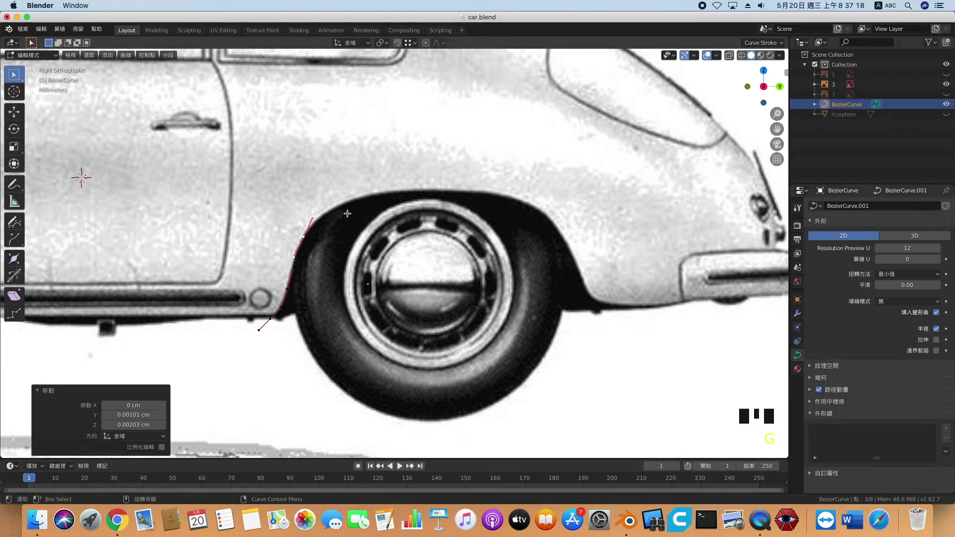
- Extrude two more points along the arch's upper front curve, rotating them about 37.6° and 22.1° to match the outline
{"action": "key", "text": "e"}
{"action": "left_click", "coordinate": [385, 180]}
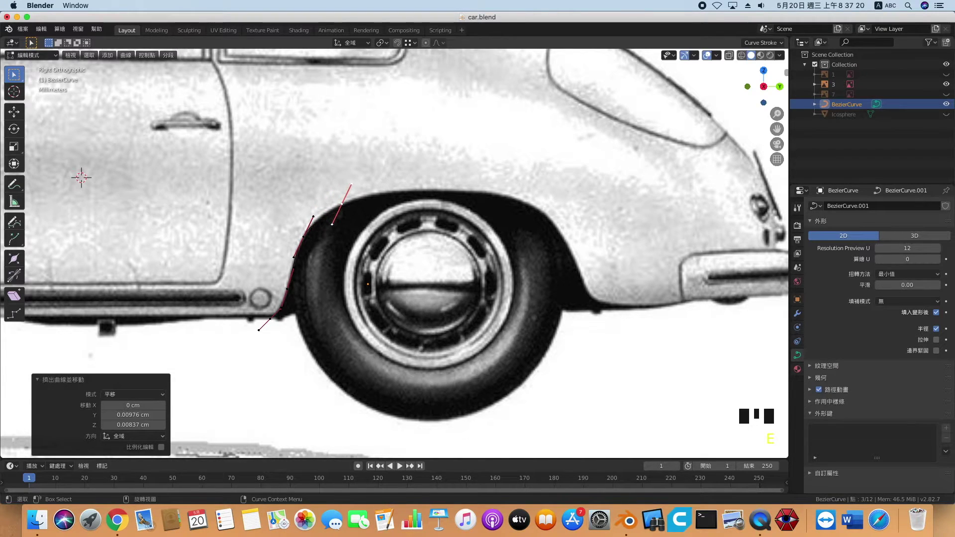
{"action": "key", "text": "r"}
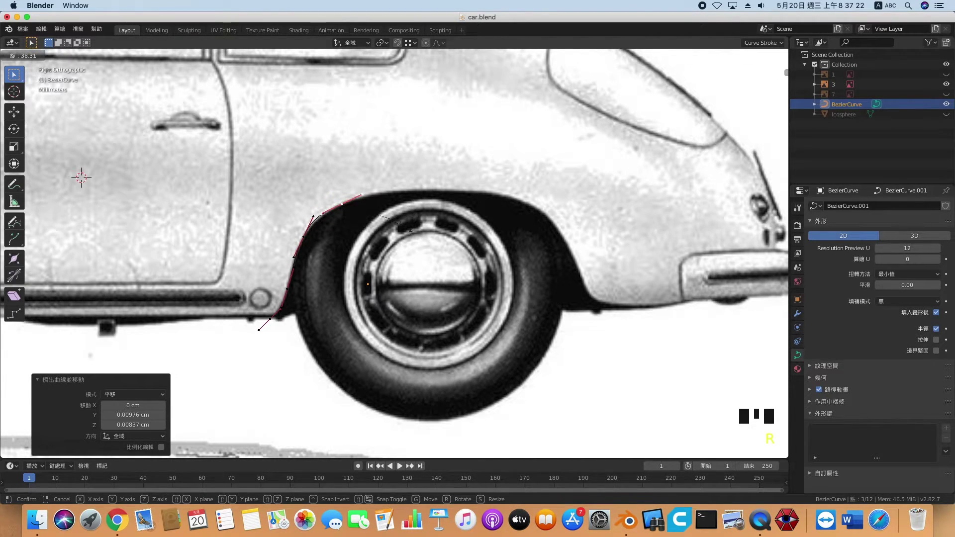
{"action": "left_click", "coordinate": [412, 226]}
{"action": "key", "text": "e"}
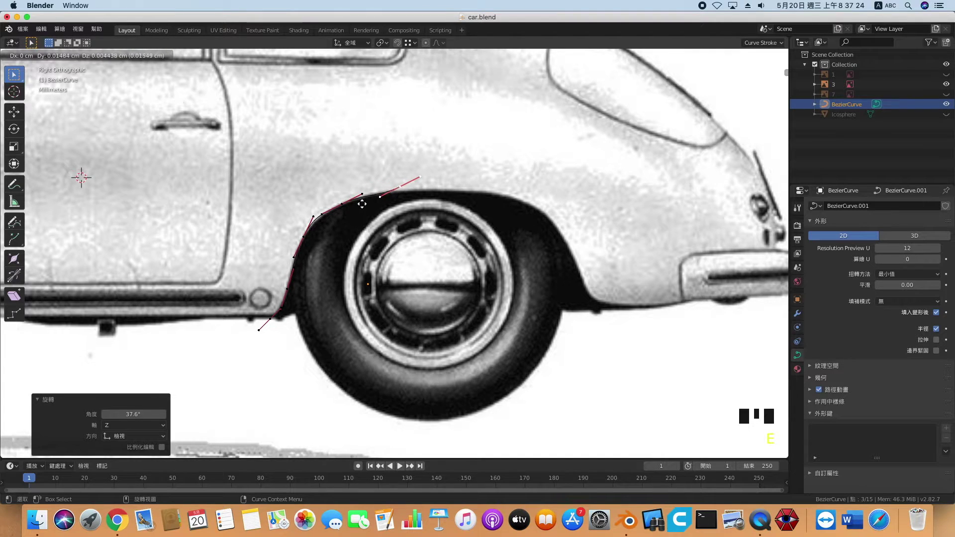
{"action": "left_click", "coordinate": [363, 208]}
{"action": "key", "text": "r"}
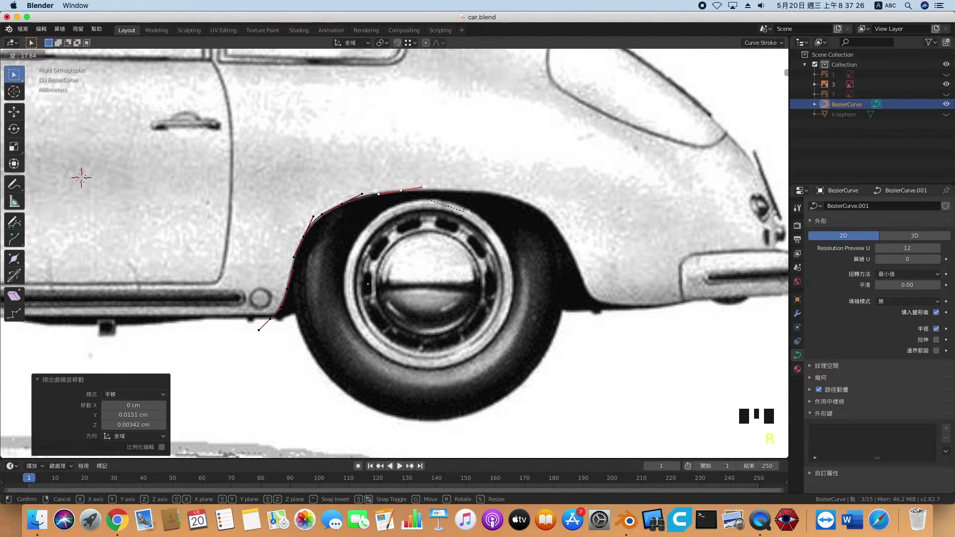
{"action": "left_click", "coordinate": [429, 218]}
- Extrude two points across the top of the arch toward the car's rear, rotating them about 7.89° and 20.6°
{"action": "key", "text": "e"}
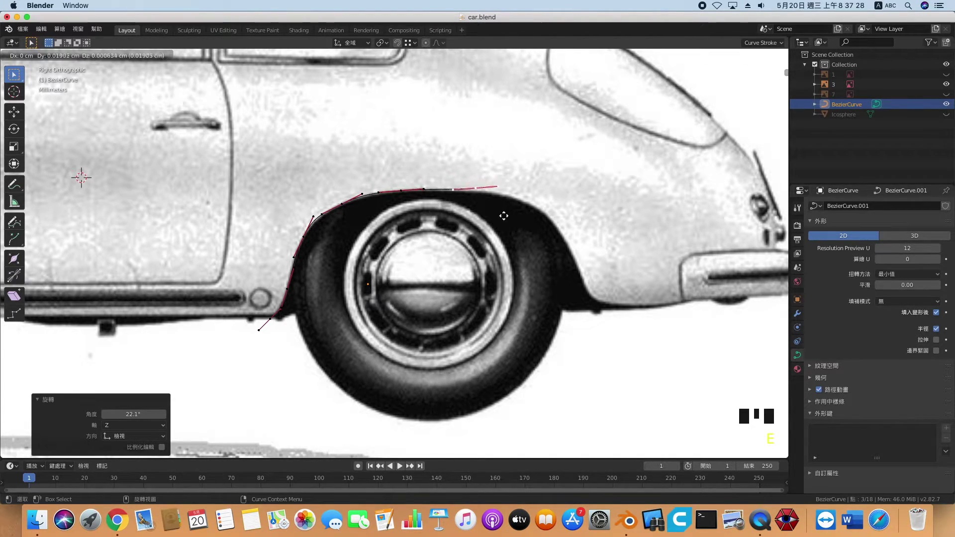
{"action": "left_click", "coordinate": [502, 218]}
{"action": "key", "text": "r"}
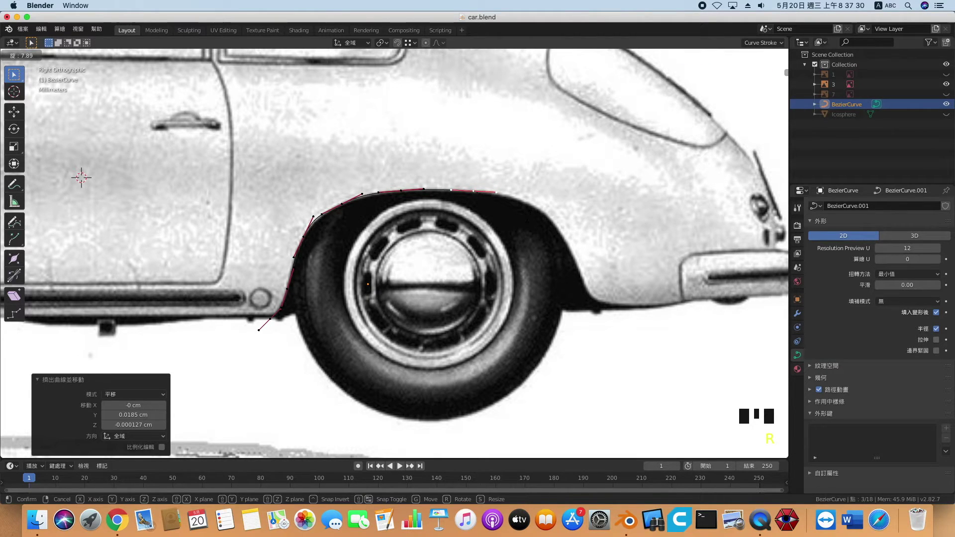
{"action": "left_click", "coordinate": [522, 216]}
{"action": "key", "text": "e"}
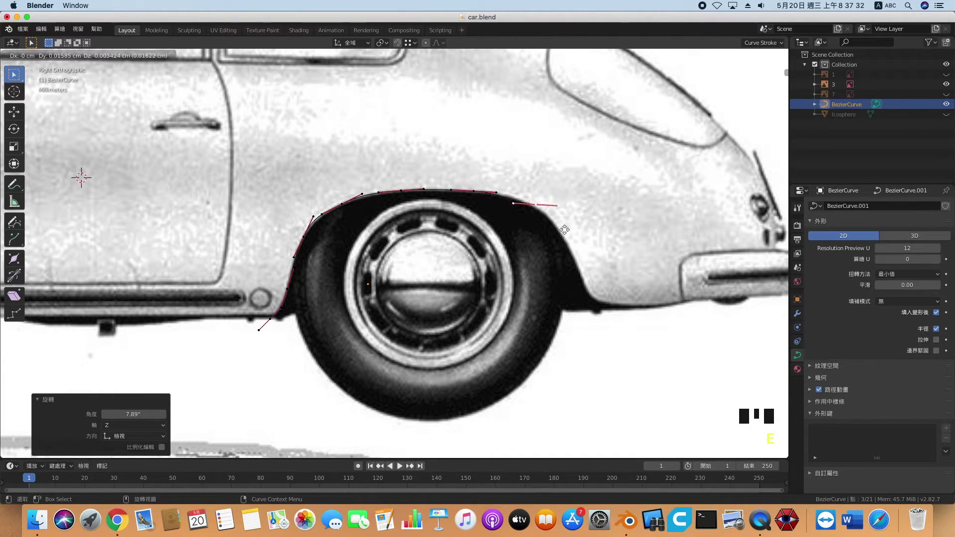
{"action": "left_click", "coordinate": [570, 229]}
{"action": "key", "text": "r"}
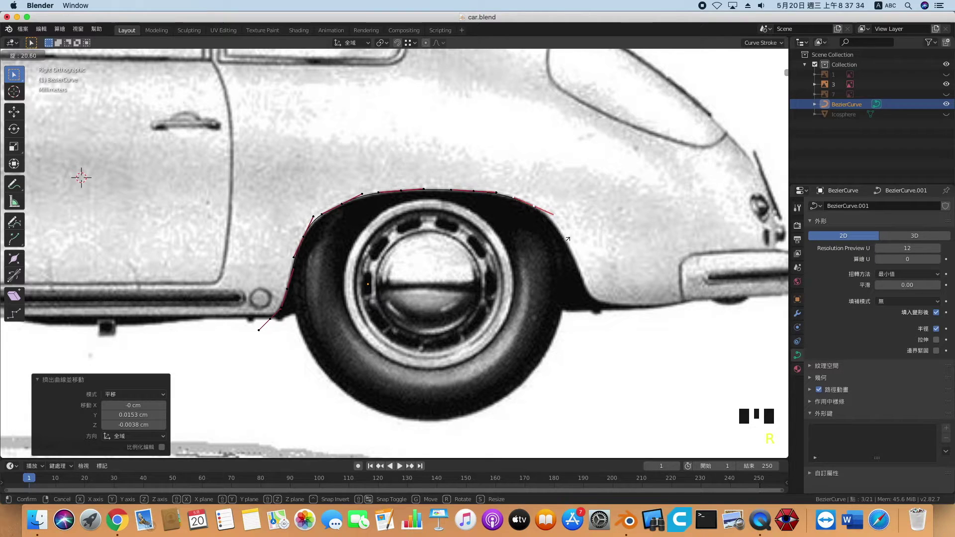
{"action": "left_click", "coordinate": [568, 239]}
- Extrude two points down the arch's rear edge, rotating them about 23.9° and 19.8°, and rotate the upper one about 10° more
{"action": "key", "text": "e"}
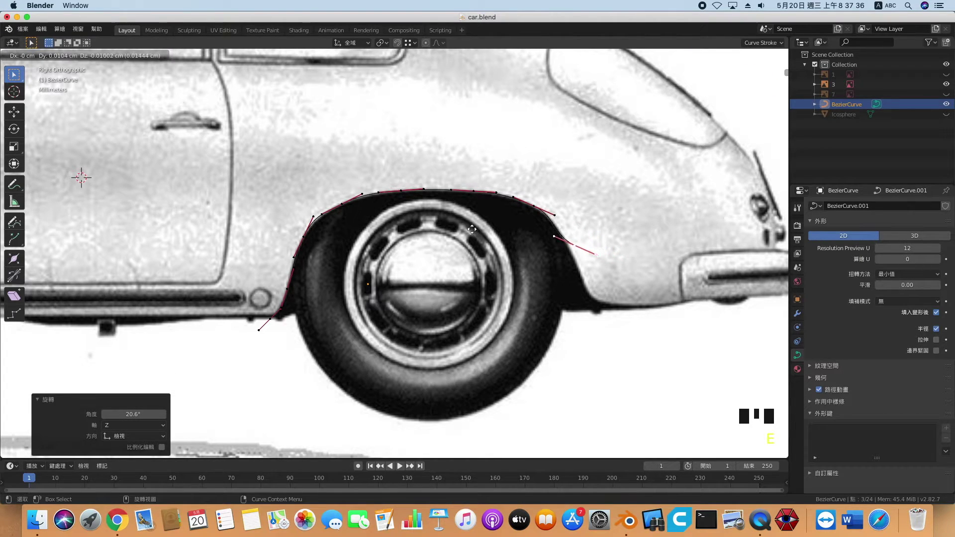
{"action": "key", "text": "r"}
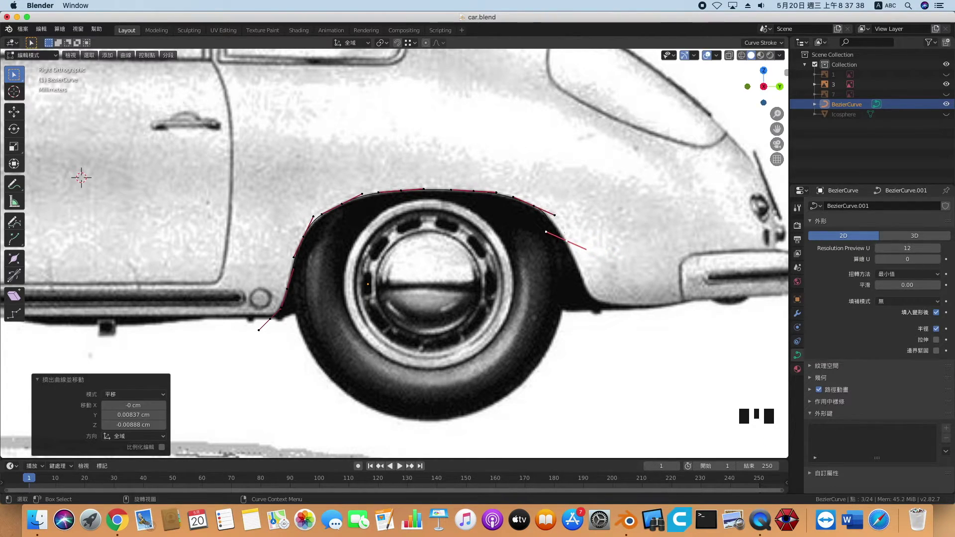
{"action": "left_click", "coordinate": [569, 225]}
{"action": "key", "text": "e"}
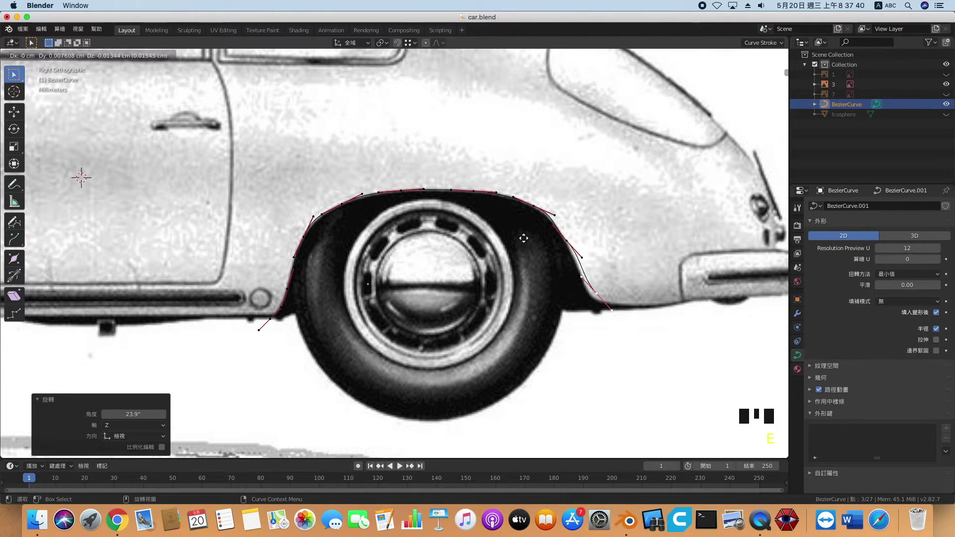
{"action": "left_click", "coordinate": [511, 228]}
{"action": "key", "text": "r"}
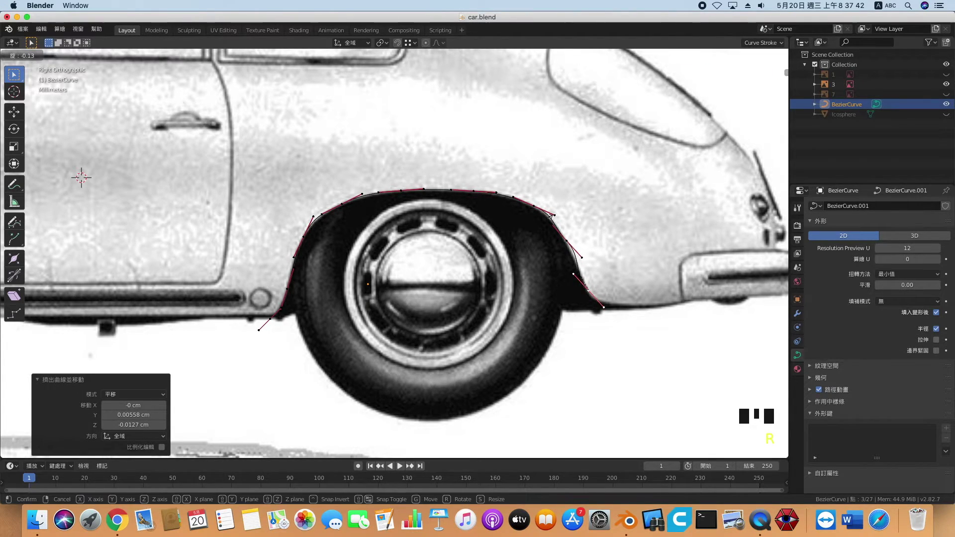
{"action": "left_click", "coordinate": [581, 239]}
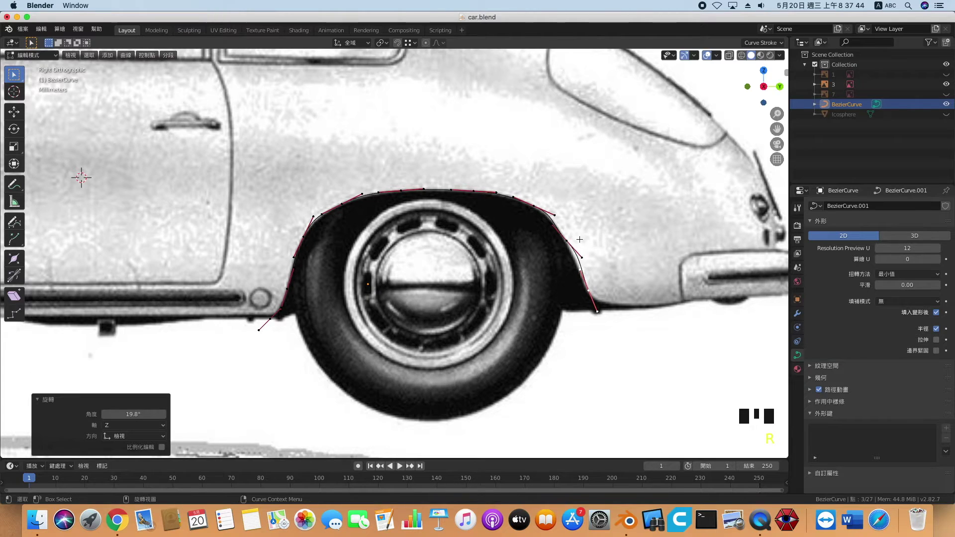
{"action": "key", "text": "r"}
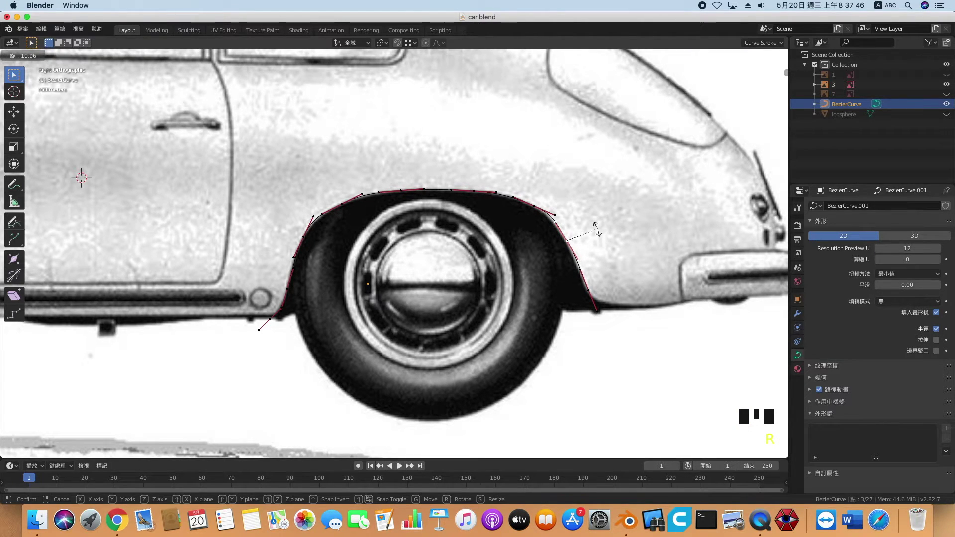
{"action": "left_click", "coordinate": [594, 230]}
- Extrude the end point about 0.007 cm behind the arch's rear lower corner and rotate it about -54.9° along the body's lower edge
{"action": "left_click", "coordinate": [595, 309]}
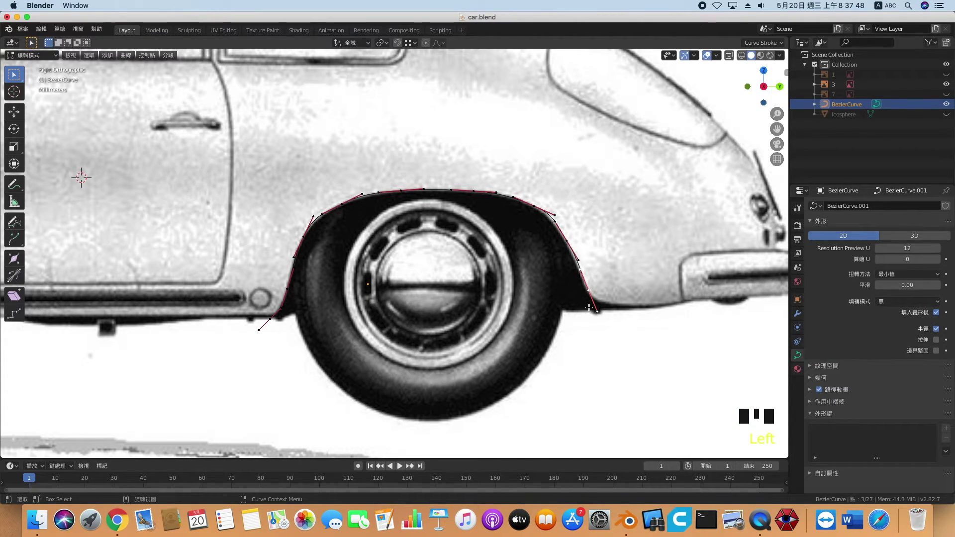
{"action": "key", "text": "e"}
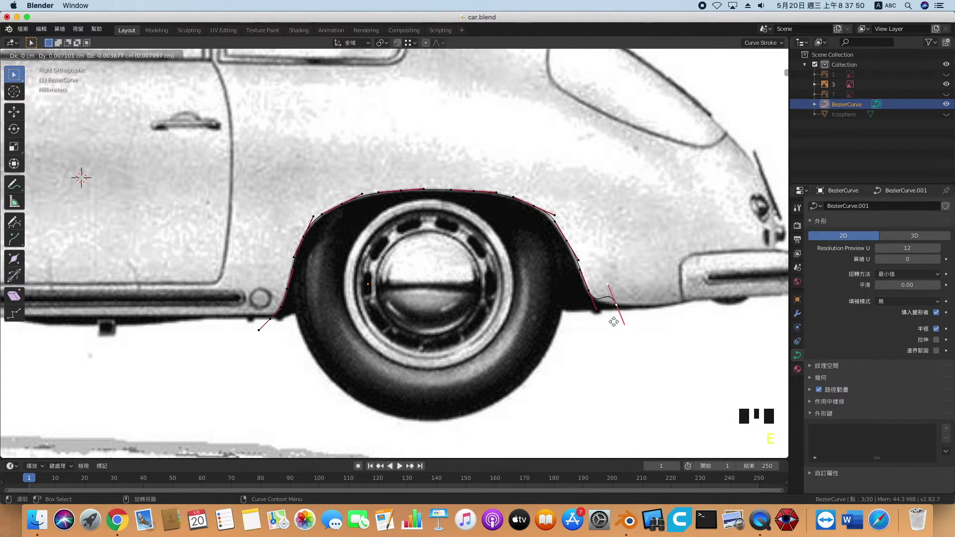
{"action": "left_click", "coordinate": [614, 324]}
{"action": "key", "text": "r"}
{"action": "left_click", "coordinate": [662, 333]}
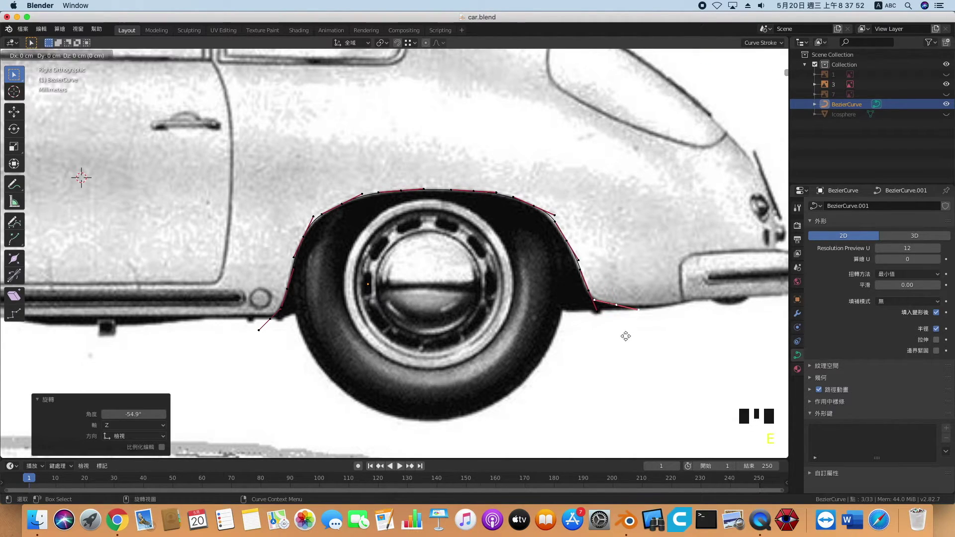
- Extrude the end point about 0.00875 cm toward the rear along the body's lower edge and rotate it about -18.9°
{"action": "key", "text": "e"}
{"action": "left_click", "coordinate": [651, 338]}
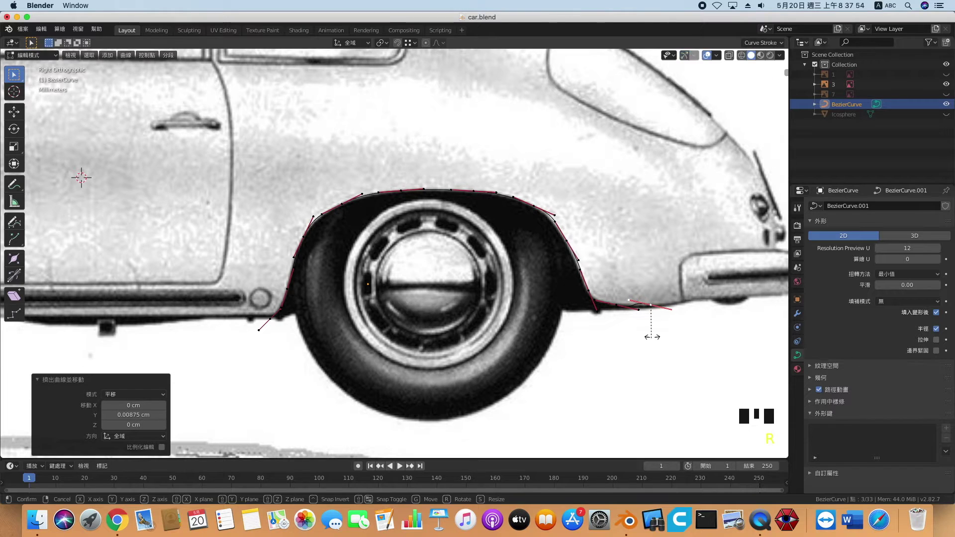
{"action": "key", "text": "r"}
{"action": "left_click", "coordinate": [661, 333]}
- Extrude three points below the body, the last two about 0.0283 and 0.0119 cm toward the car's front, and rotate the middle one
{"action": "key", "text": "e"}
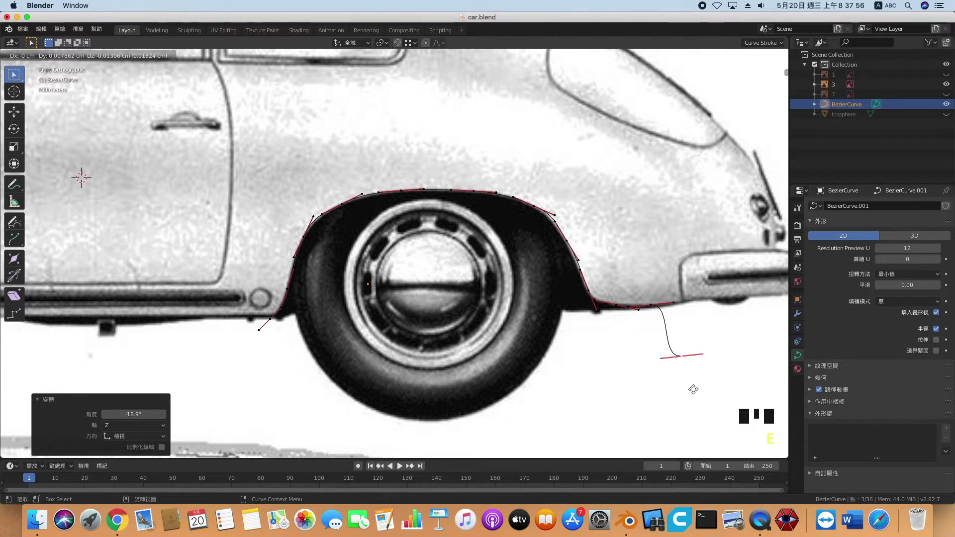
{"action": "left_click", "coordinate": [689, 383]}
{"action": "key", "text": "e"}
{"action": "left_click", "coordinate": [582, 54]}
{"action": "key", "text": "e"}
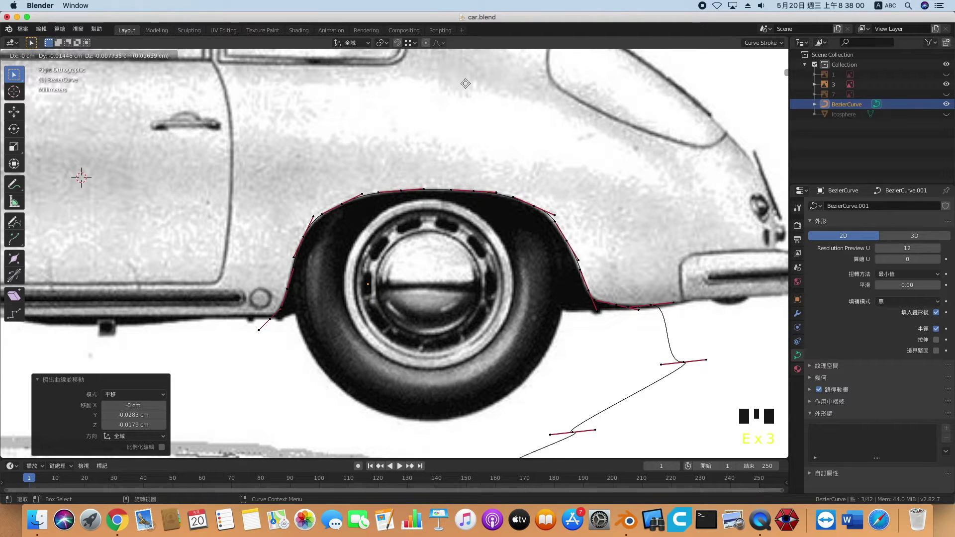
{"action": "left_click", "coordinate": [469, 88]}
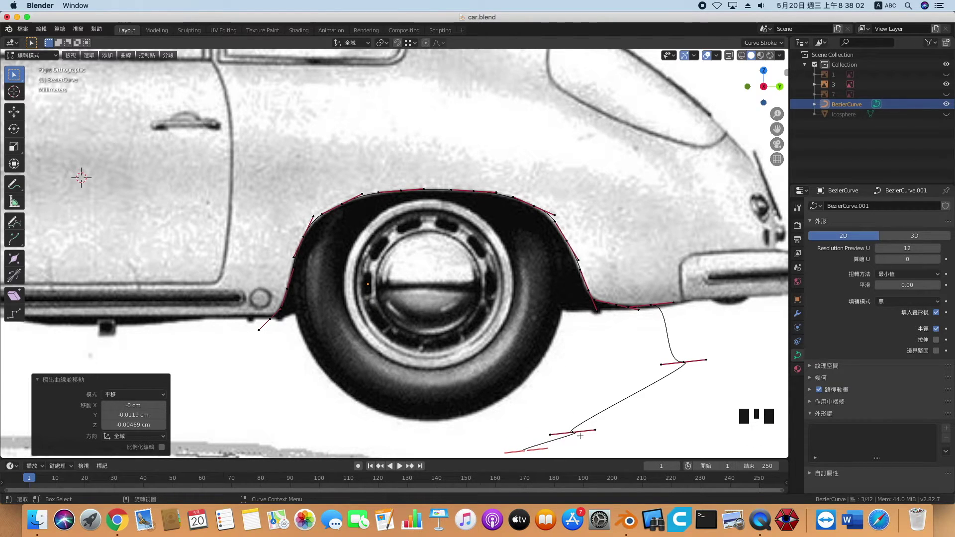
{"action": "key", "text": "r"}
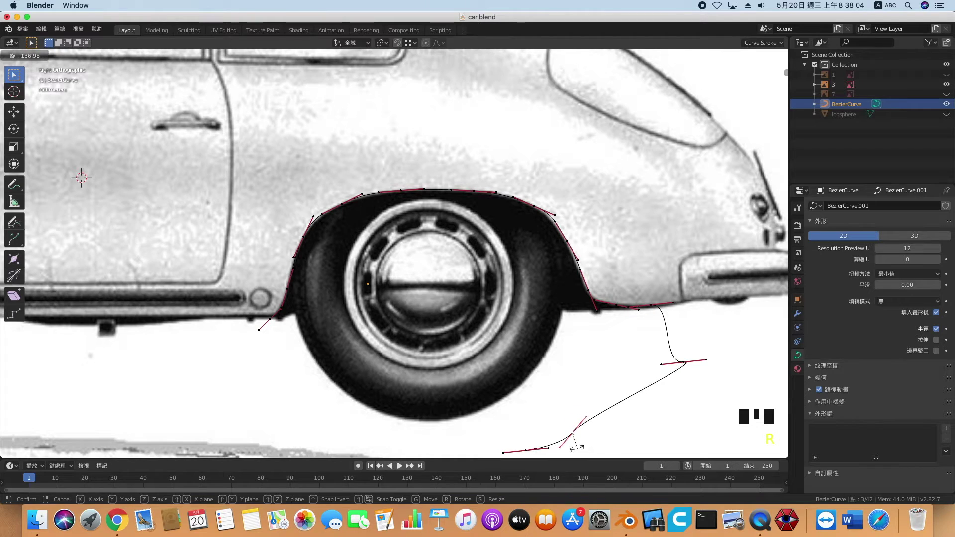
{"action": "left_click", "coordinate": [658, 396]}
- Rotate the rearmost point below the body about 84°
{"action": "left_click", "coordinate": [684, 364]}
{"action": "key", "text": "r"}
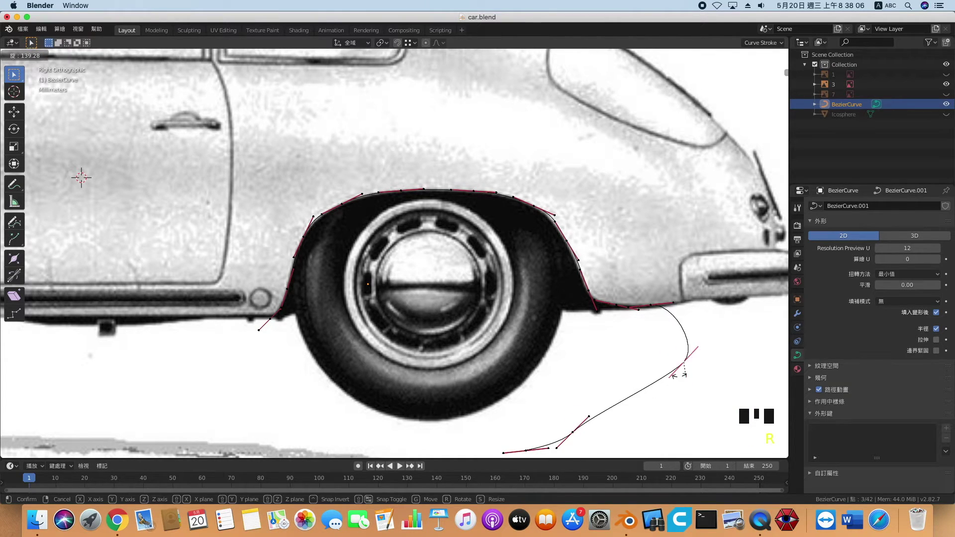
{"action": "left_click", "coordinate": [717, 378]}
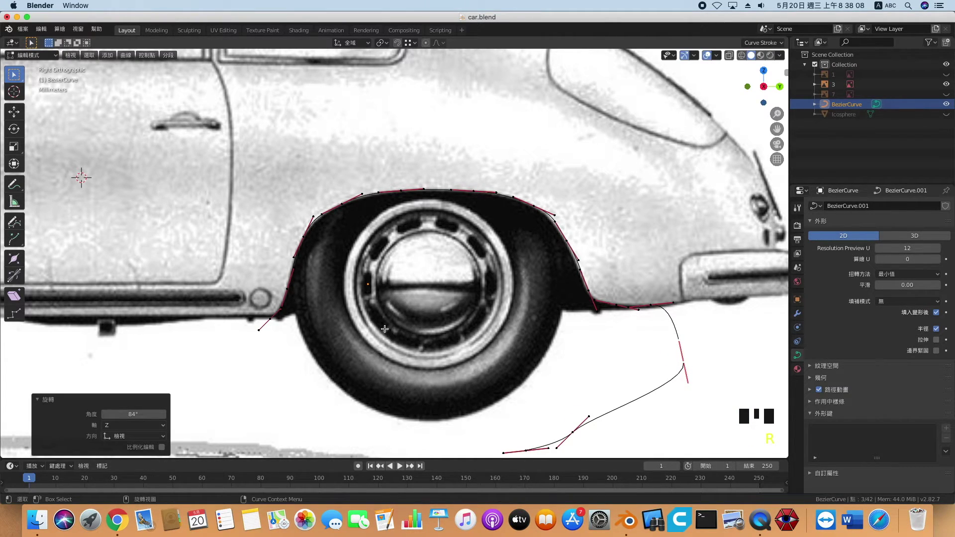
- Try to convert the traced arch curve into a Grease Pencil object and open it for editing
{"action": "key", "text": "Tab"}
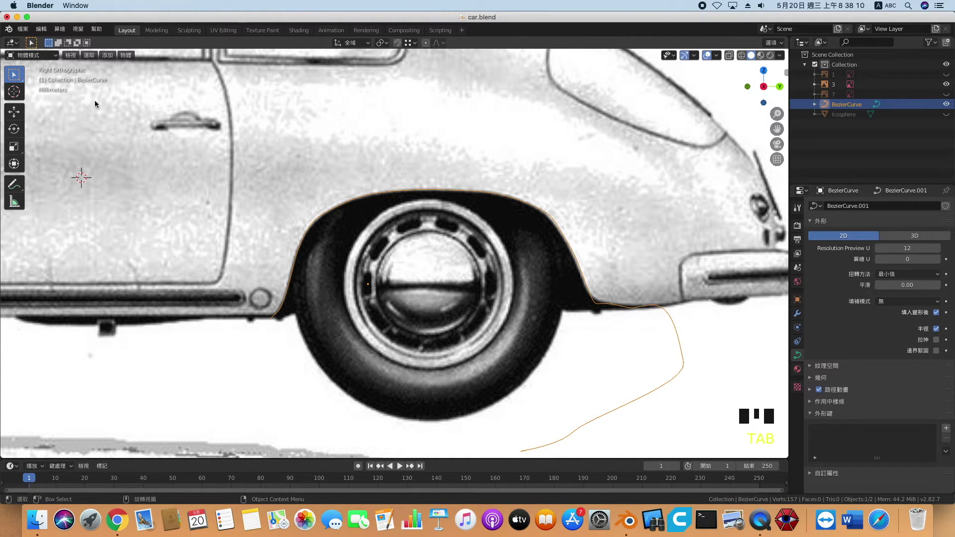
{"action": "left_click", "coordinate": [125, 55]}
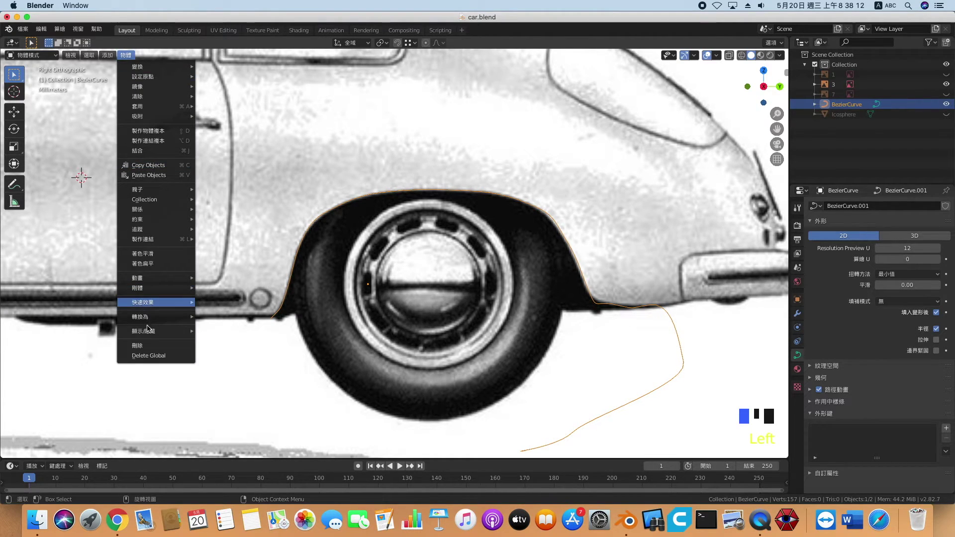
{"action": "mouse_move", "coordinate": [157, 323]}
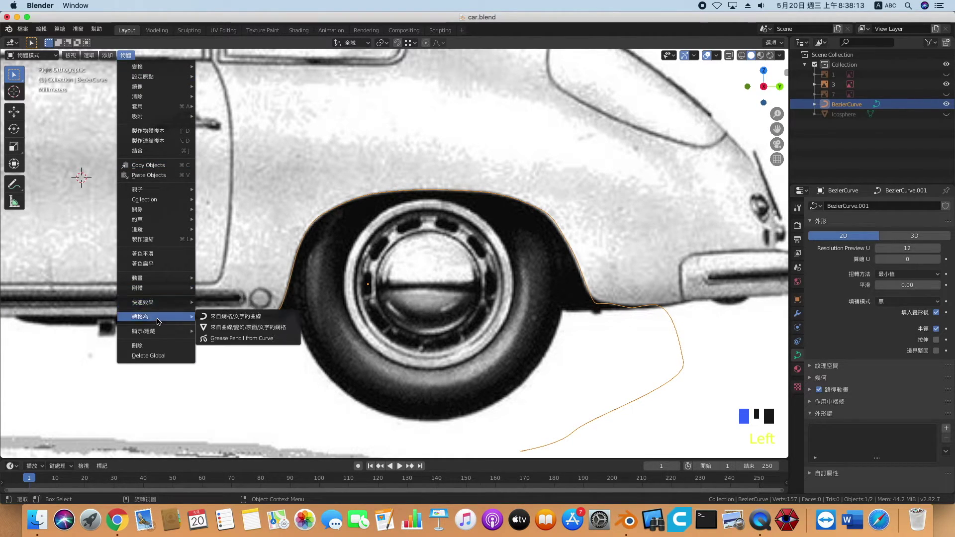
{"action": "left_click", "coordinate": [253, 347]}
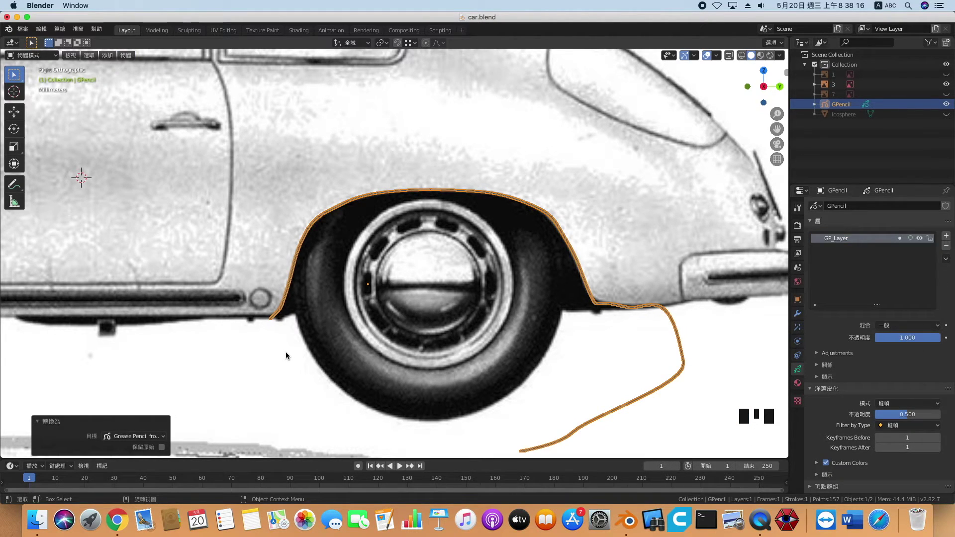
{"action": "left_click", "coordinate": [279, 311]}
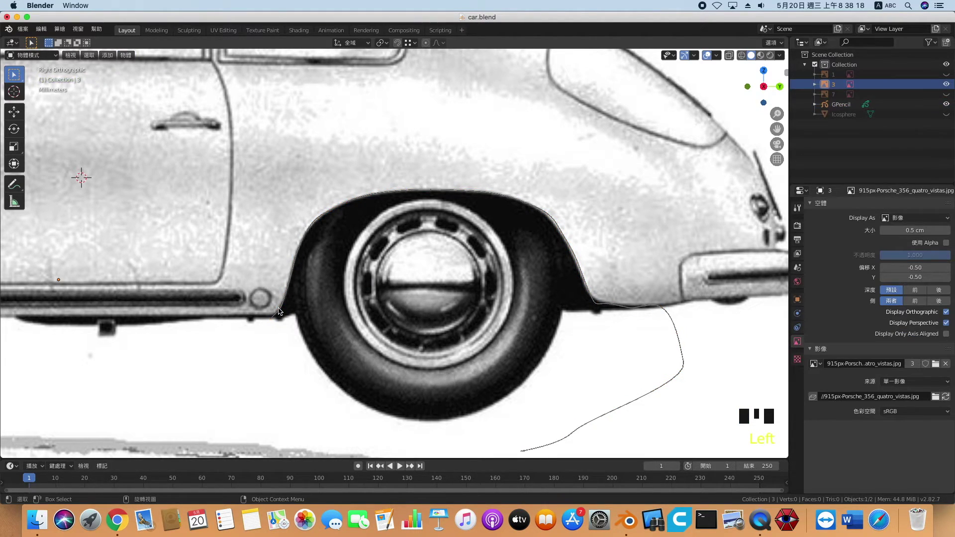
{"action": "left_click", "coordinate": [580, 429]}
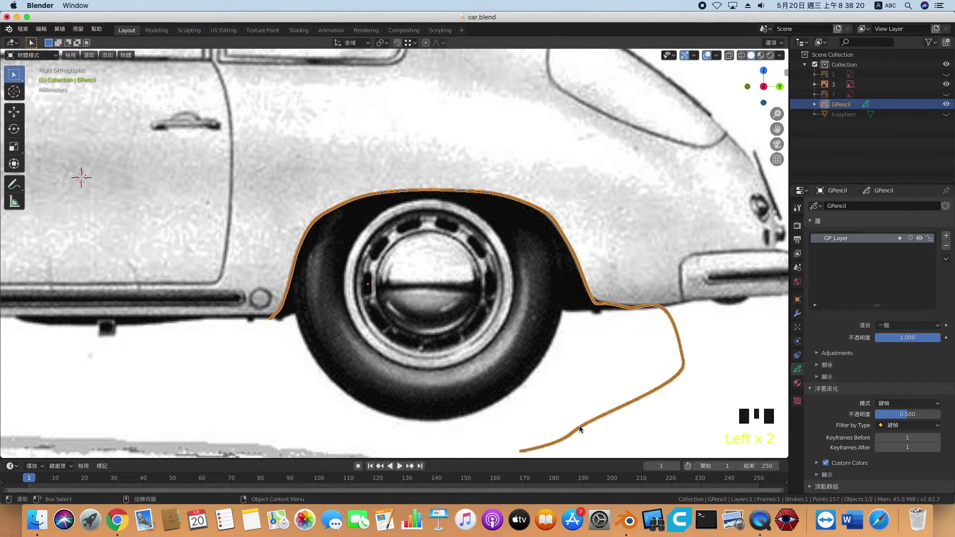
{"action": "key", "text": "Tab"}
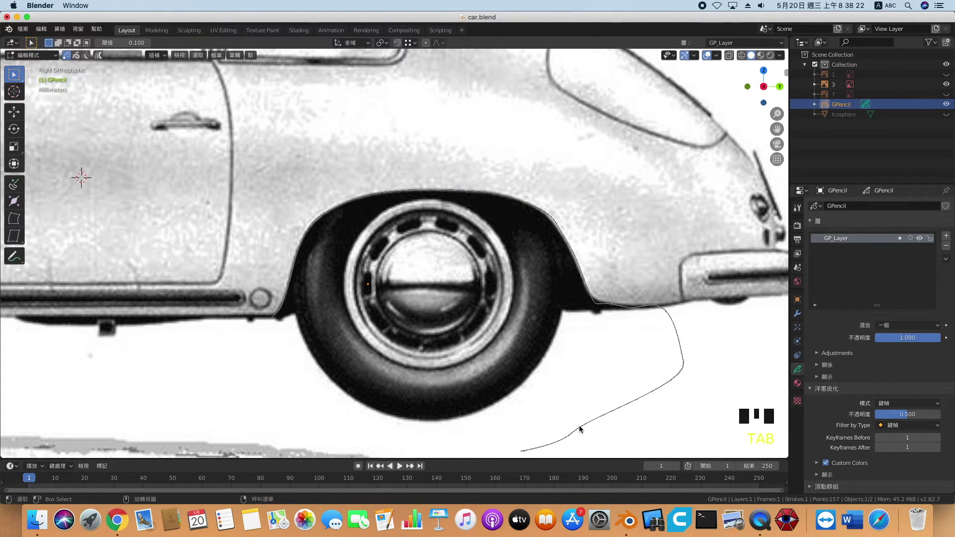
- Undo the Grease Pencil conversion and the last point rotation
{"action": "key", "text": "Tab"}
{"action": "key", "text": "super+z"}
{"action": "key", "text": "super+z"}
{"action": "key", "text": "super+z"}
{"action": "key", "text": "super+z"}
{"action": "key", "text": "super+z"}
{"action": "key", "text": "super+z"}
{"action": "key", "text": "super+z"}
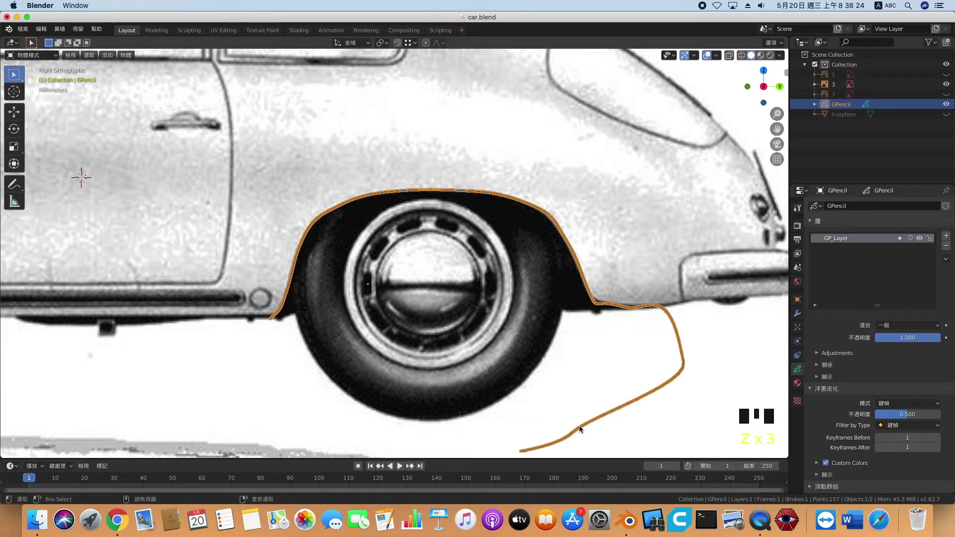
{"action": "key", "text": "super+z"}
{"action": "key", "text": "super+z"}
{"action": "key", "text": "super+z"}
{"action": "key", "text": "super+z"}
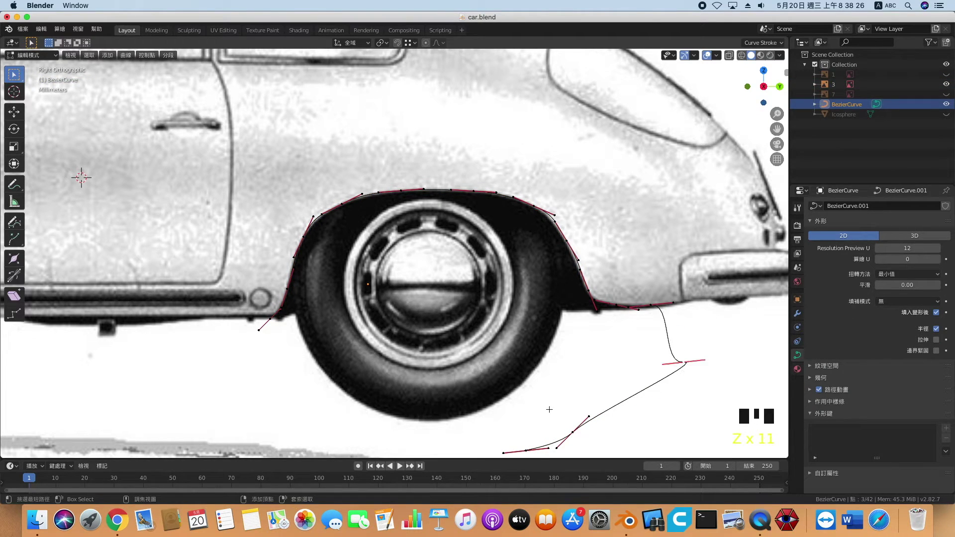
- Convert the traced arch curve to a mesh and fill its whole outline with a face
{"action": "key", "text": "Tab"}
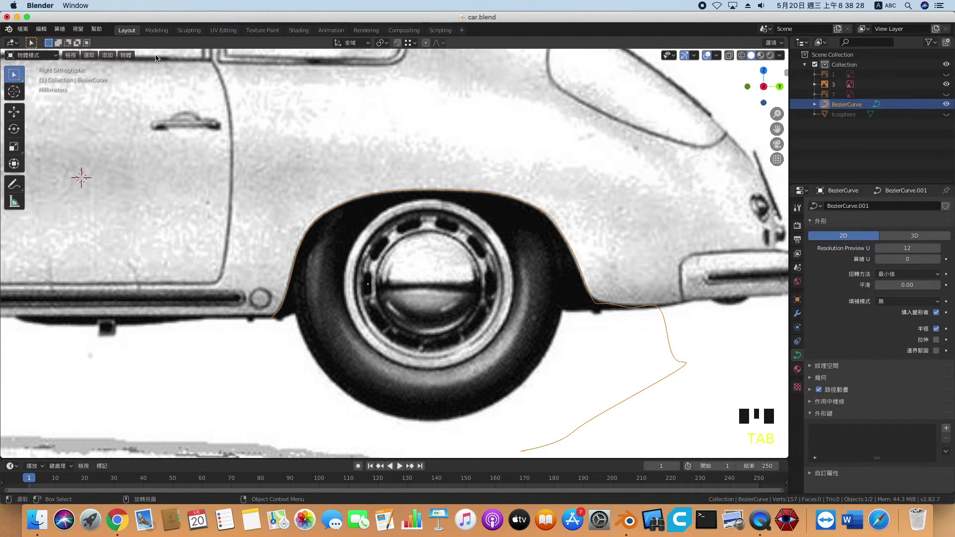
{"action": "left_click", "coordinate": [125, 55]}
{"action": "mouse_move", "coordinate": [163, 309]}
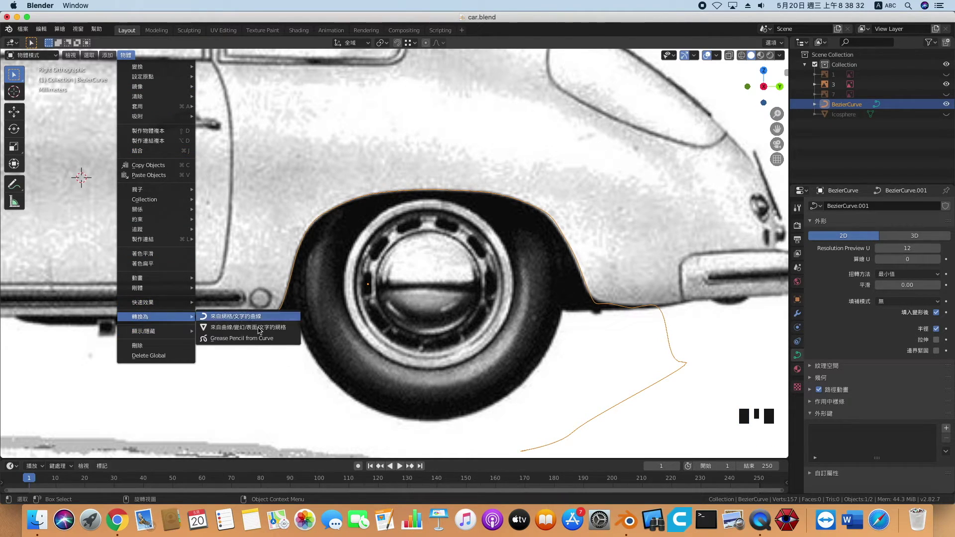
{"action": "left_click", "coordinate": [258, 318]}
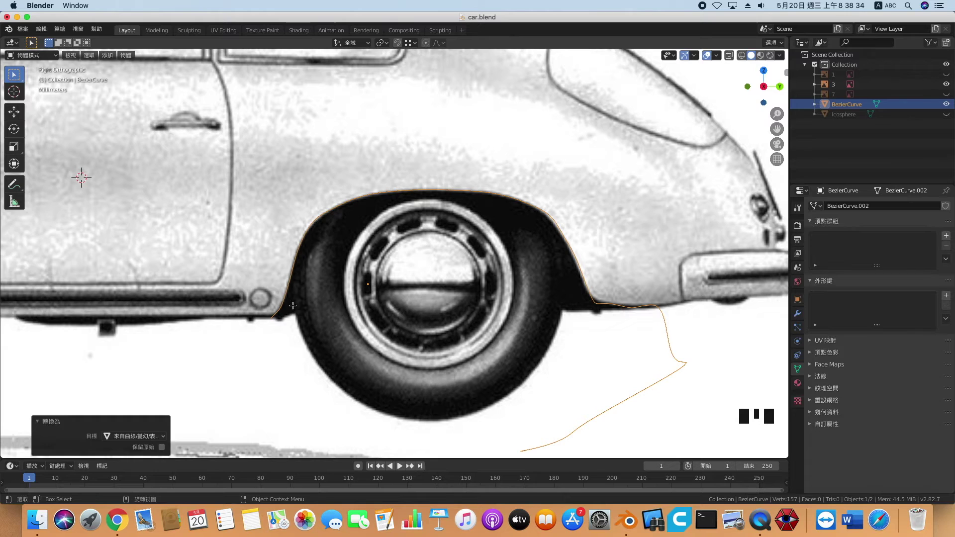
{"action": "key", "text": "Tab"}
{"action": "key", "text": "a"}
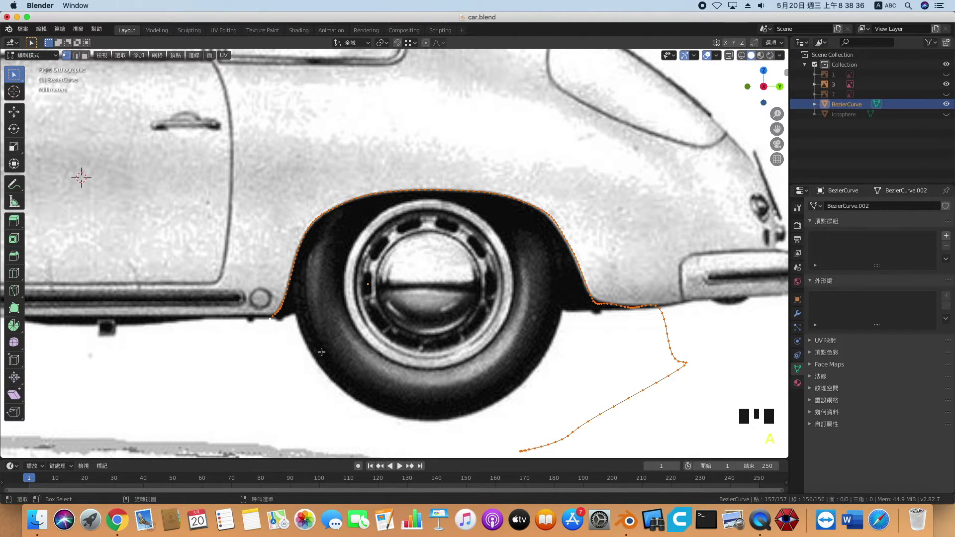
{"action": "key", "text": "f"}
- Extrude the filled arch profile 0.28 cm sideways in the front view, keeping solid shading, and leave mesh editing
{"action": "middle_click_drag", "start_coordinate": [364, 317], "coordinate": [469, 353]}
{"action": "key", "text": "KP_1"}
{"action": "key", "text": "KP_3"}
{"action": "key", "text": "KP_1"}
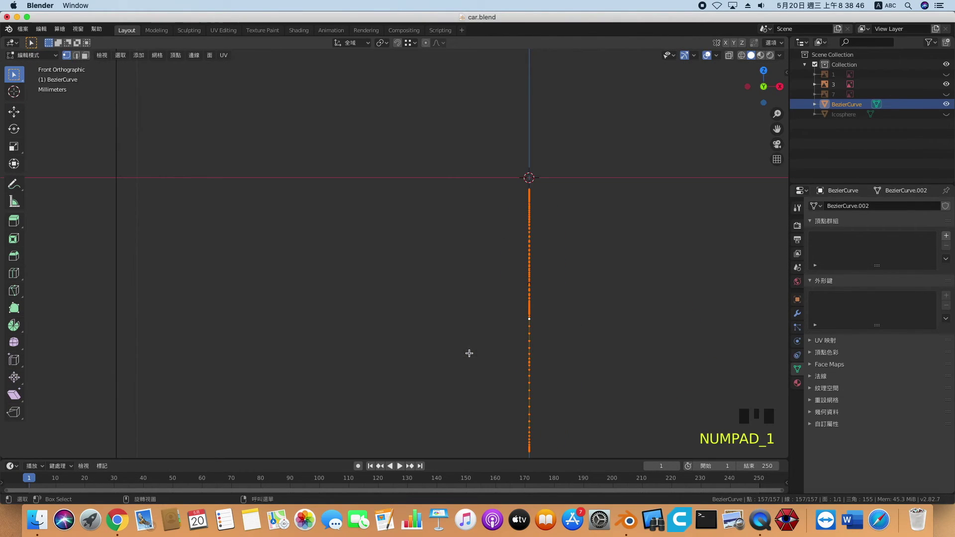
{"action": "scroll", "coordinate": [469, 353], "scroll_direction": "down", "scroll_amount": 7}
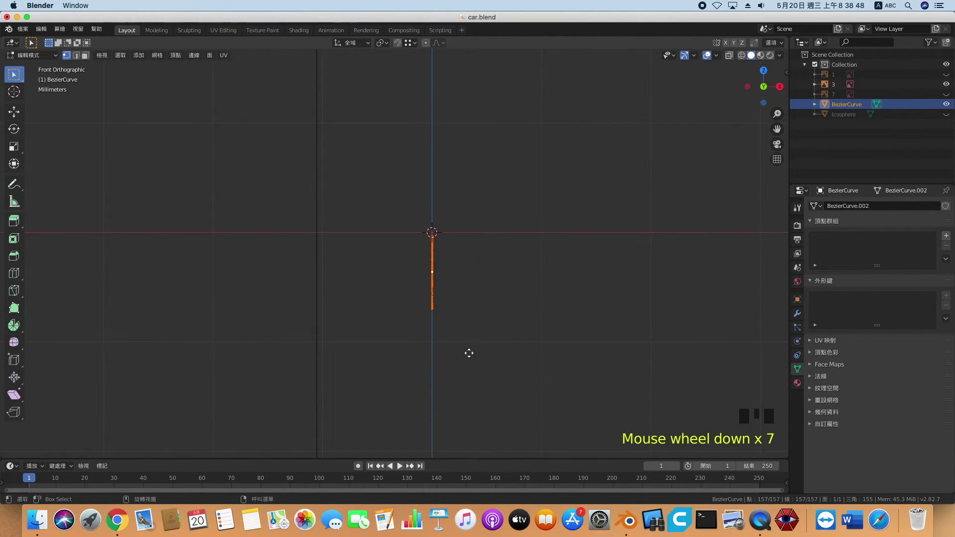
{"action": "key", "text": "e"}
{"action": "left_click", "coordinate": [162, 313]}
{"action": "key", "text": "z"}
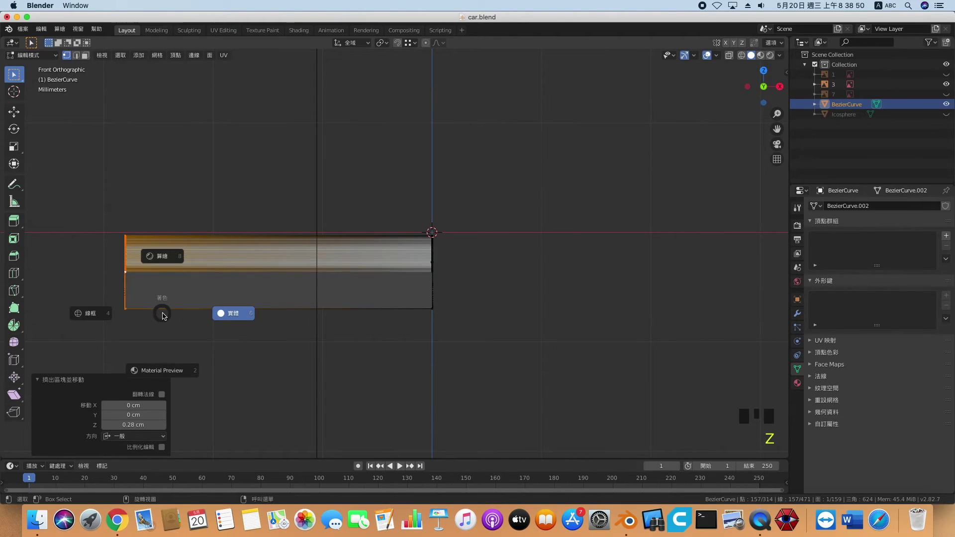
{"action": "left_click", "coordinate": [222, 319]}
{"action": "key", "text": "Tab"}
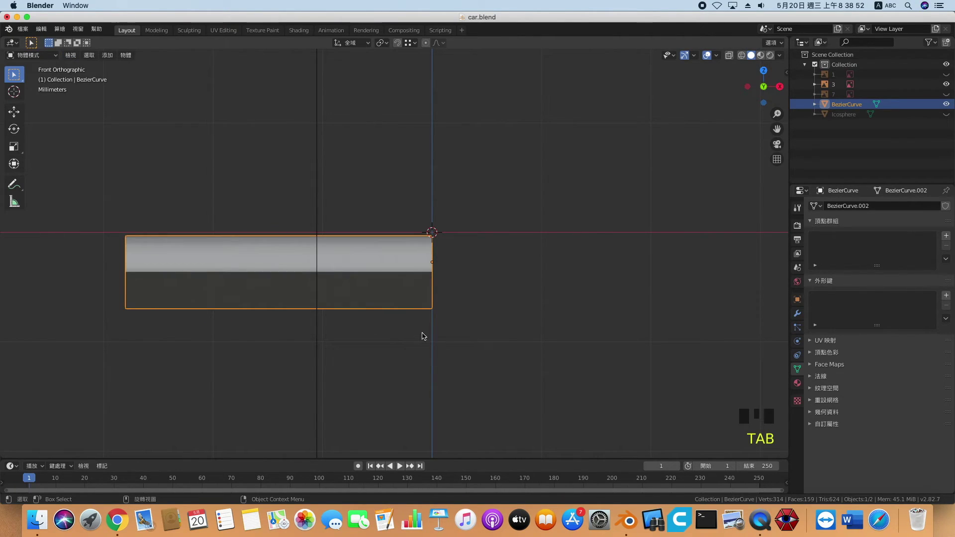
- Show the car body and move the arch cutter along X until it spans the body's full width
{"action": "left_click", "coordinate": [946, 114]}
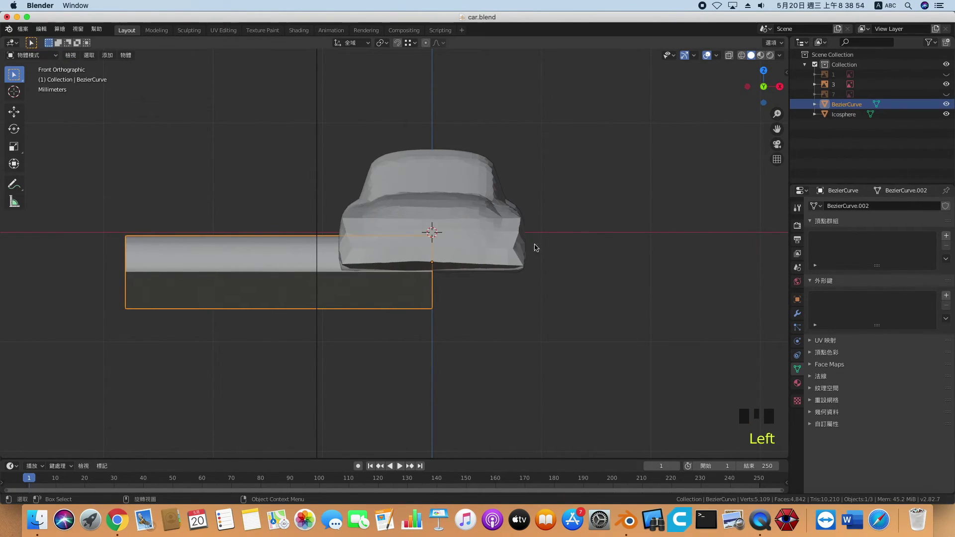
{"action": "left_click", "coordinate": [326, 297]}
{"action": "key", "text": "g"}
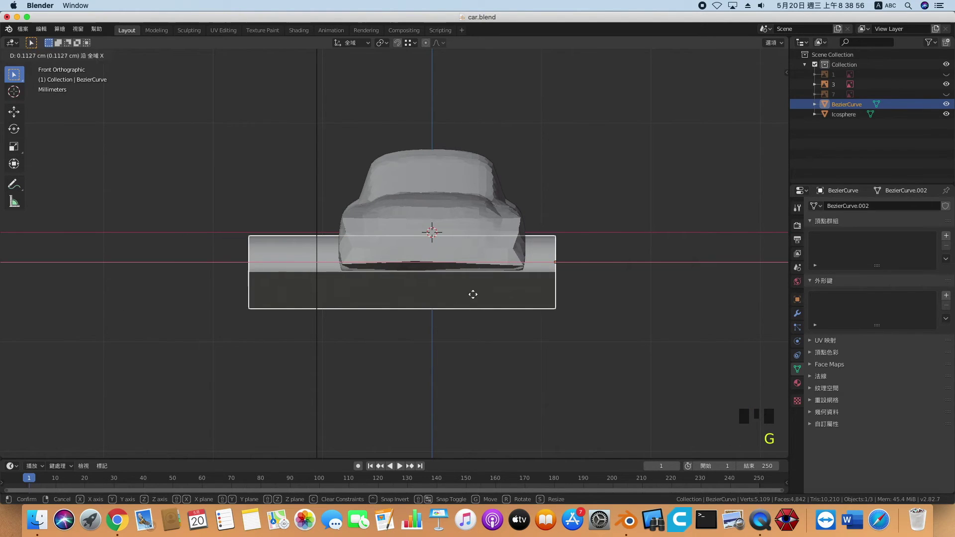
{"action": "left_click", "coordinate": [505, 297]}
{"action": "middle_click_drag", "start_coordinate": [505, 297], "coordinate": [505, 350]}
- Add a Boolean difference modifier to the car body with the rear arch cutter as its object and apply it
{"action": "left_click", "coordinate": [359, 213]}
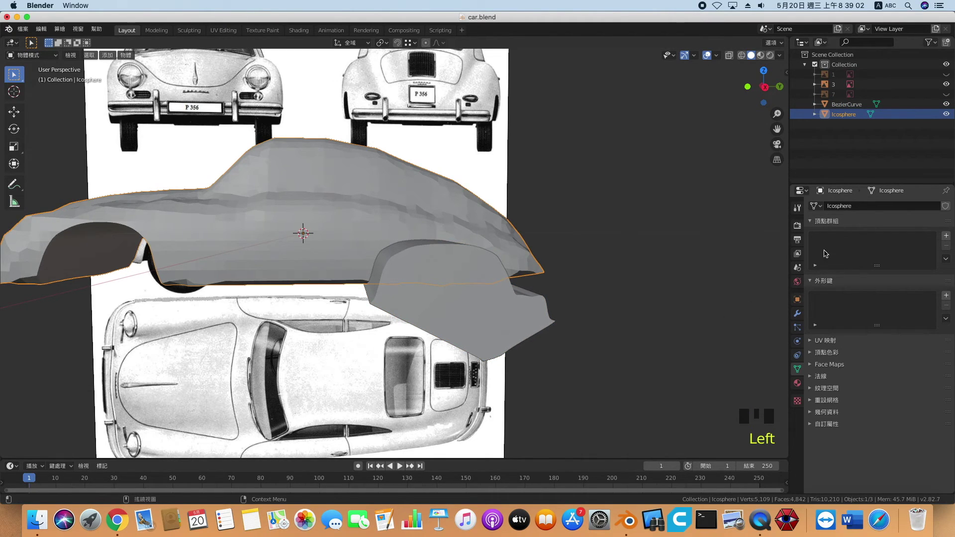
{"action": "left_click", "coordinate": [798, 313]}
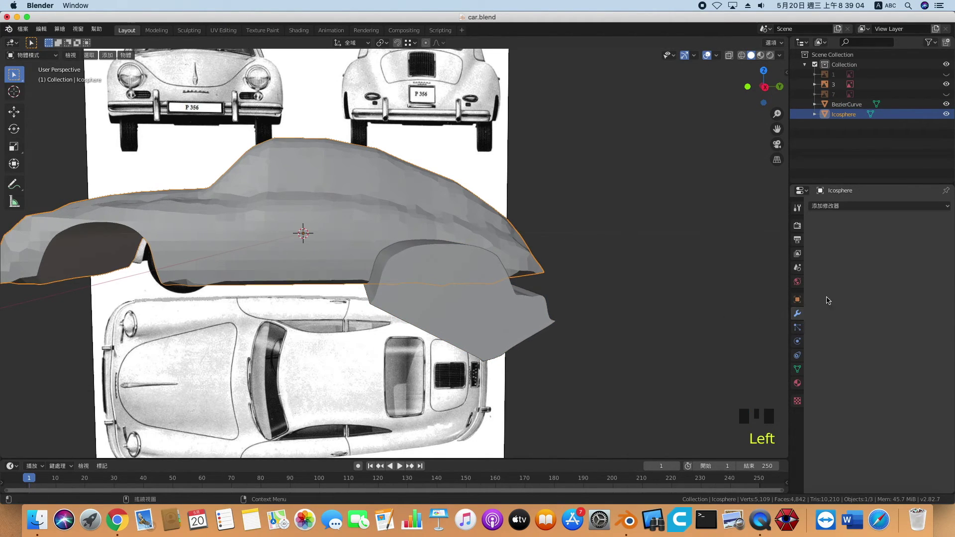
{"action": "left_click", "coordinate": [930, 205]}
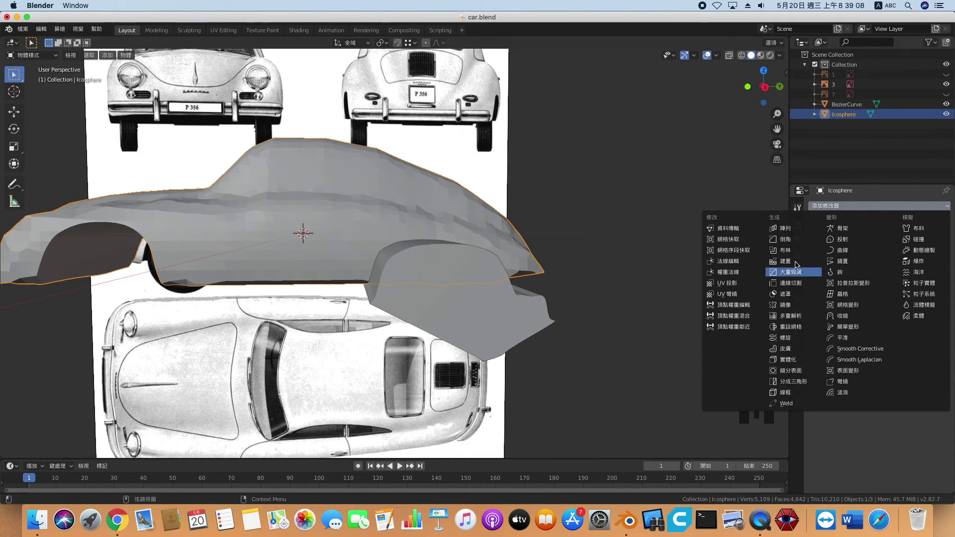
{"action": "left_click", "coordinate": [781, 255]}
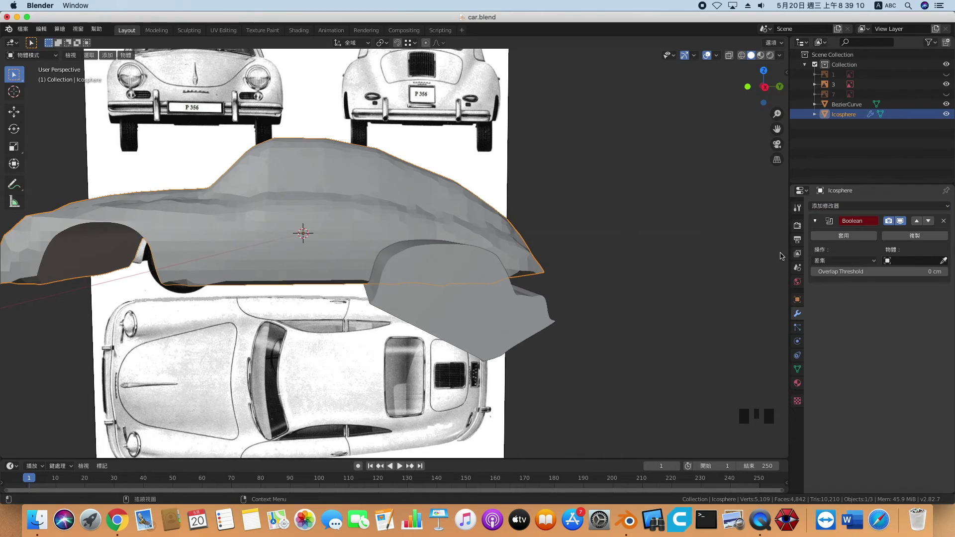
{"action": "left_click", "coordinate": [942, 262]}
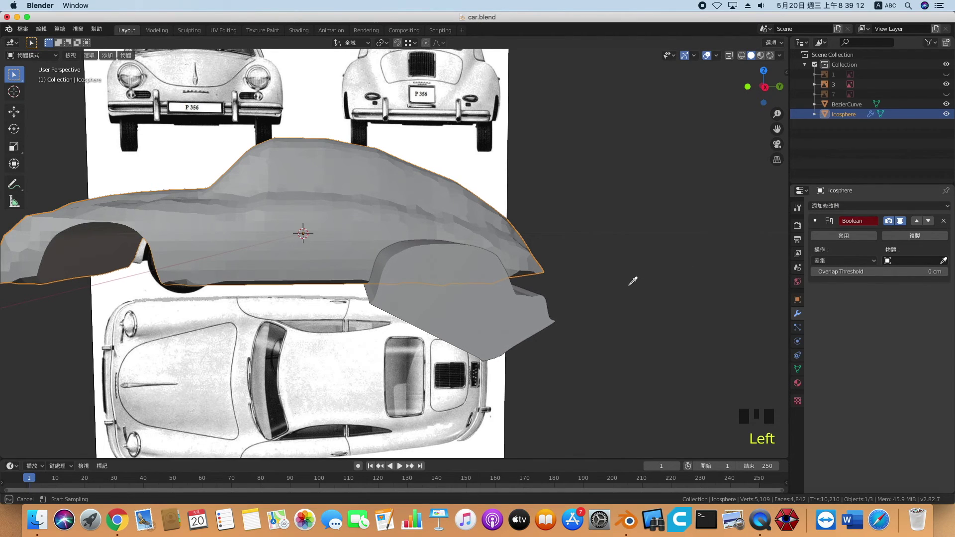
{"action": "left_click", "coordinate": [530, 298]}
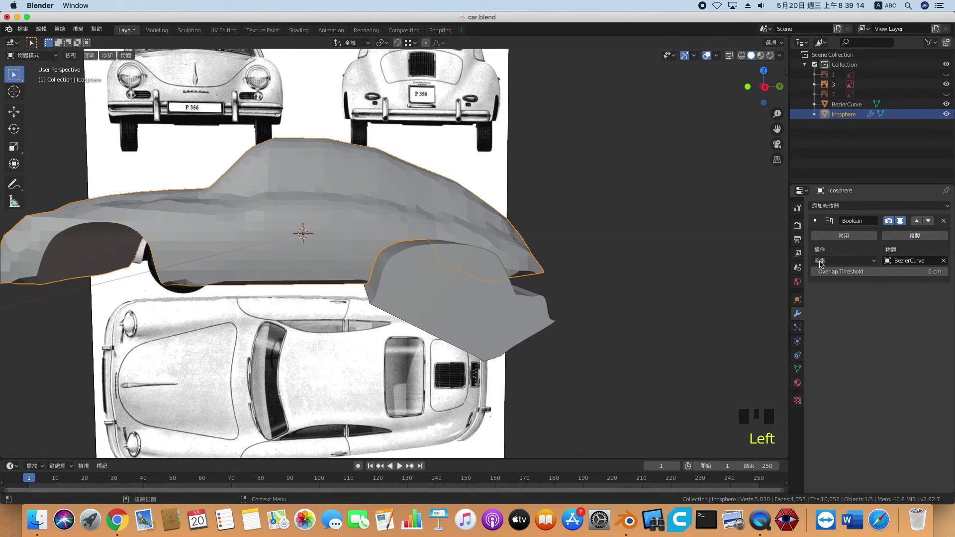
{"action": "left_click", "coordinate": [833, 236]}
- Delete the rear arch cutter
{"action": "left_click", "coordinate": [488, 334]}
{"action": "key", "text": "x"}
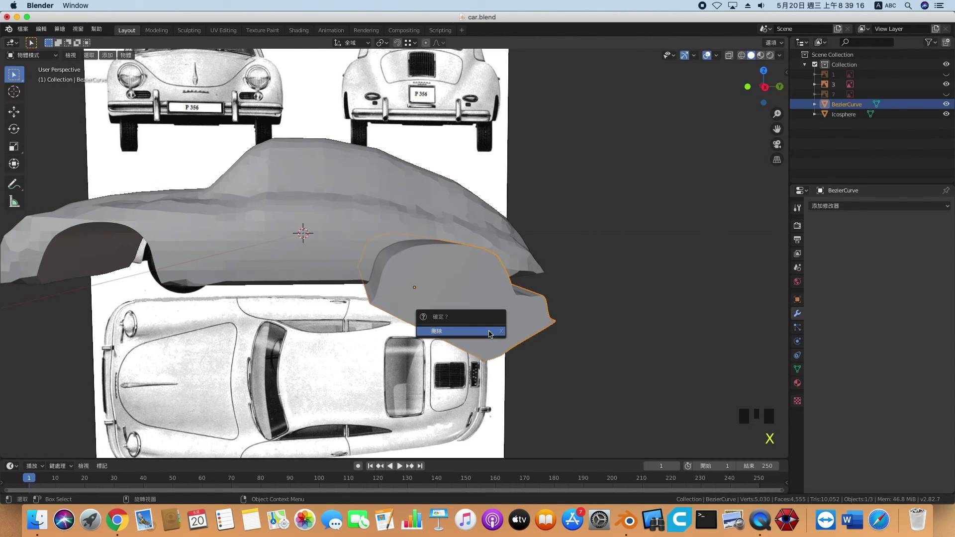
{"action": "left_click", "coordinate": [488, 331]}
- Examine the body's cut wheel arches against the references from the front, right, top and perspective views
{"action": "middle_click_drag", "start_coordinate": [489, 331], "coordinate": [455, 315]}
{"action": "key", "text": "KP_1"}
{"action": "key", "text": "KP_3"}
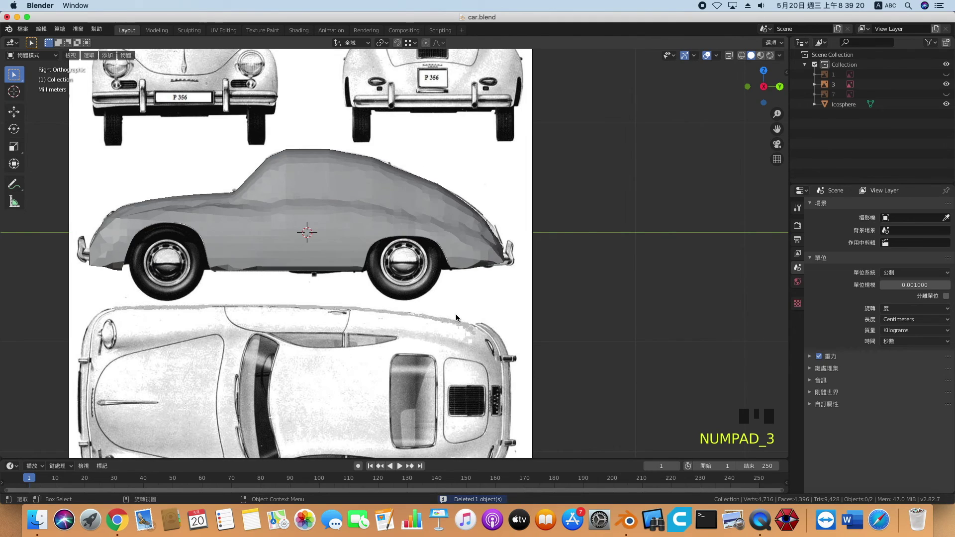
{"action": "key", "text": "KP_7"}
{"action": "key", "text": "KP_1"}
{"action": "key", "text": "KP_3"}
{"action": "middle_click_drag", "start_coordinate": [467, 301], "coordinate": [463, 348]}
{"action": "scroll", "coordinate": [496, 331], "scroll_direction": "down", "scroll_amount": 3}
- Open the car body's mesh for editing and switch the viewport to wireframe shading
{"action": "key", "text": "Tab"}
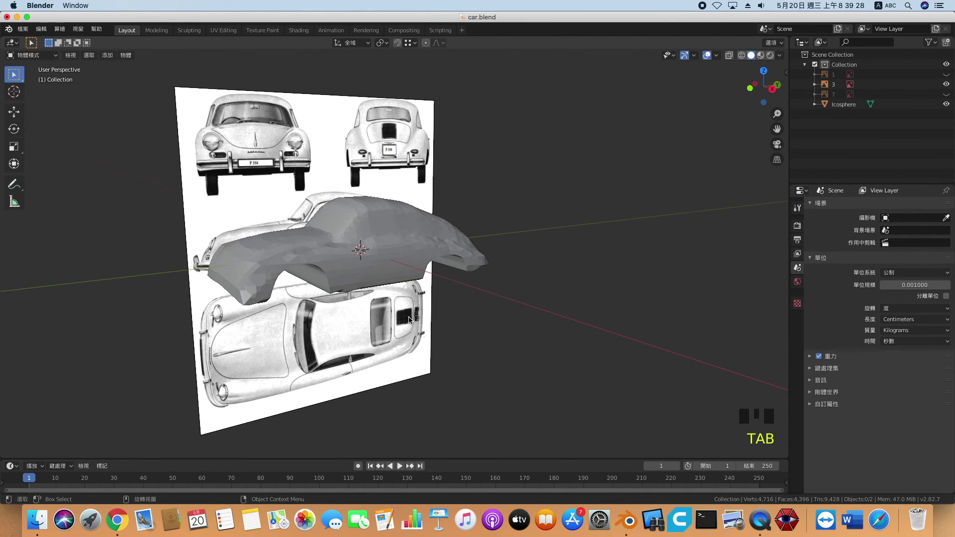
{"action": "left_click", "coordinate": [375, 267]}
{"action": "key", "text": "Tab"}
{"action": "middle_click_drag", "start_coordinate": [415, 351], "coordinate": [407, 351]}
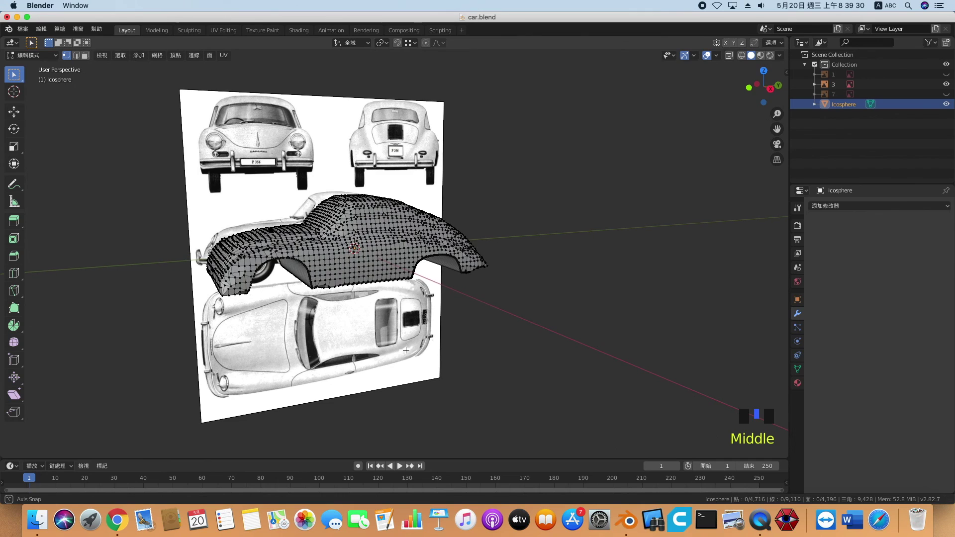
{"action": "key", "text": "z"}
{"action": "middle_click_drag", "start_coordinate": [566, 274], "coordinate": [587, 280]}
- Show reference images 7 and 1 again and return the body to object mode
{"action": "left_click", "coordinate": [947, 94]}
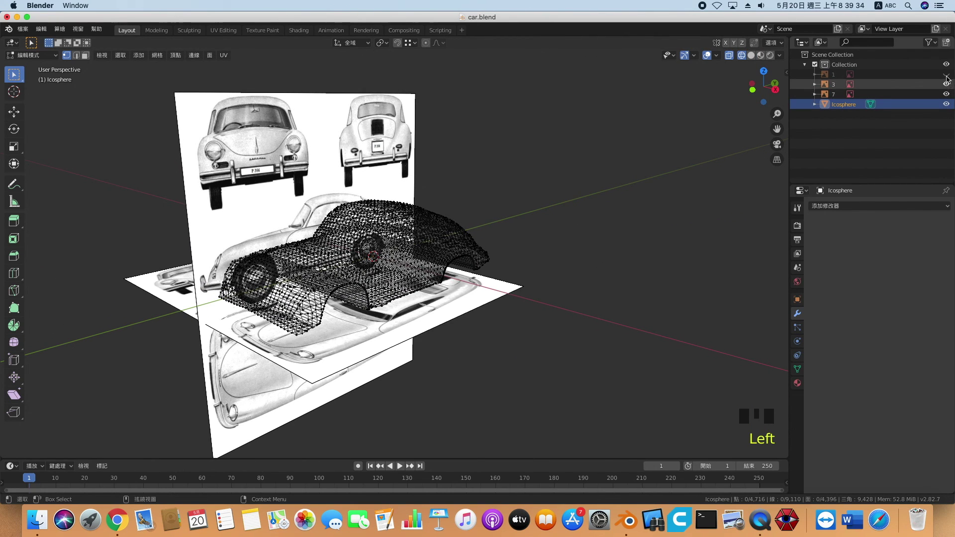
{"action": "left_click", "coordinate": [946, 74]}
{"action": "key", "text": "Tab"}
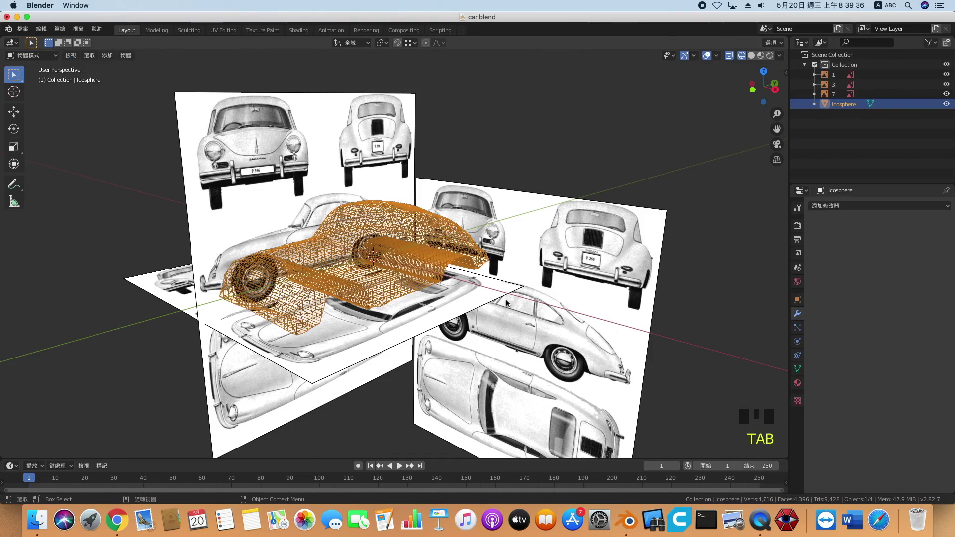
- Start a selected-area screen capture of the wireframe body with its three reference images
{"action": "scroll", "coordinate": [507, 303], "scroll_direction": "up", "scroll_amount": 2}
{"action": "middle_click_drag", "start_coordinate": [485, 312], "coordinate": [503, 336]}
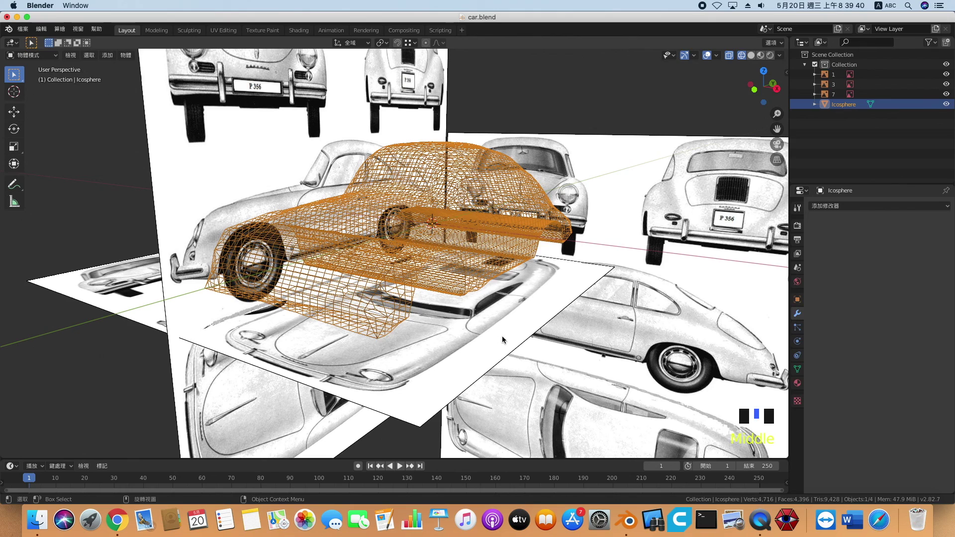
{"action": "key", "text": "super"}
{"action": "key", "text": "shift+super+4"}
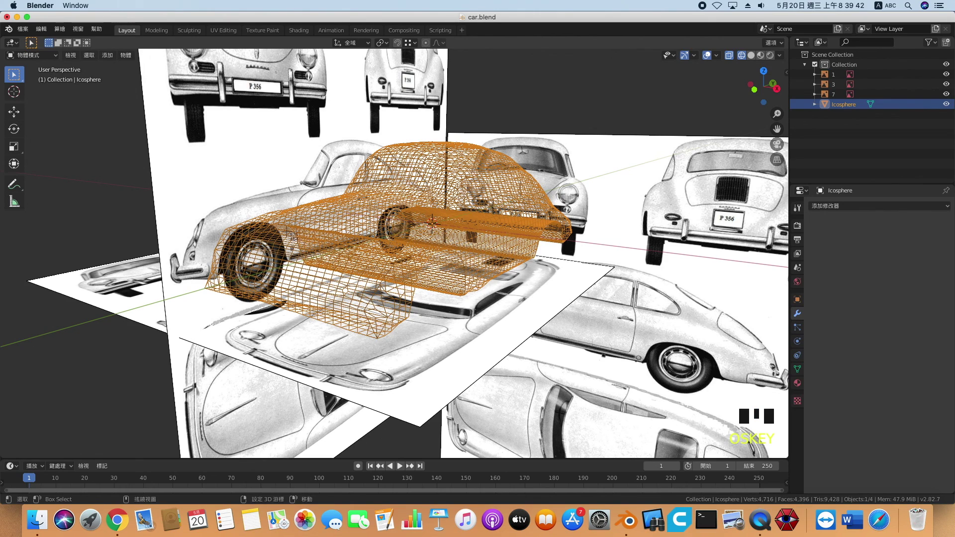